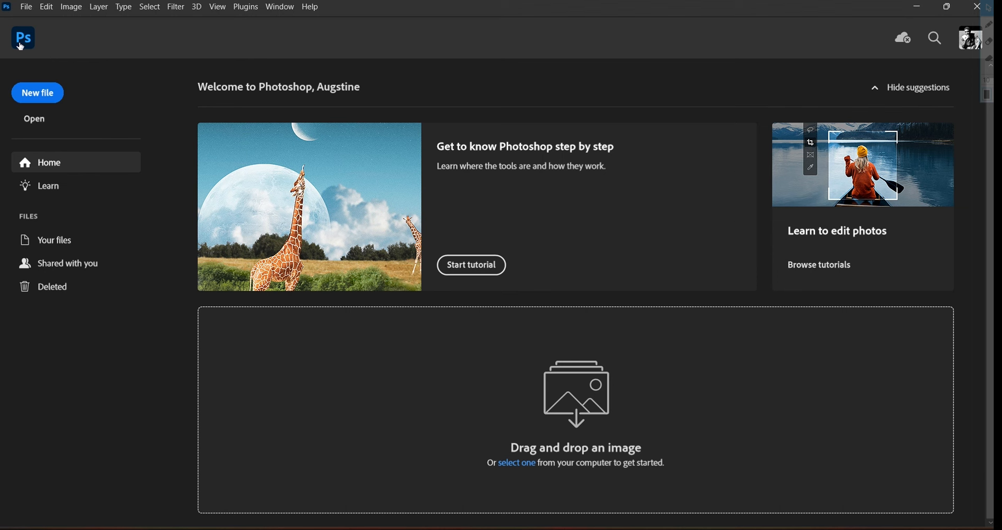
Create a landscape document from the 11.693 x 8.268 in @ 300 ppi preset and zoom out
click(35, 96)
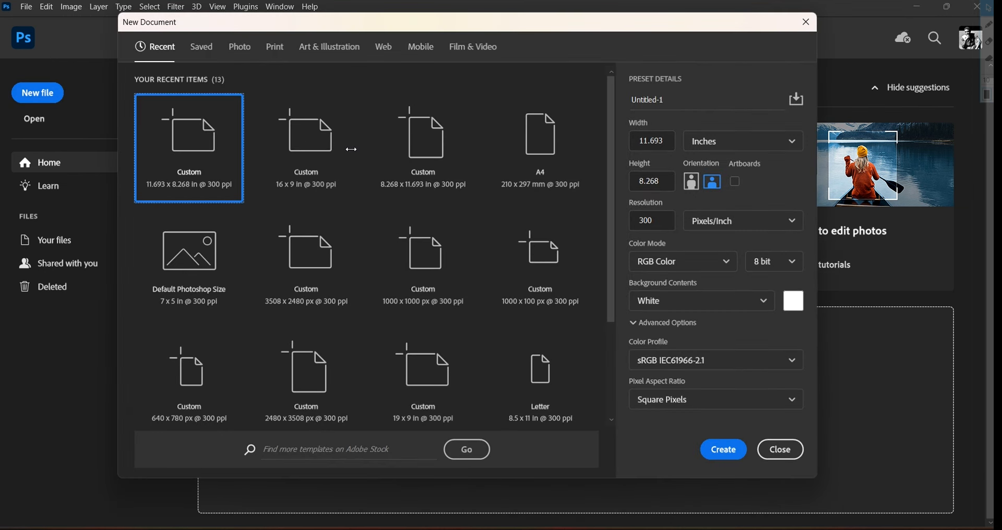
click(693, 189)
click(713, 181)
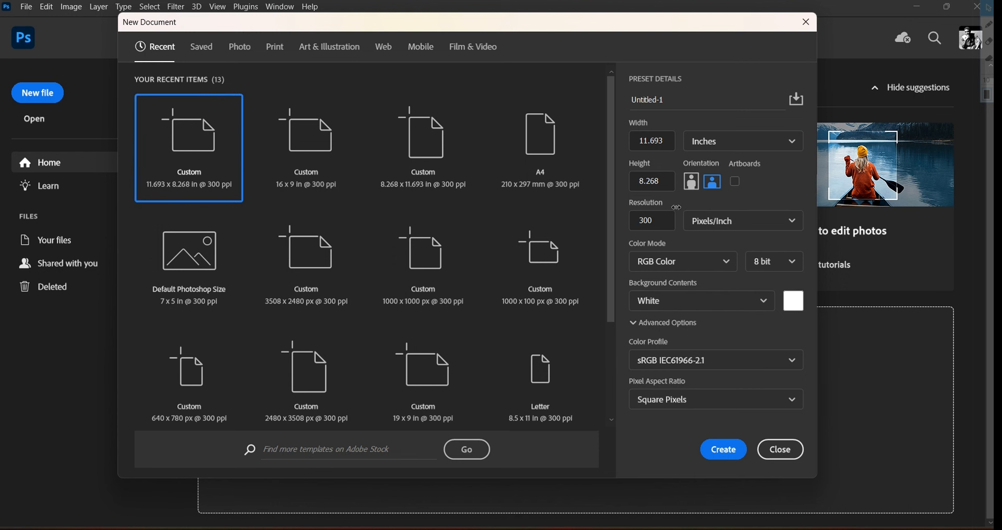
click(731, 459)
key(ctrl+minus)
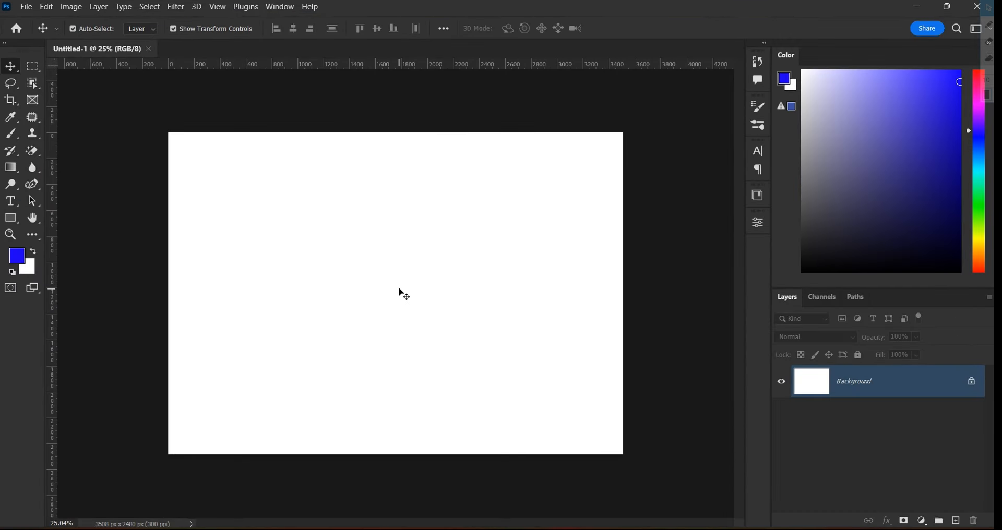
Crop the canvas width in to a near-square 2478 × 2480 px
click(11, 101)
drag(167, 293, 234, 296)
click(678, 28)
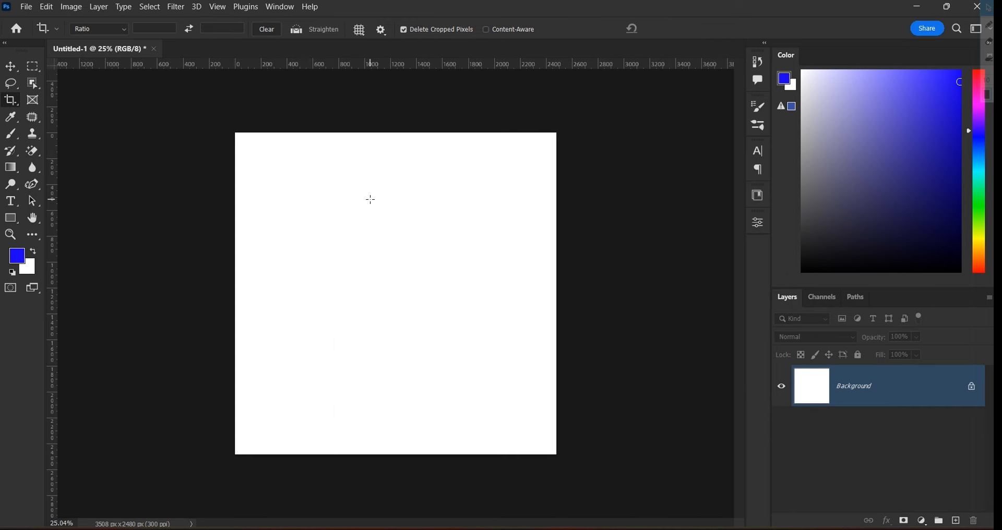
scroll(369, 197, down, 2)
scroll(375, 206, up, 1)
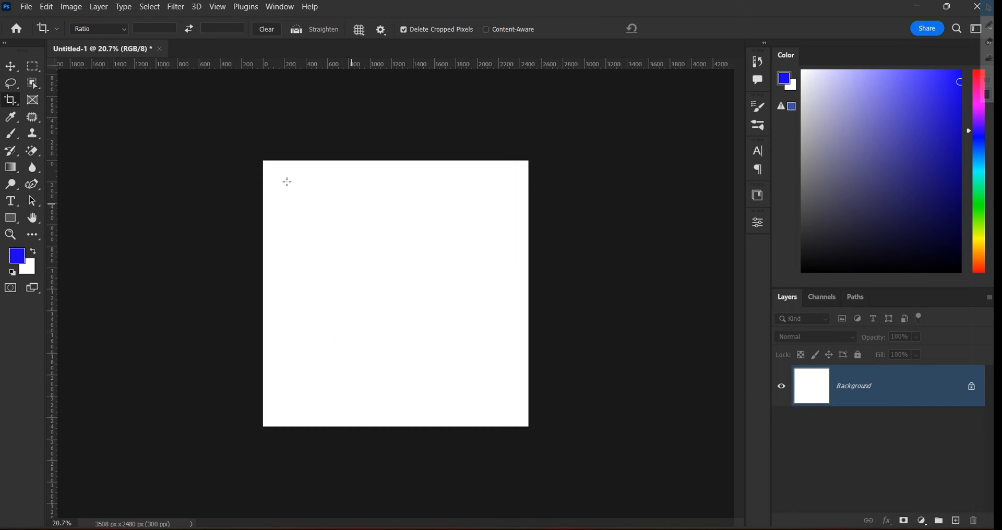
click(11, 67)
scroll(454, 230, down, 1)
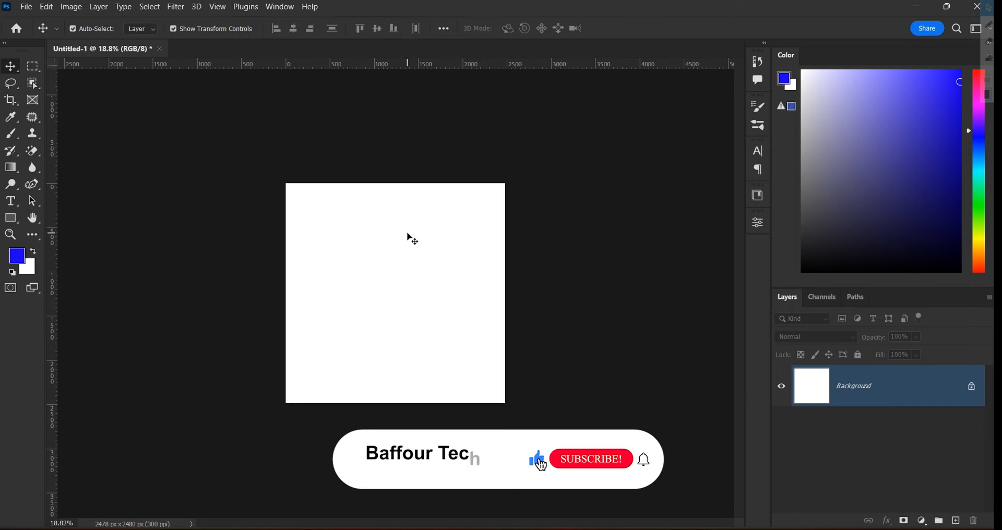
scroll(413, 239, up, 4)
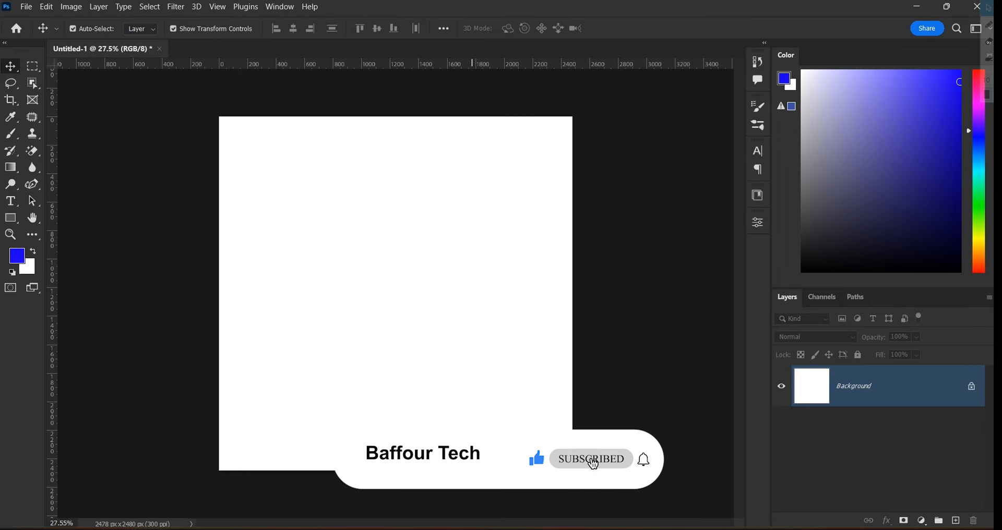
Place the Premium Vector _ Pizza pattern file and scale it to cover the whole canvas
mouse_move(541, 528)
click(543, 489)
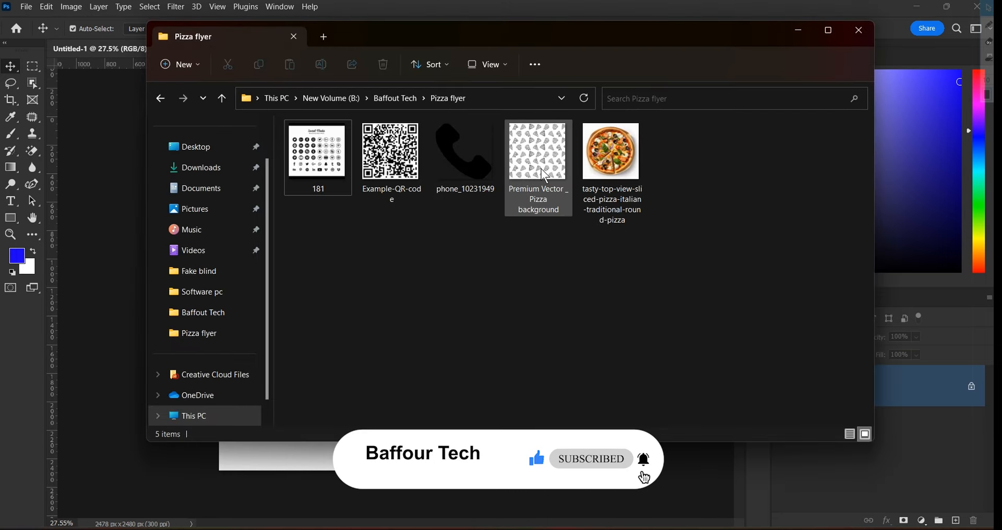
click(538, 151)
drag(537, 148, 73, 186)
scroll(384, 224, down, 3)
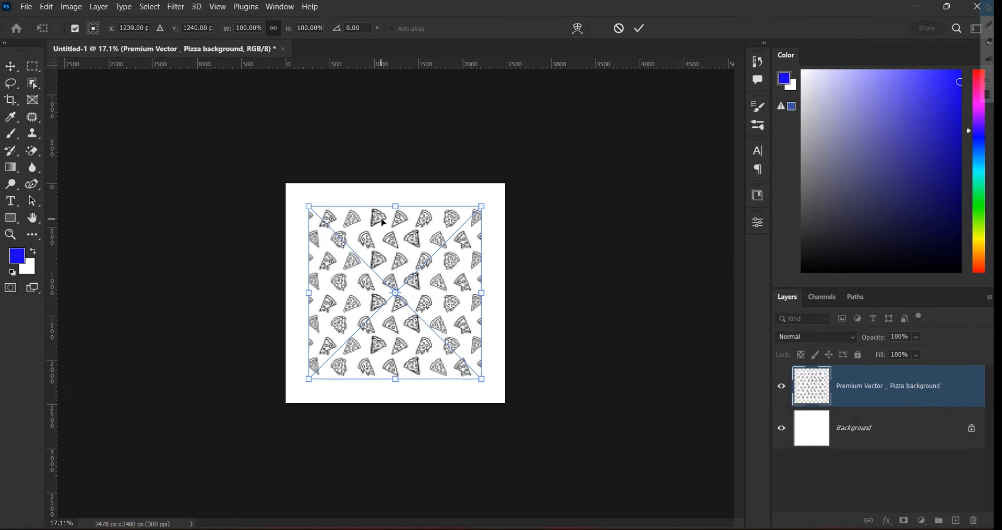
drag(482, 379, 537, 437)
drag(459, 332, 437, 302)
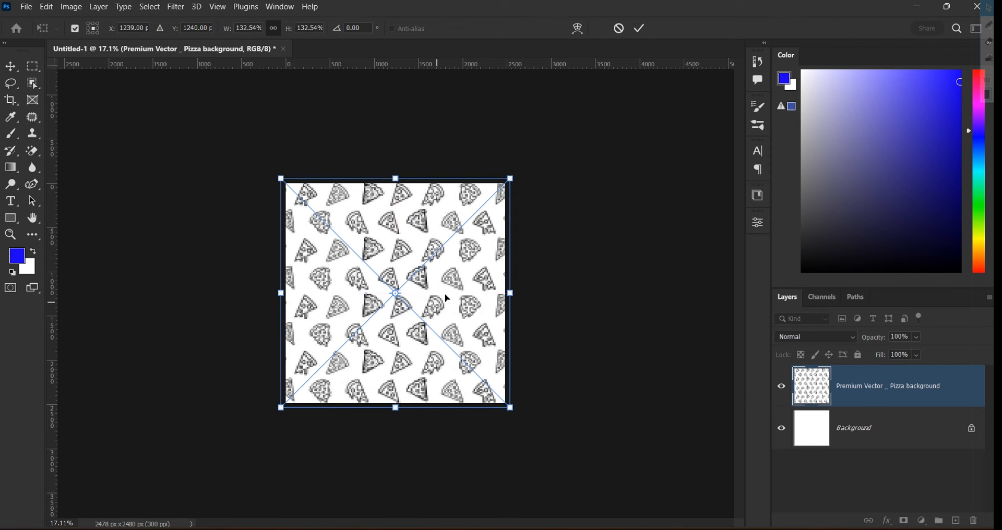
click(643, 29)
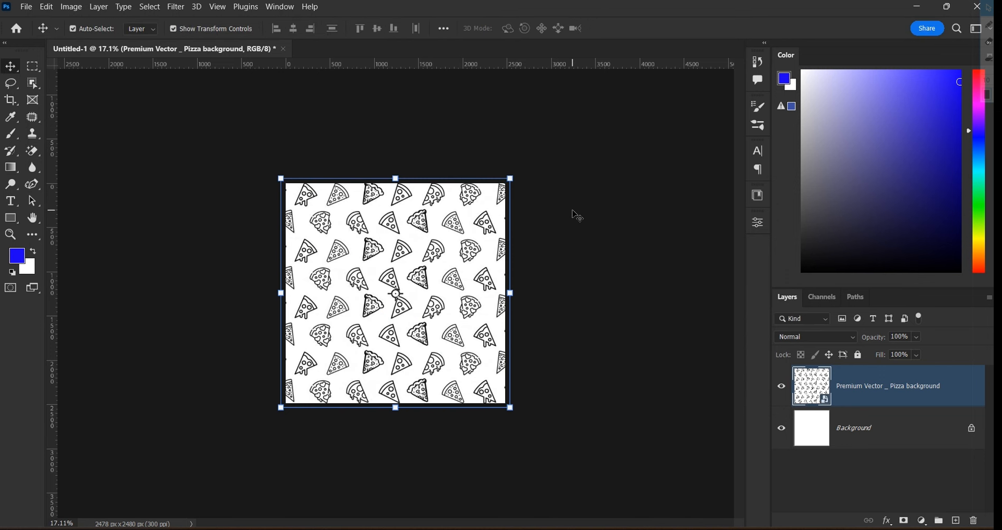
Fade the pattern layer to 10% opacity
click(569, 256)
click(475, 257)
click(878, 338)
click(897, 337)
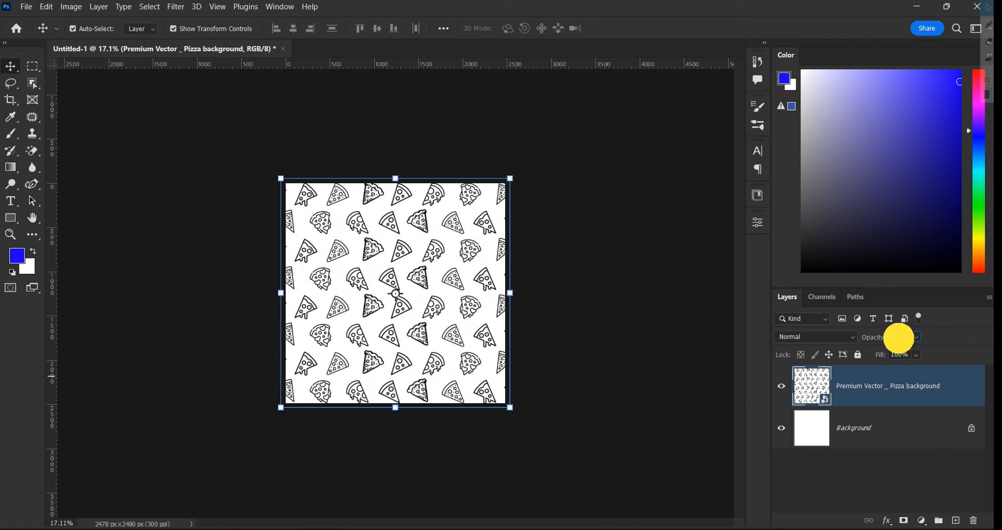
text(10)
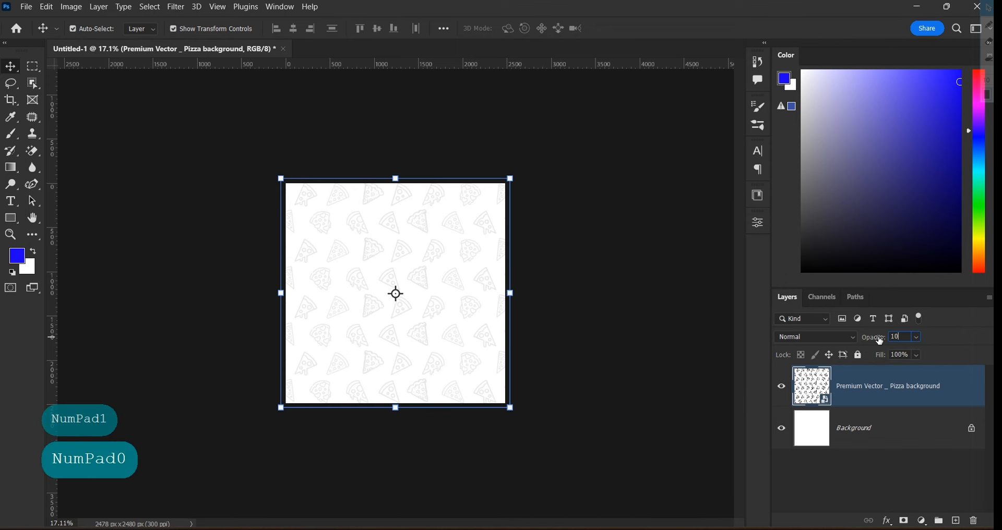
click(604, 295)
scroll(416, 271, up, 3)
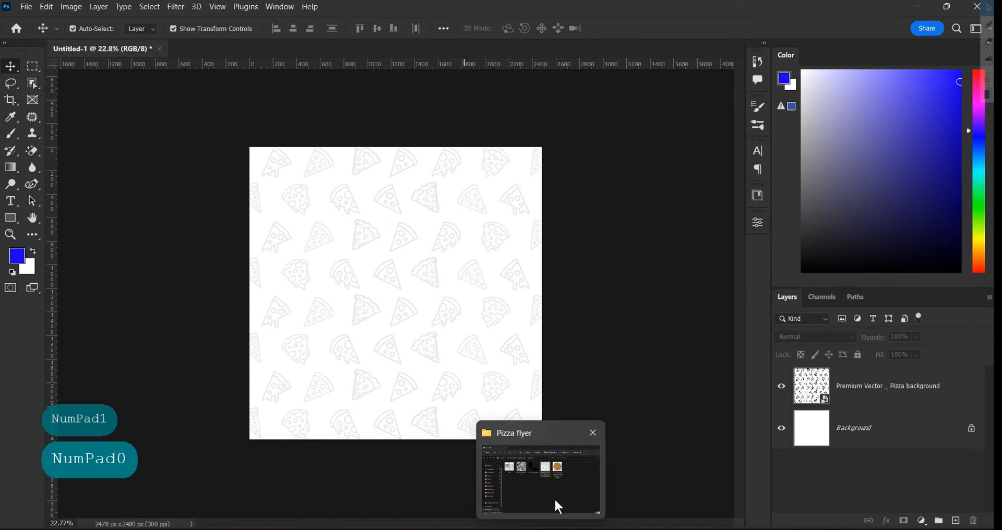
Place the round pizza photo from the Pizza flyer folder onto the canvas
click(554, 504)
click(634, 168)
drag(629, 167, 157, 246)
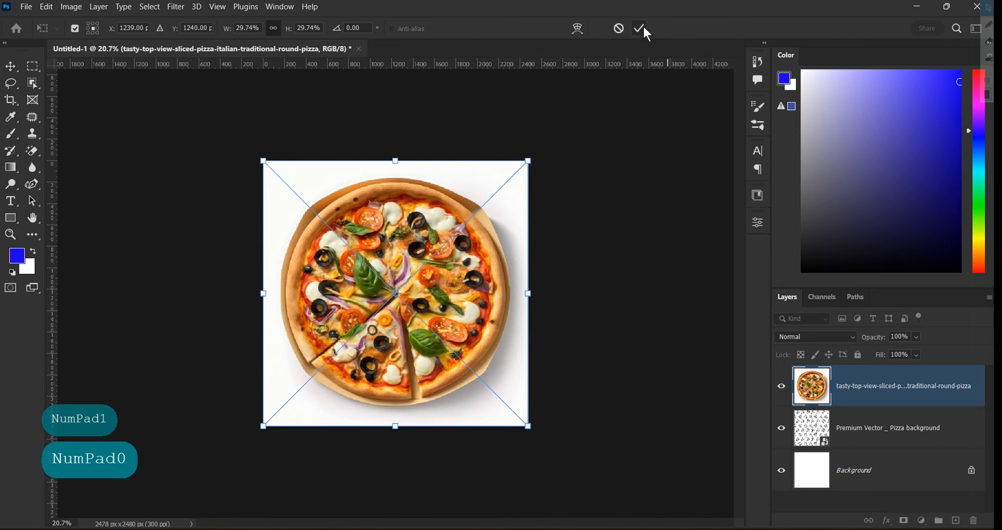
click(643, 27)
key(ctrl+0)
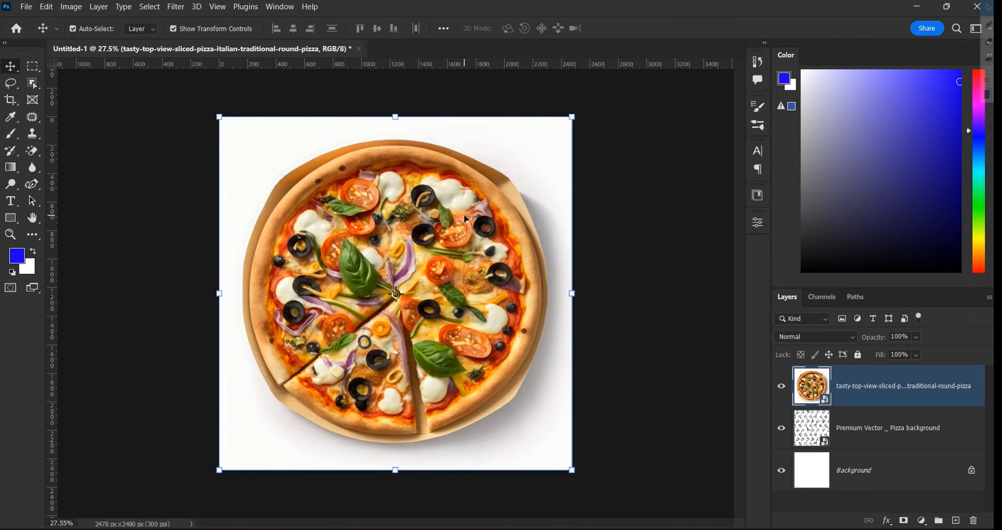
Select the pizza with Object Selection and add a layer mask hiding its white backdrop
click(32, 84)
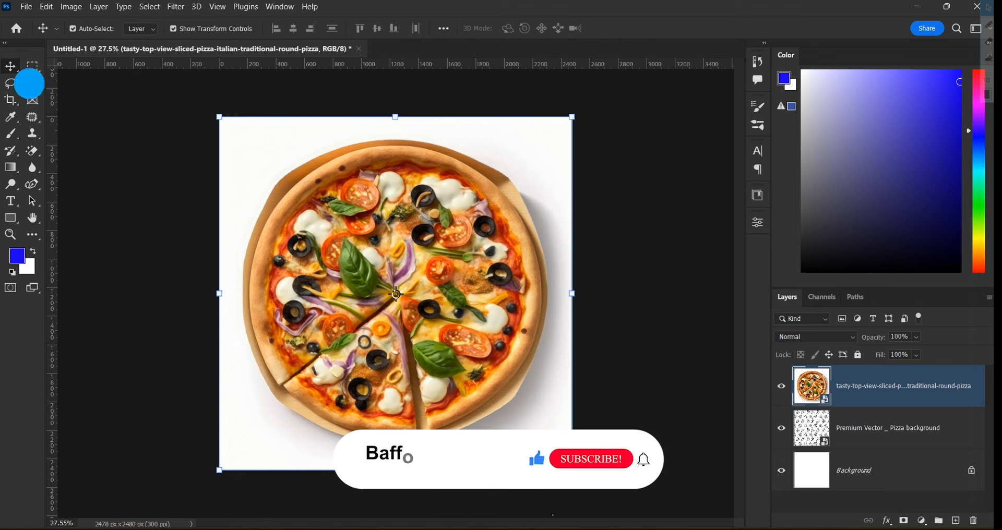
click(91, 84)
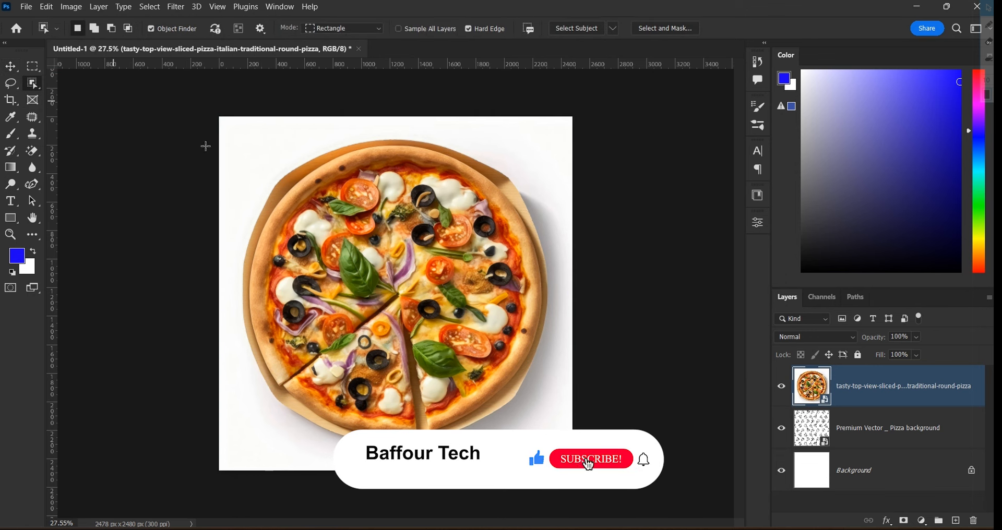
drag(236, 138, 555, 449)
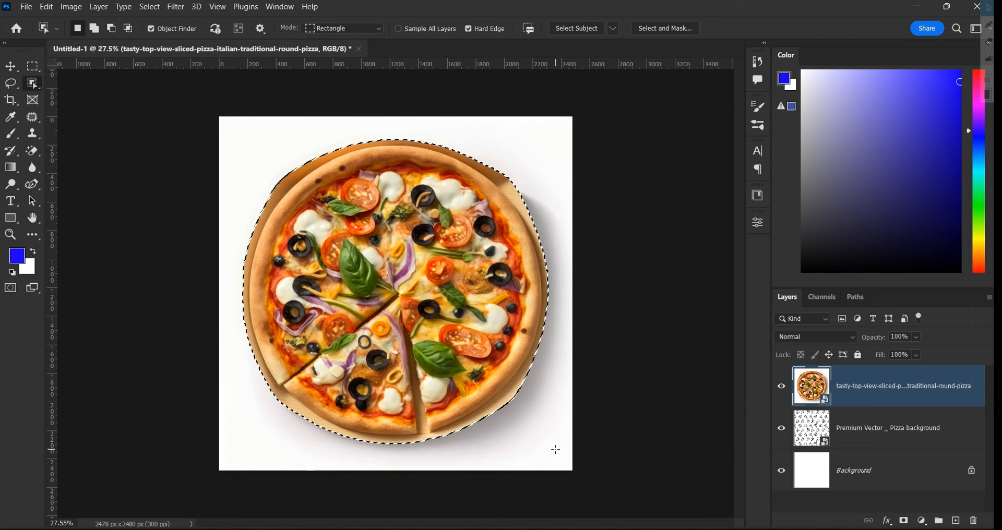
click(905, 523)
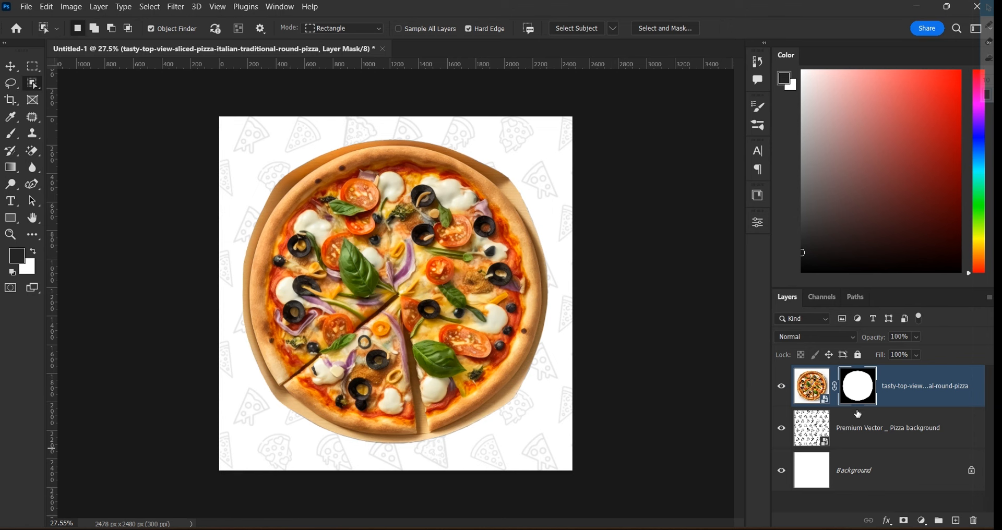
click(10, 66)
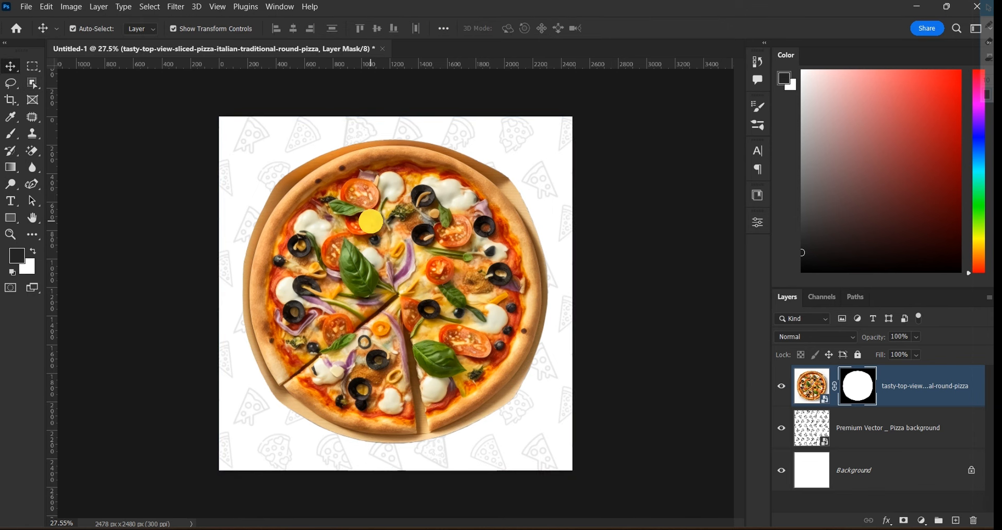
Scale the pizza down and push it left so only its right half shows, nudged slightly down
drag(435, 262, 405, 253)
scroll(405, 253, down, 5)
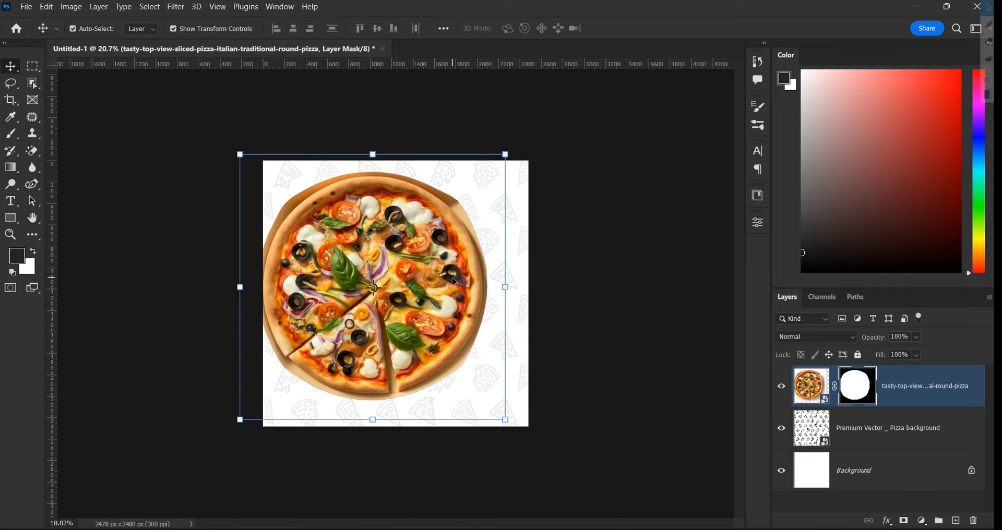
drag(487, 178, 475, 188)
drag(416, 304, 329, 311)
scroll(312, 302, up, 5)
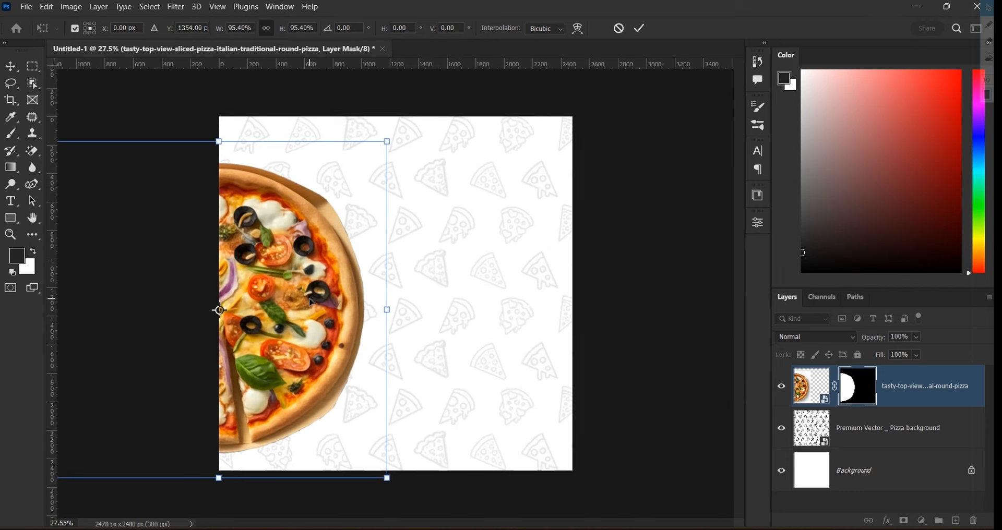
scroll(313, 303, down, 3)
scroll(311, 277, up, 2)
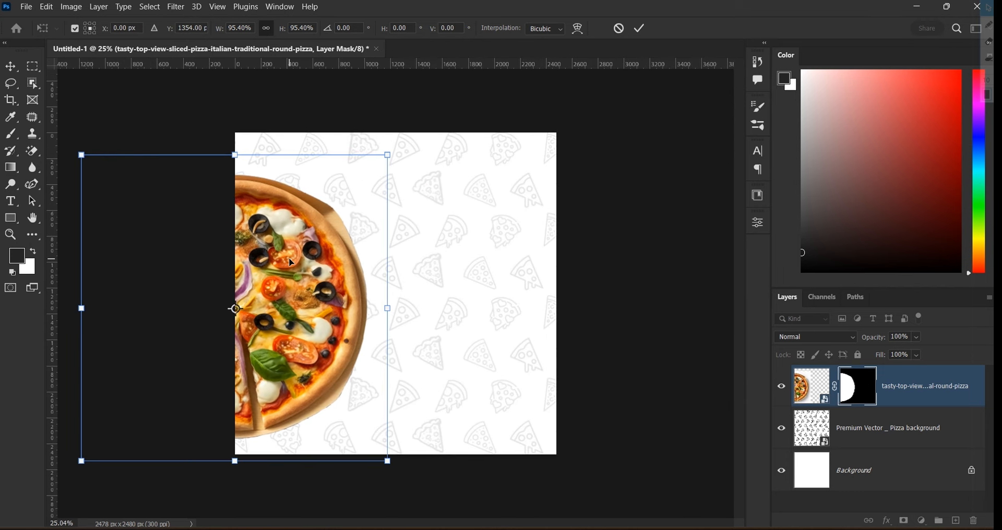
click(640, 28)
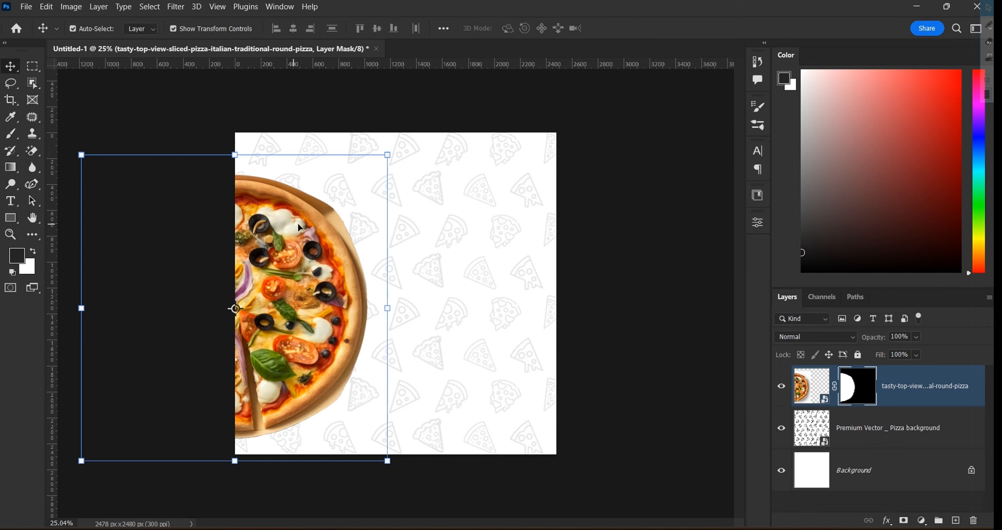
drag(299, 239, 300, 246)
click(590, 186)
scroll(559, 209, down, 1)
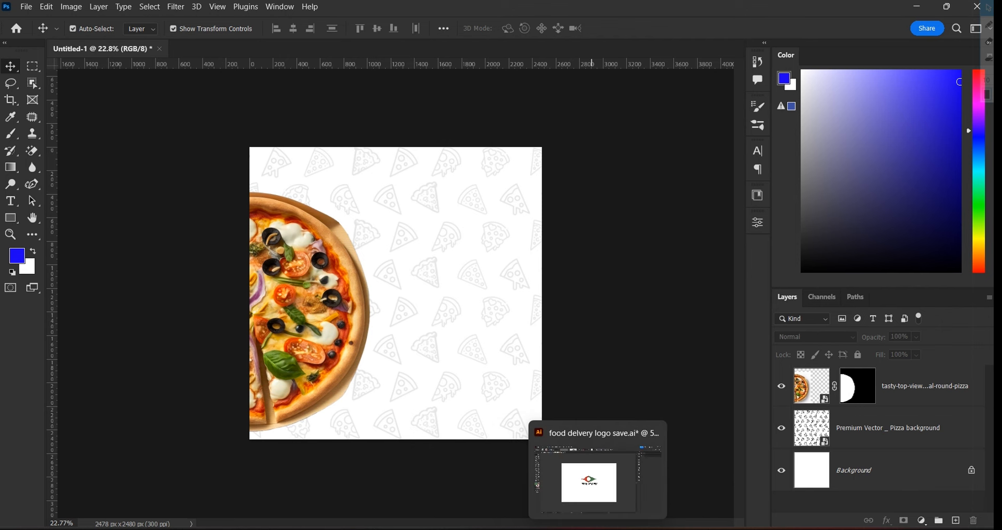
Select the whole PIZZA DELIVERY logo in the food delivery logo file and copy it
click(597, 529)
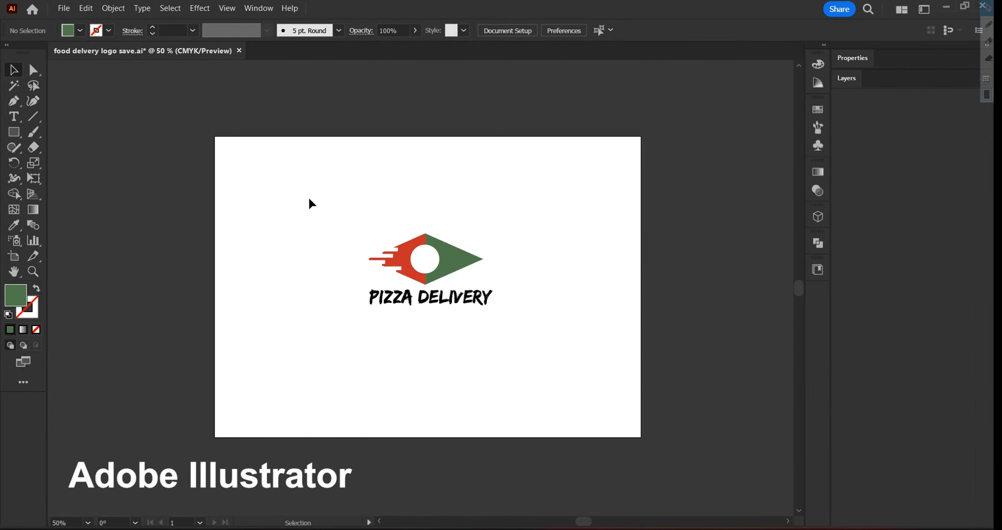
drag(297, 190, 548, 342)
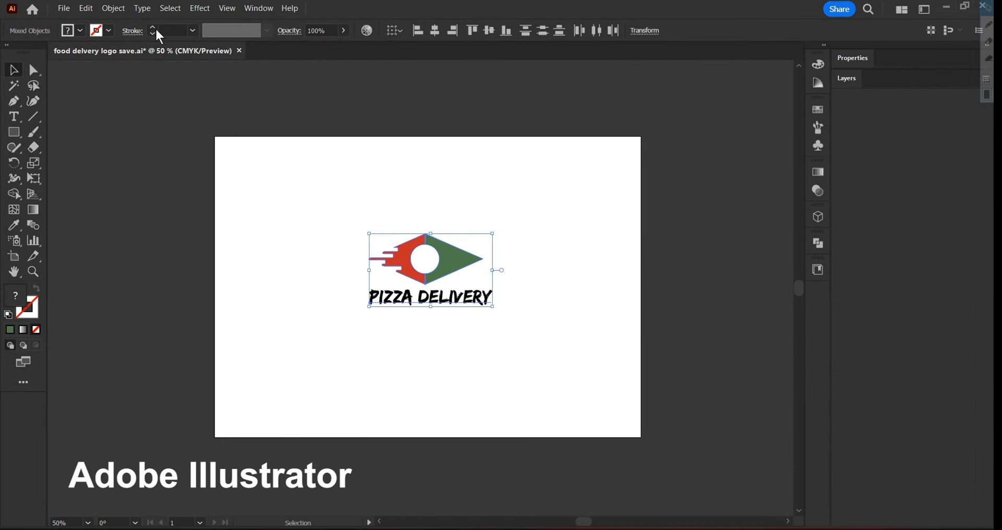
right_click(461, 279)
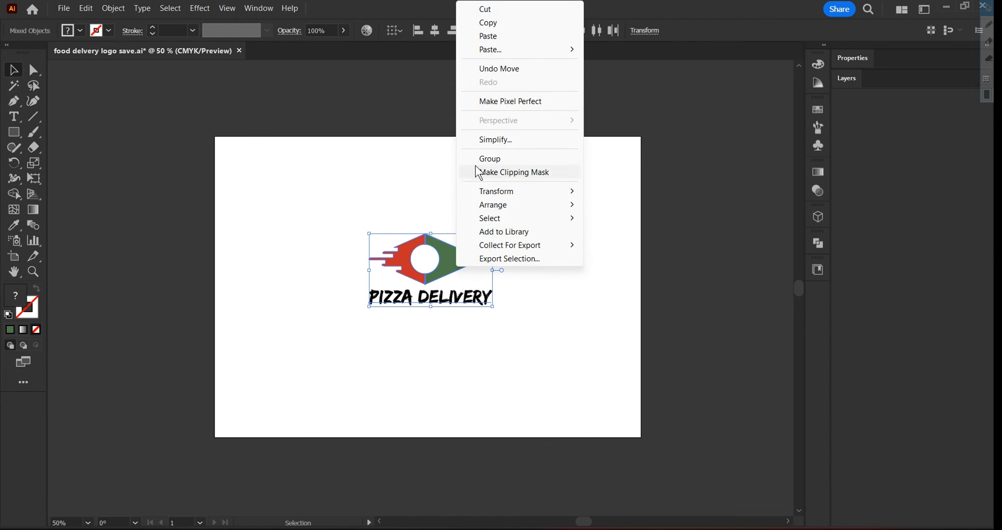
click(499, 23)
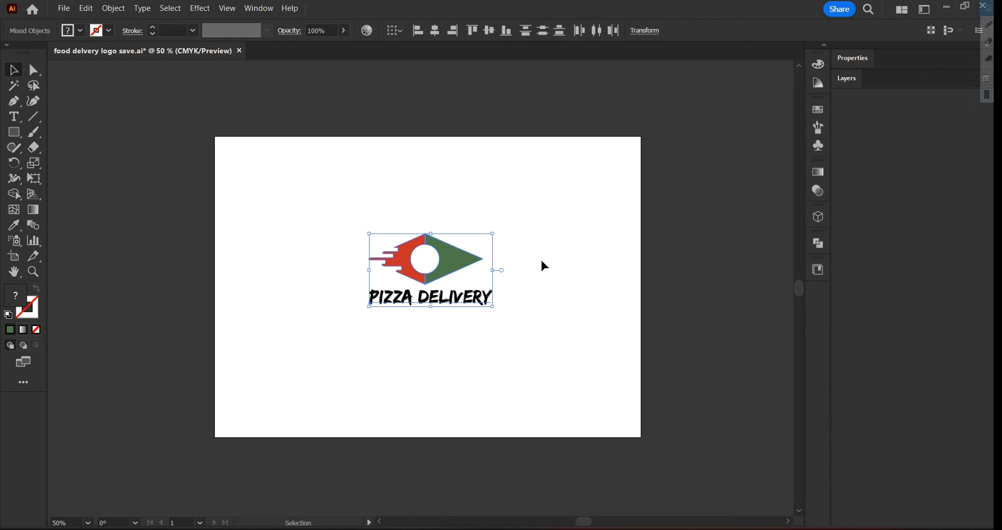
click(571, 387)
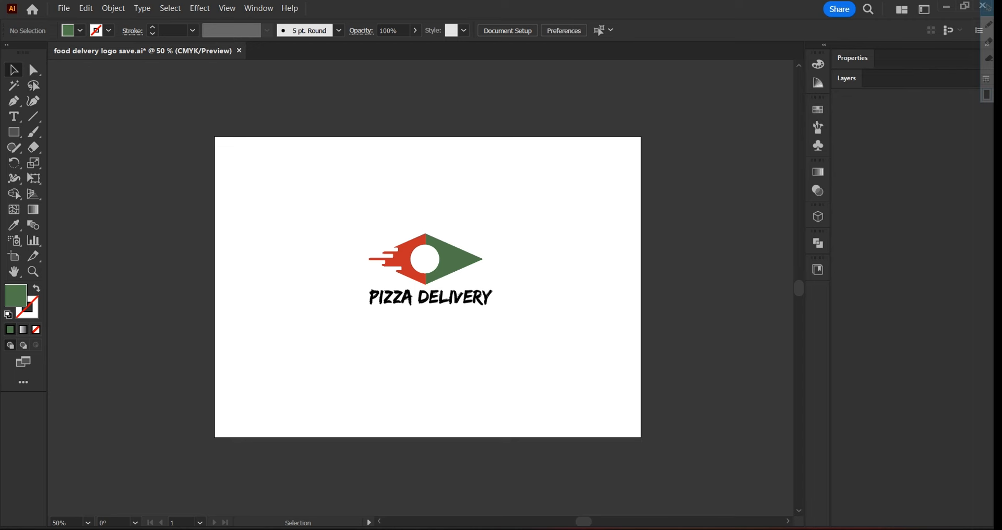
click(572, 502)
Paste the copied logo as a smart object above the half-pizza layer
click(392, 184)
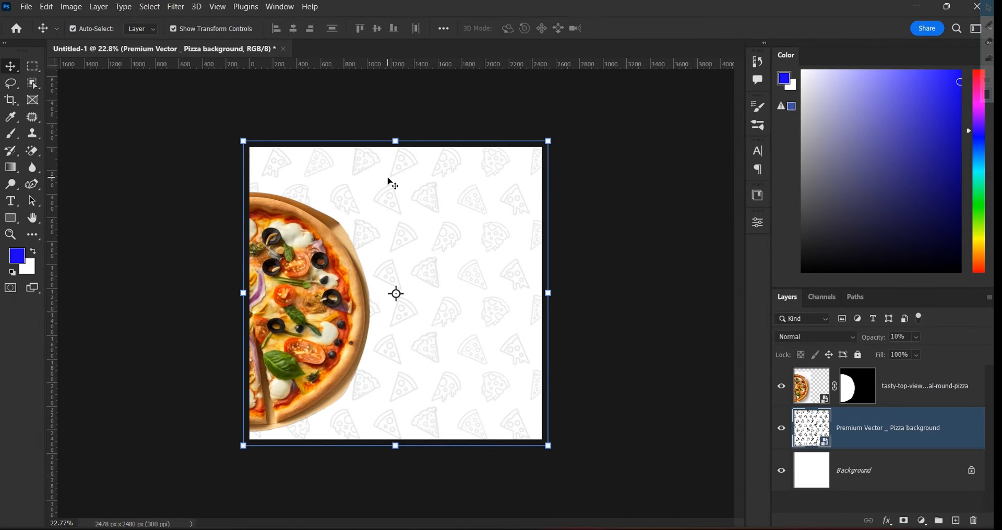
click(874, 395)
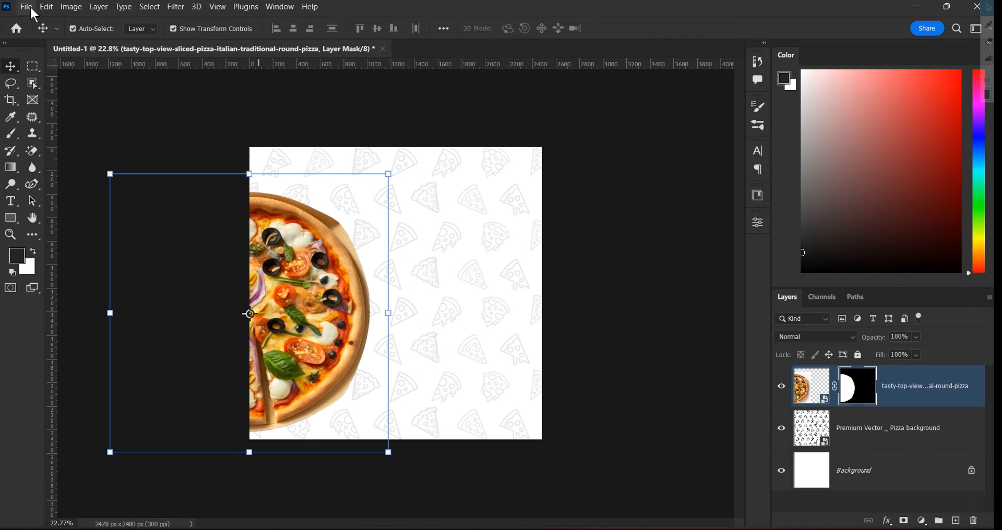
click(46, 8)
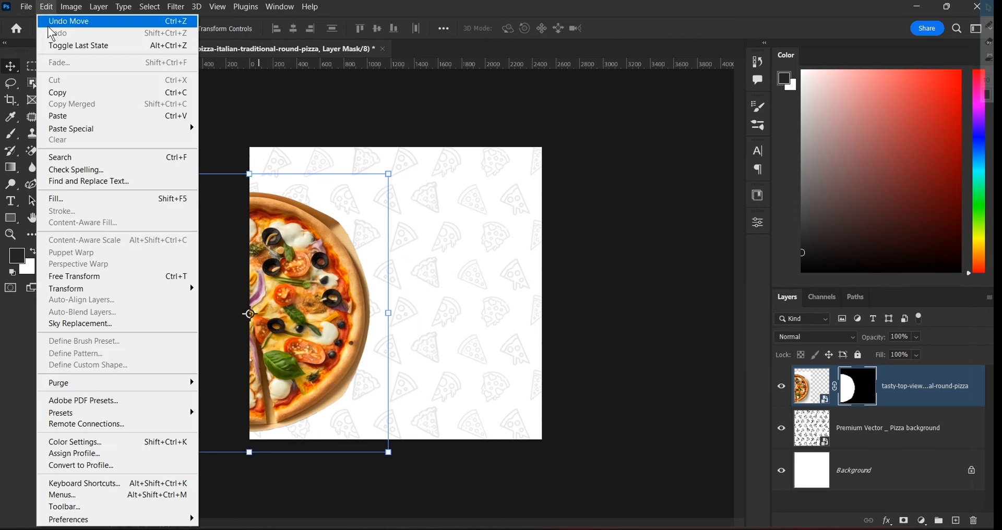
click(69, 124)
click(551, 135)
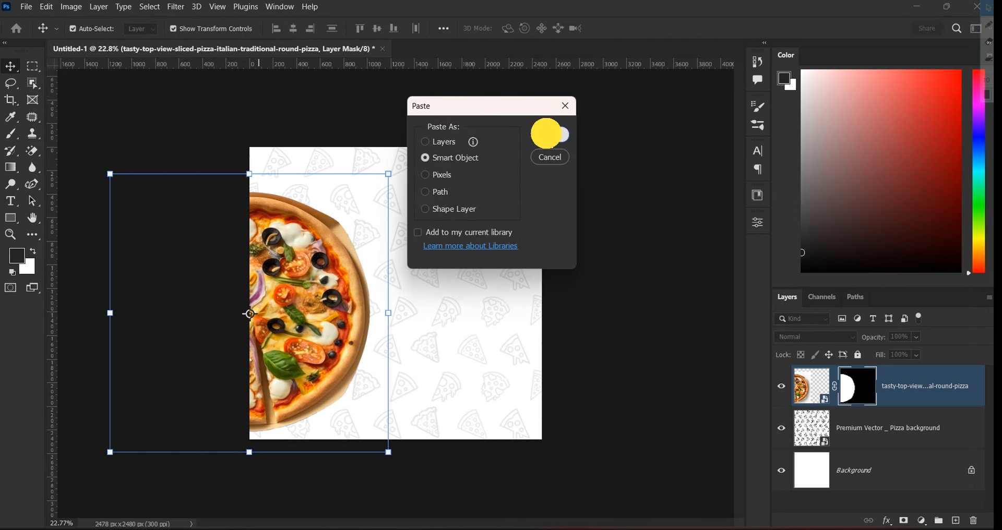
scroll(334, 281, up, 2)
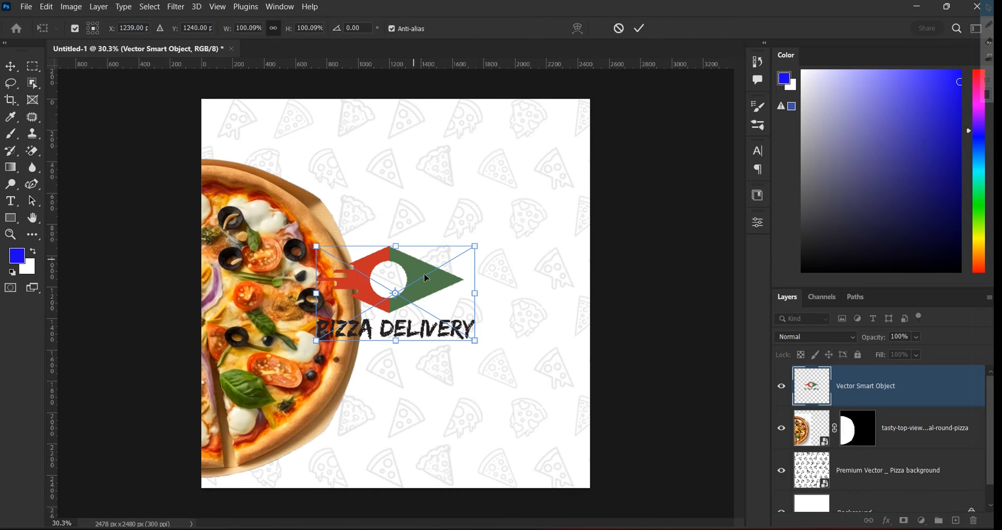
Move the logo to the flyer's upper-left corner and shrink it to about a third
drag(431, 292, 334, 155)
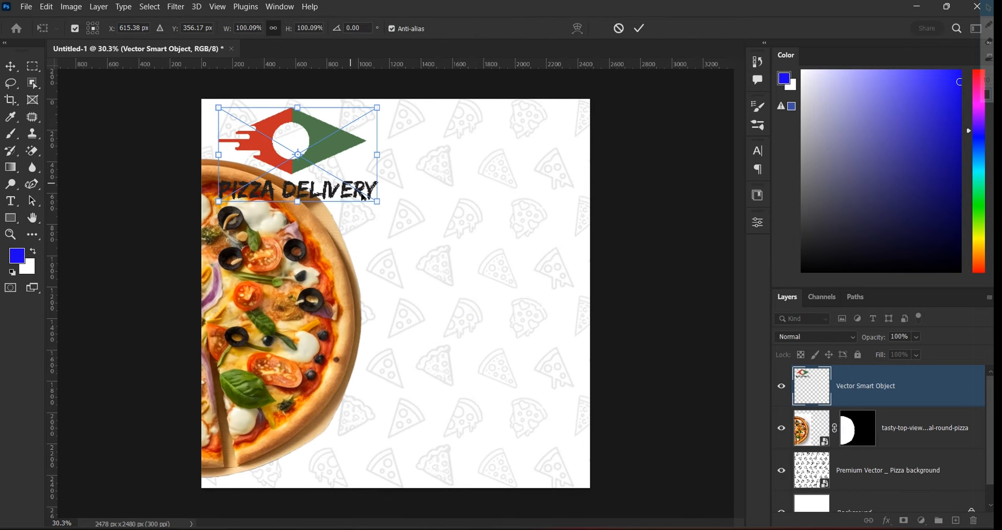
drag(380, 208, 268, 123)
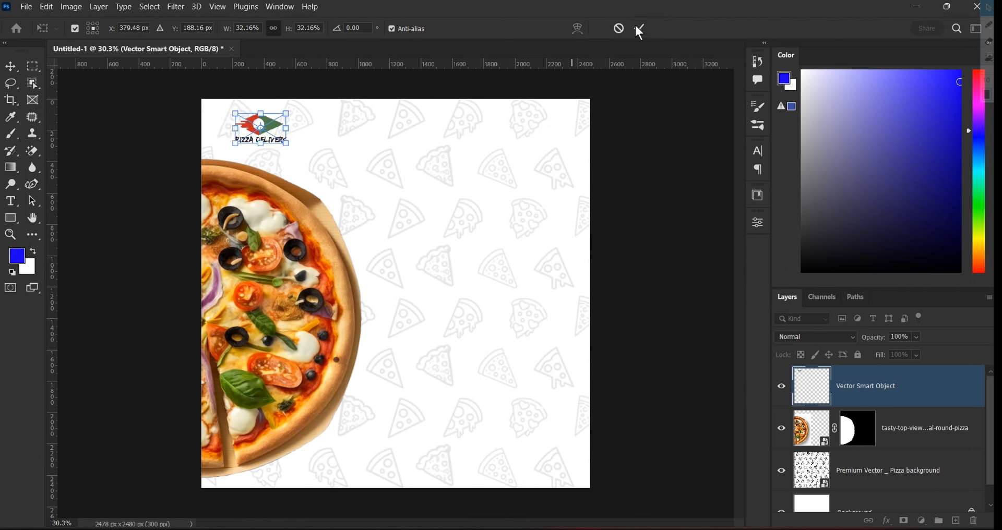
scroll(190, 138, up, 5)
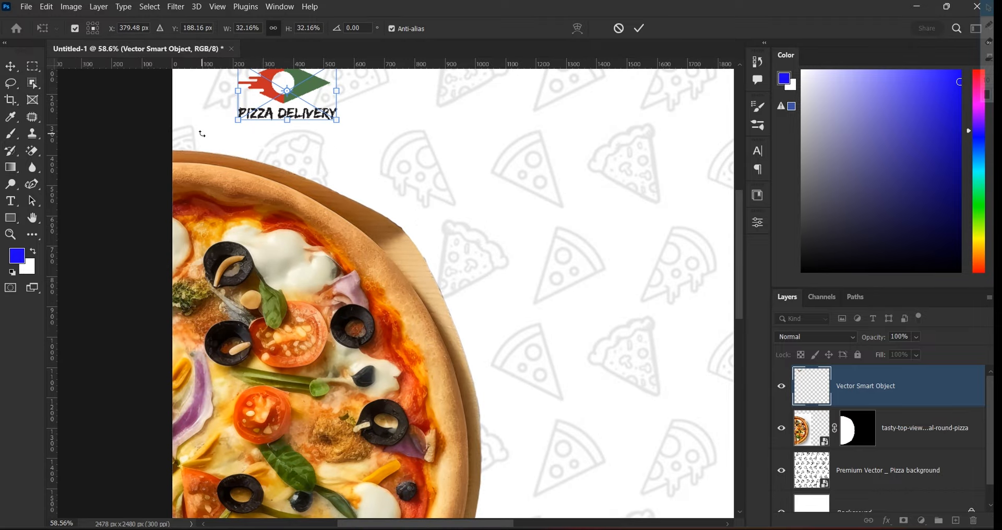
drag(367, 138, 423, 249)
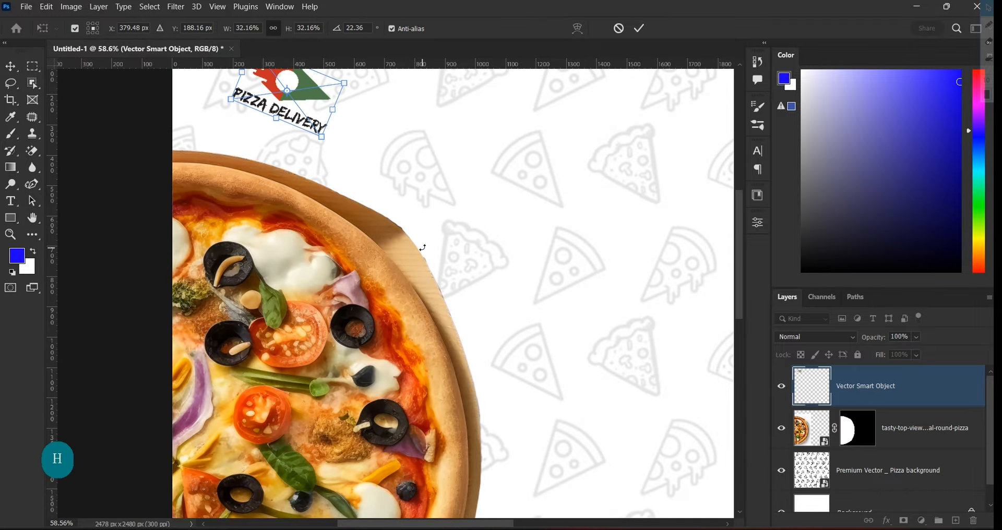
key(ctrl+z)
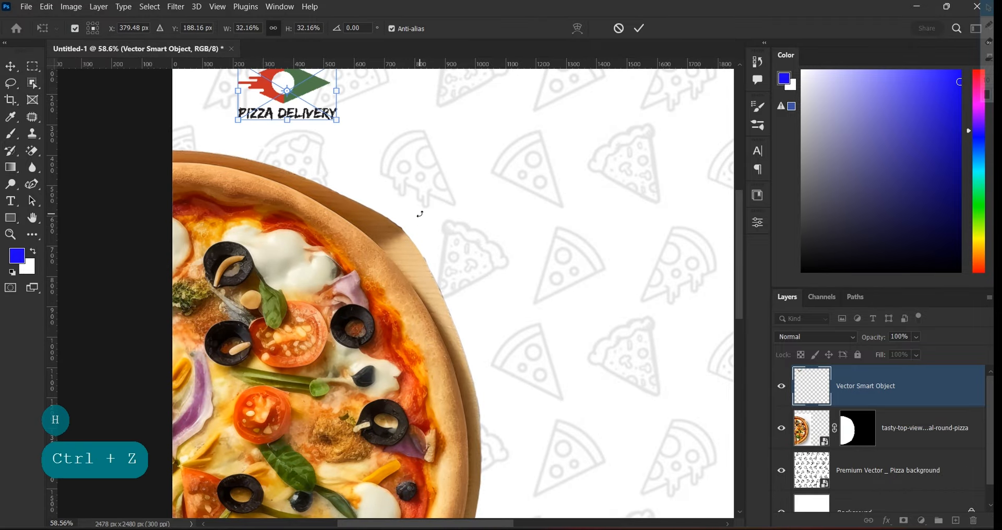
click(641, 29)
Enlarge the logo slightly and nudge it into its final top-left position
key(h)
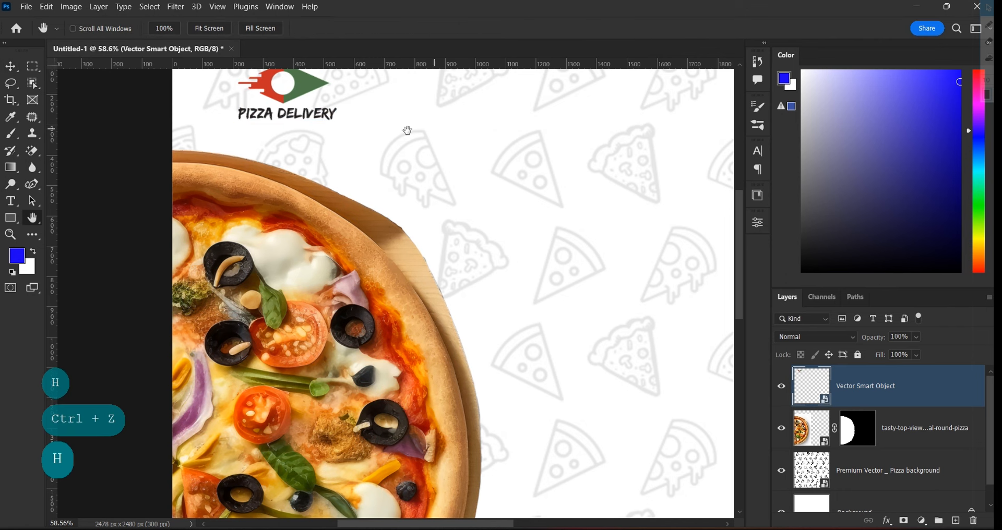
drag(408, 130, 412, 240)
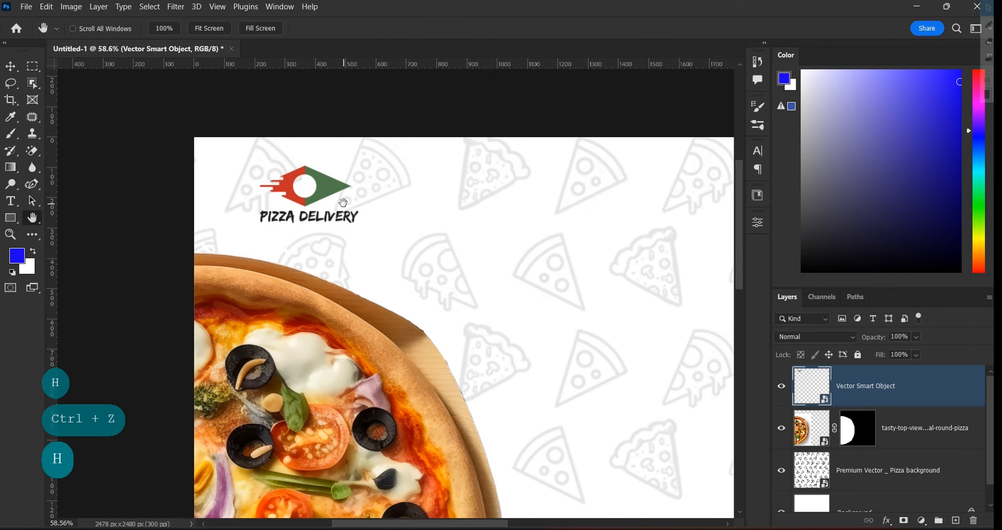
key(v)
drag(359, 166, 358, 188)
scroll(362, 174, down, 5)
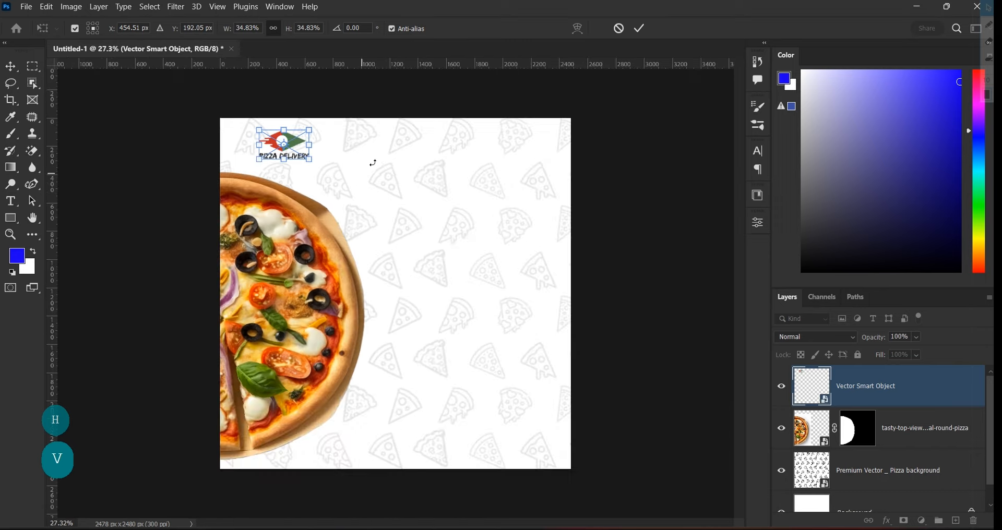
click(643, 29)
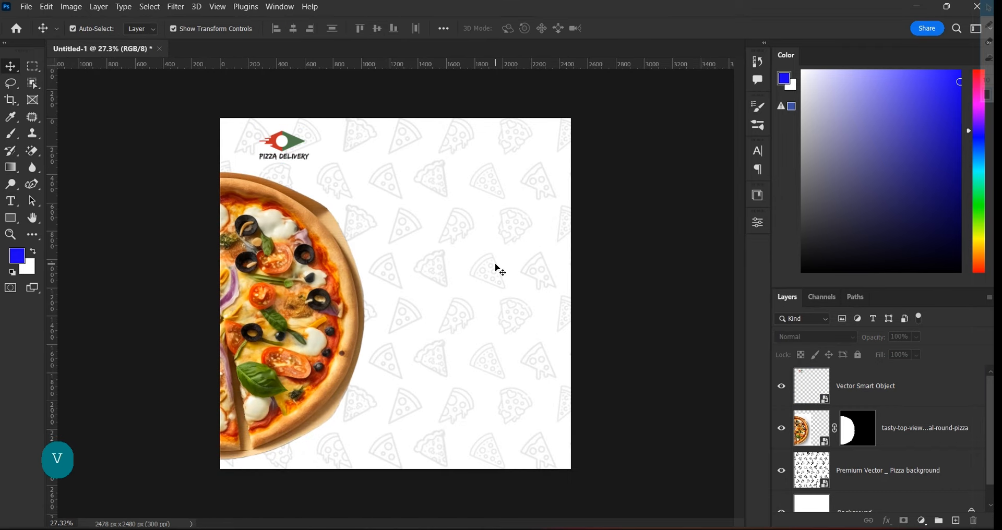
scroll(500, 271, up, 1)
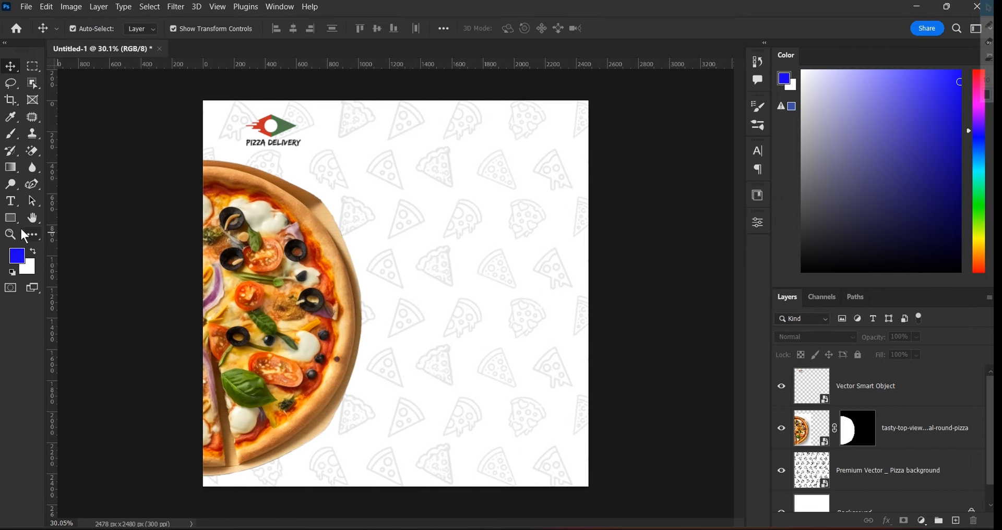
click(10, 202)
Type 'Pizza' beside the half pizza in the Bassy font at 153 pt
click(60, 201)
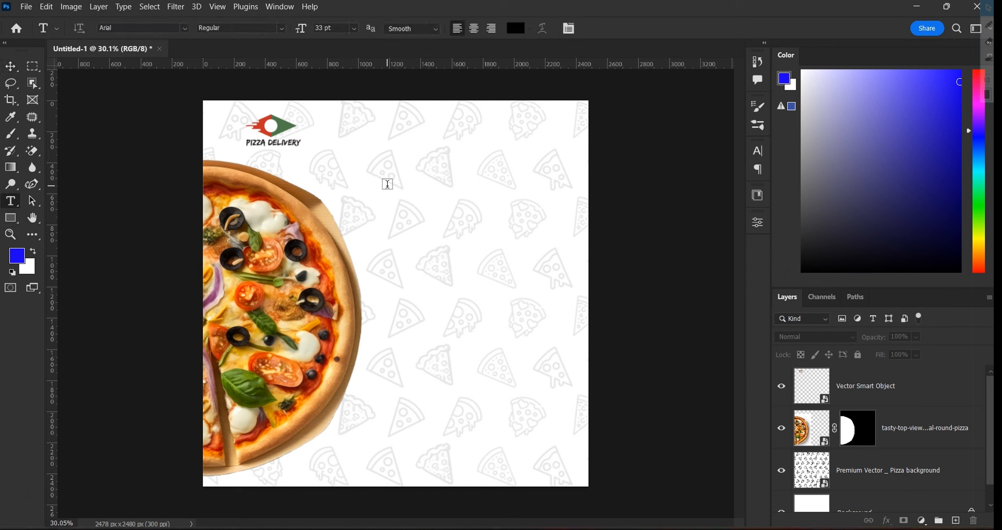
click(388, 184)
text(Piz)
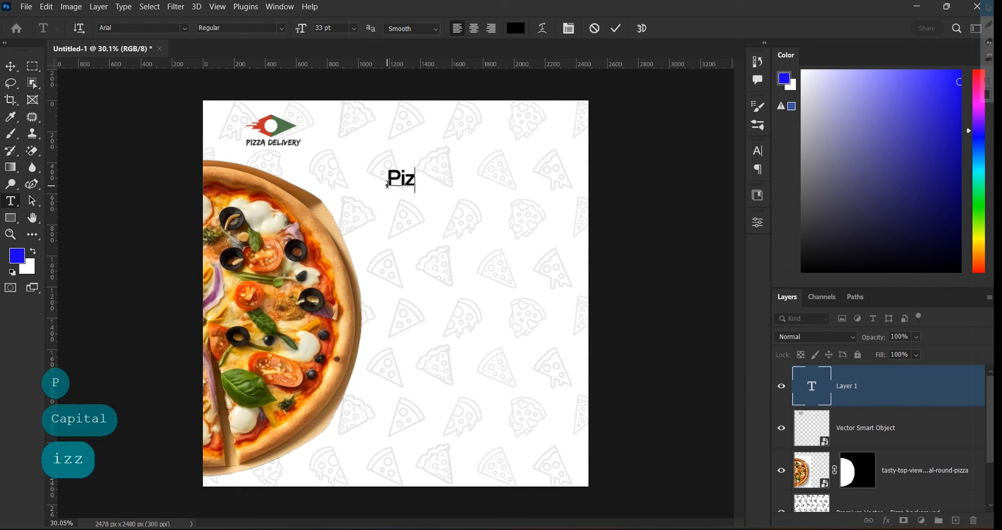
text(za)
key(ctrl+a)
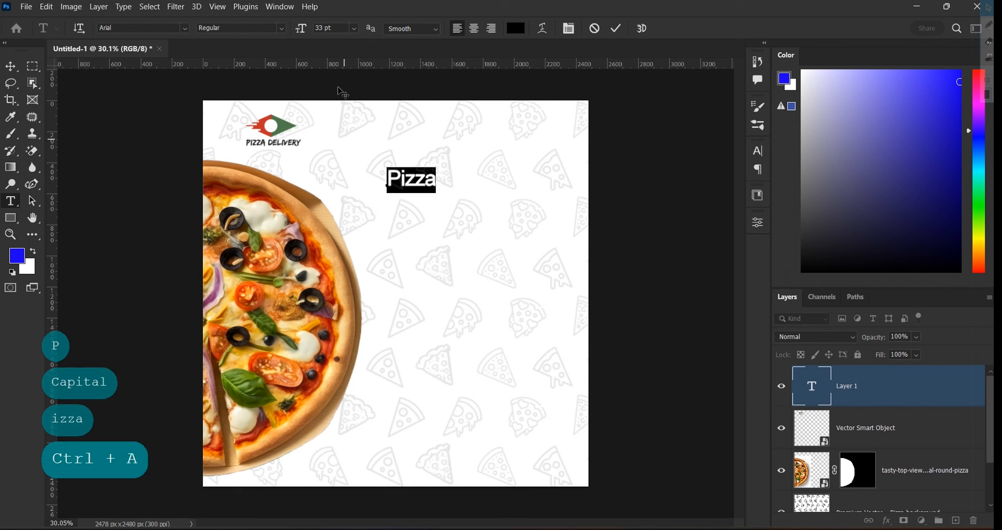
click(354, 29)
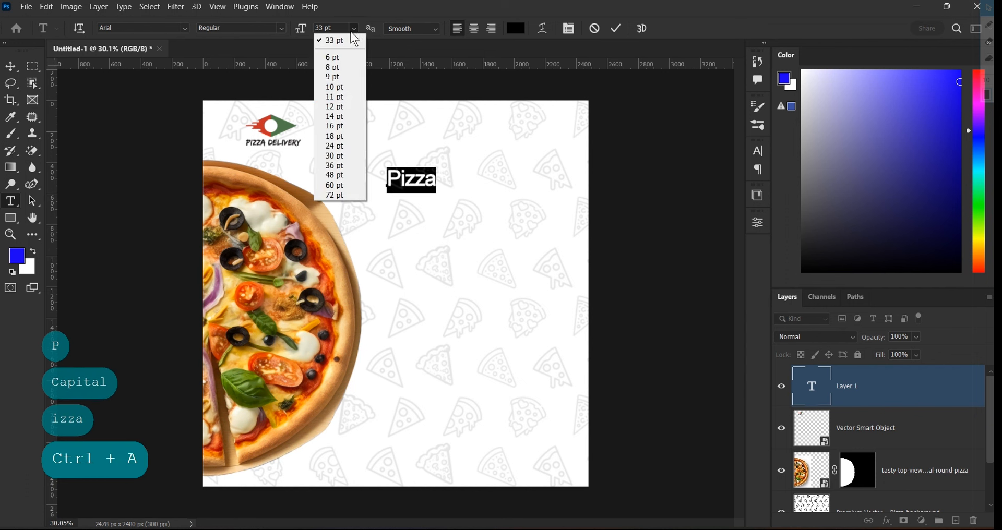
click(345, 195)
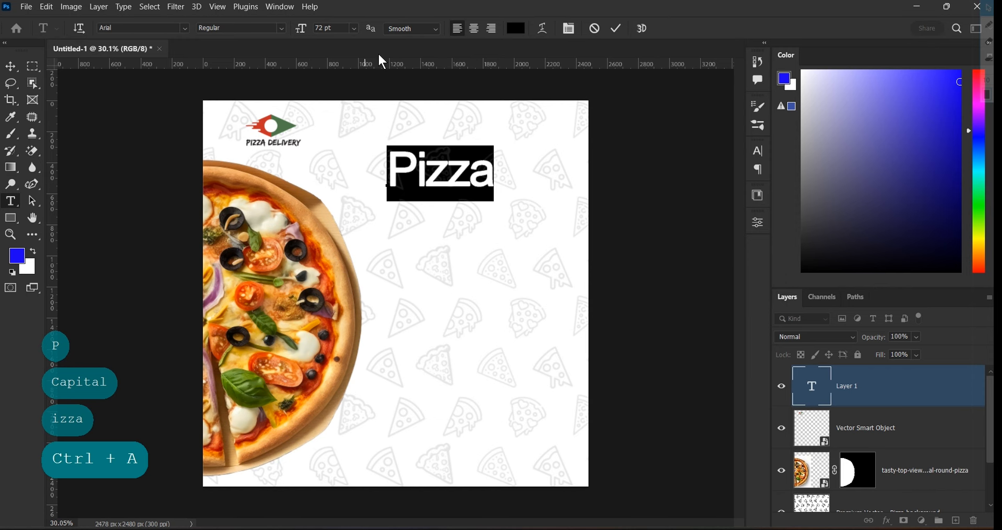
click(185, 28)
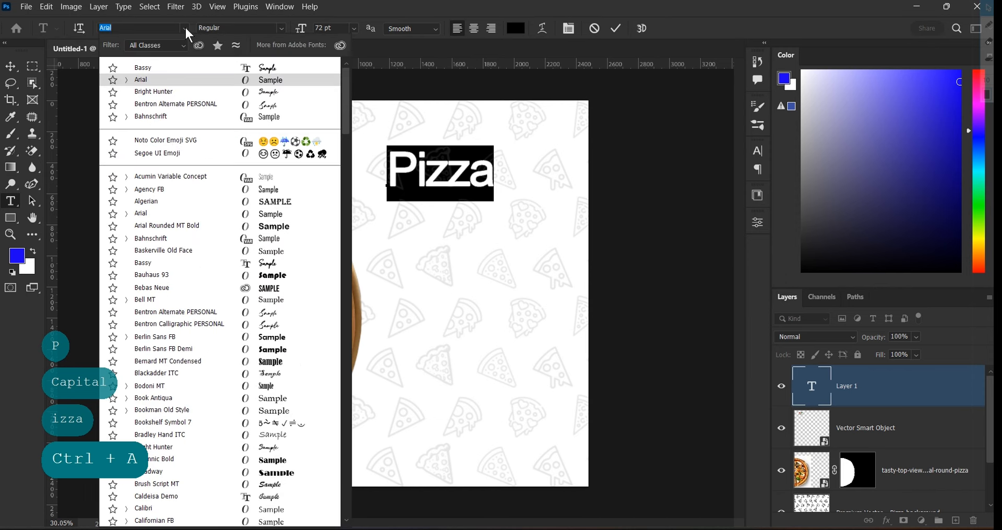
click(180, 68)
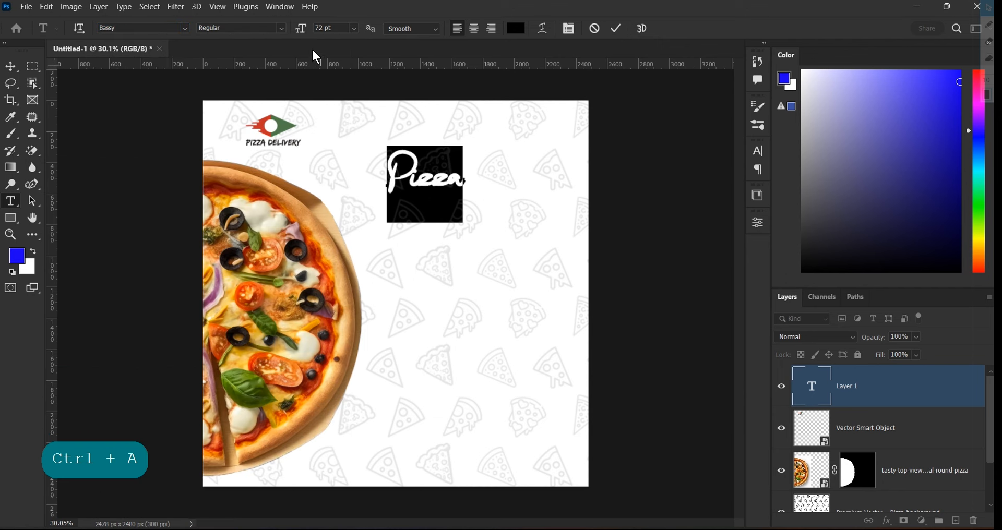
drag(301, 33, 354, 30)
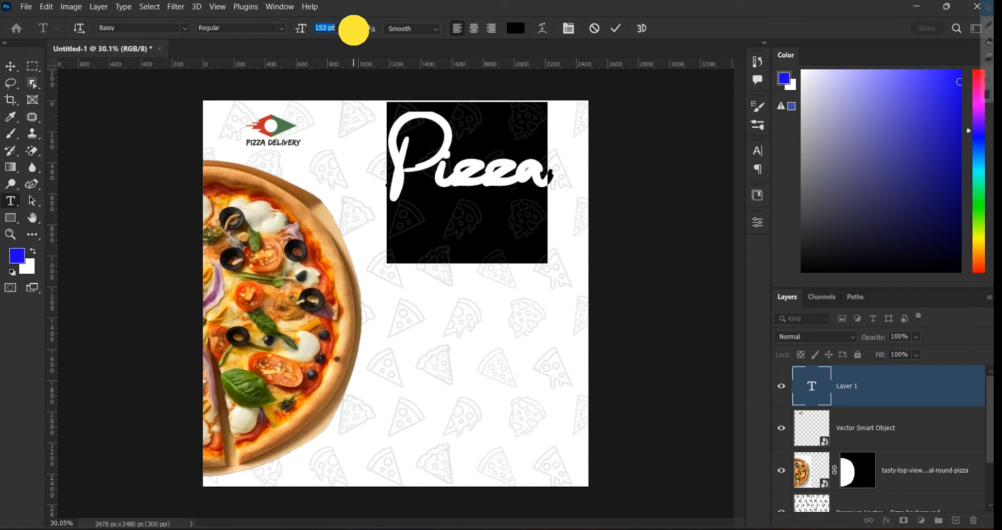
click(618, 30)
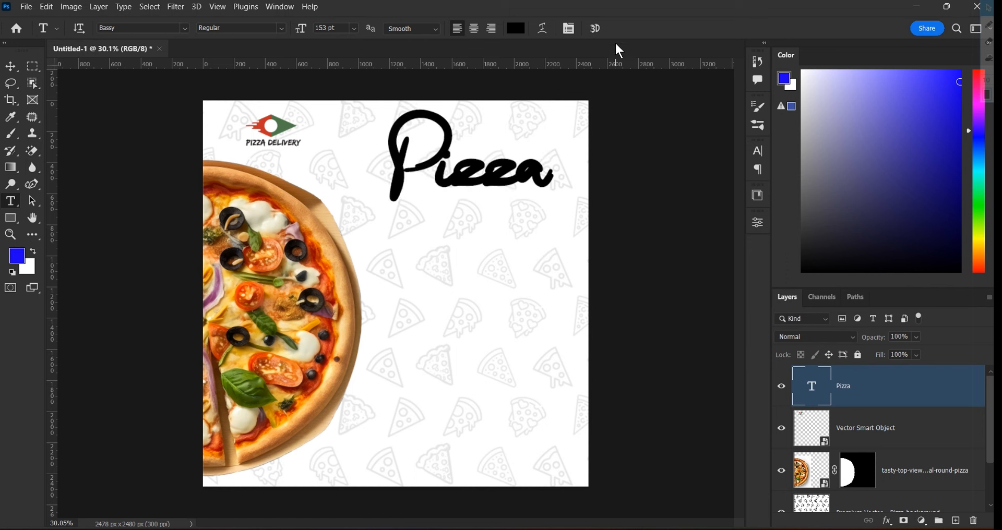
Reposition the Pizza title and enlarge it further to 162 pt
click(16, 67)
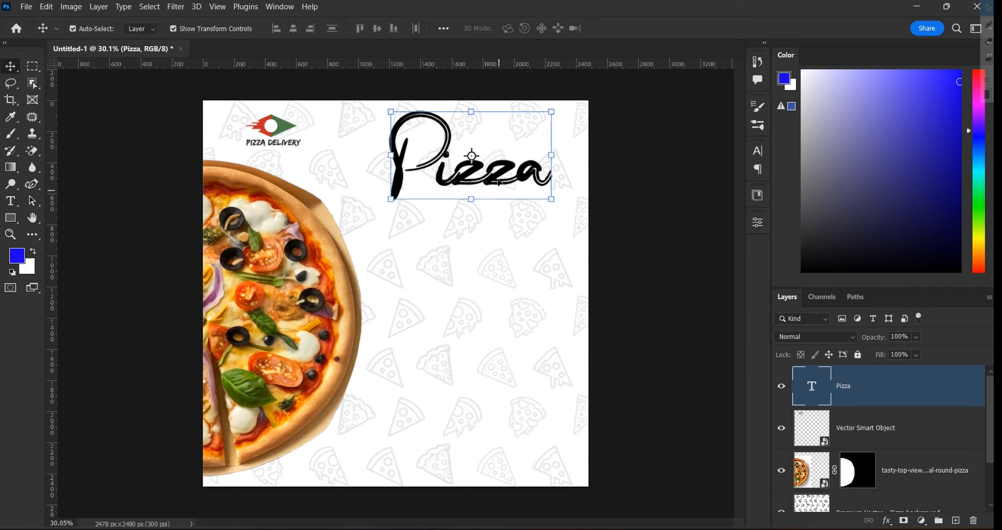
drag(497, 174, 490, 226)
double_click(491, 225)
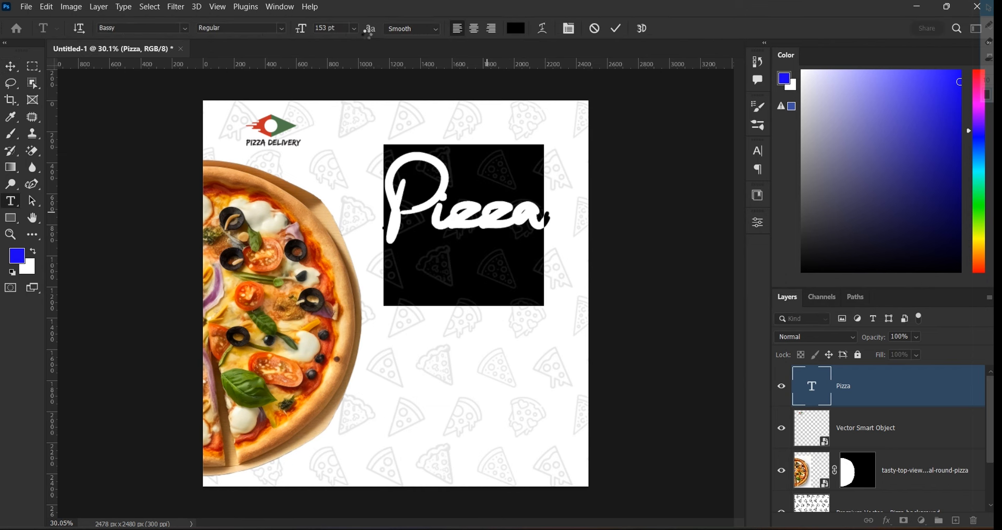
mouse_move(303, 33)
mouse_down()
mouse_move(313, 35)
mouse_move(297, 28)
mouse_up()
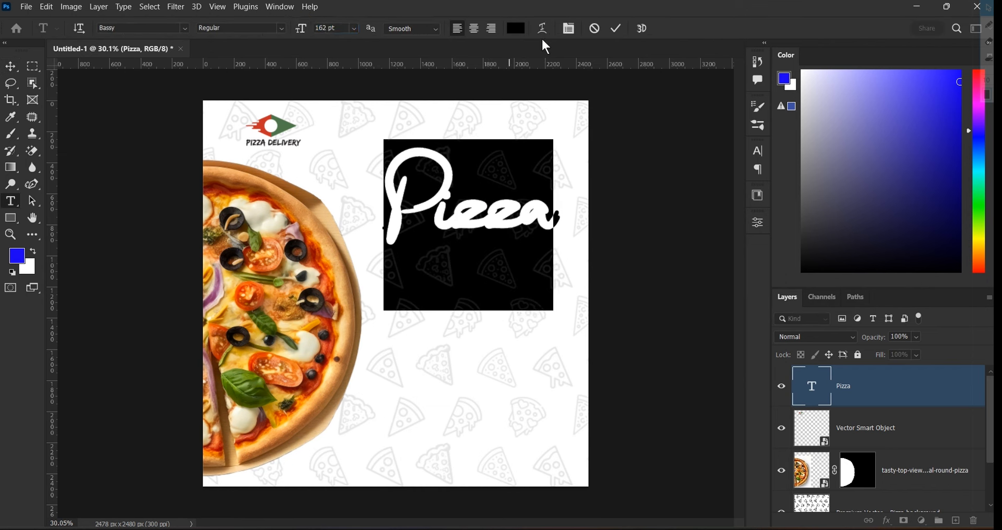
click(618, 27)
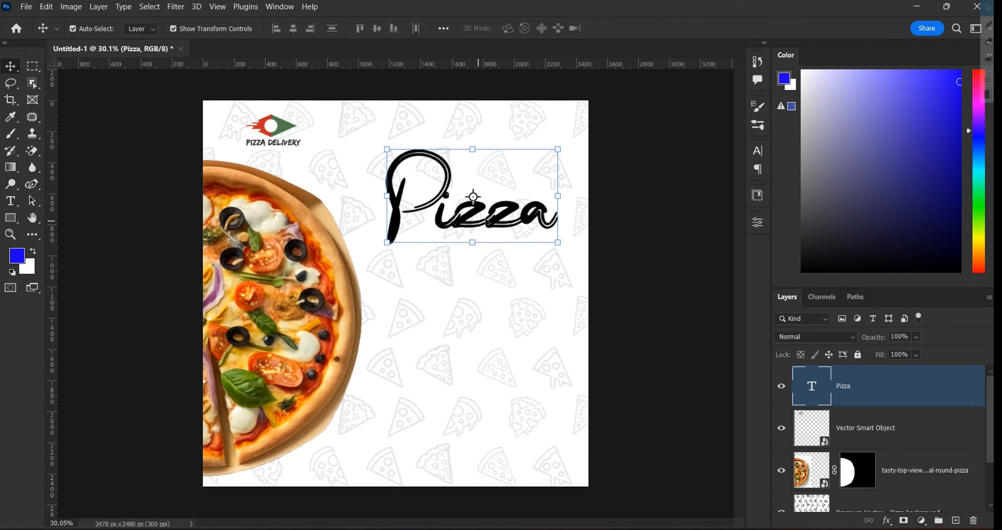
mouse_move(494, 215)
mouse_down()
mouse_move(479, 201)
mouse_move(487, 209)
mouse_up()
click(609, 189)
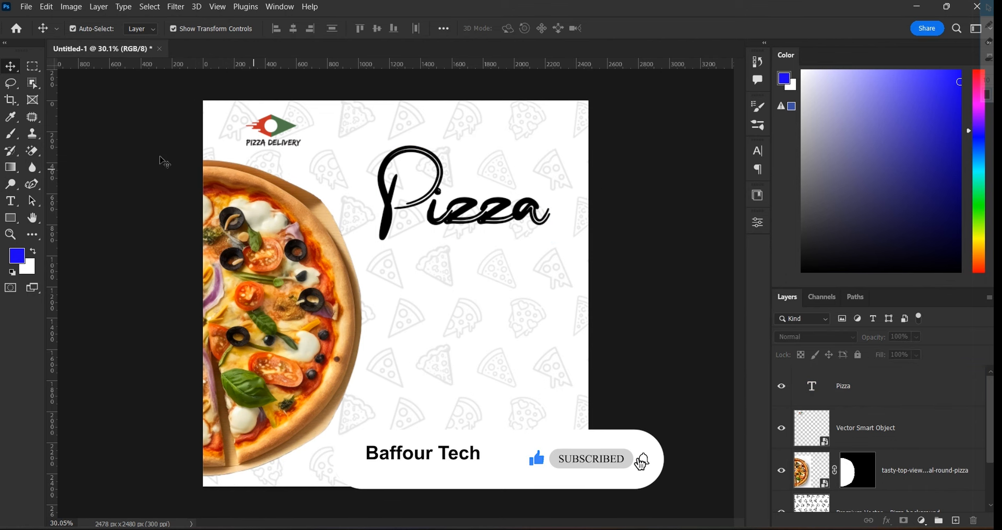
Start a new text line above the Pizza title set to 18 pt Arial
click(11, 201)
scroll(461, 145, up, 1)
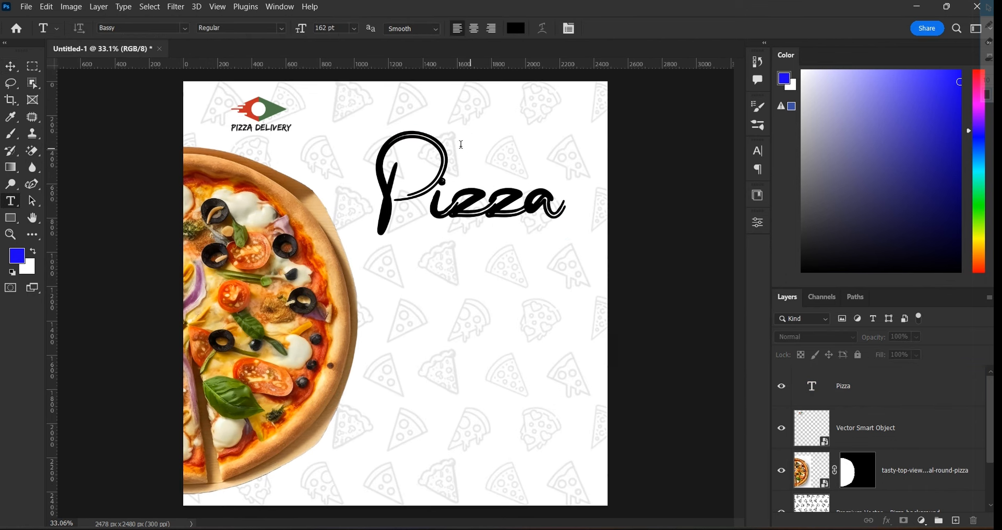
click(420, 114)
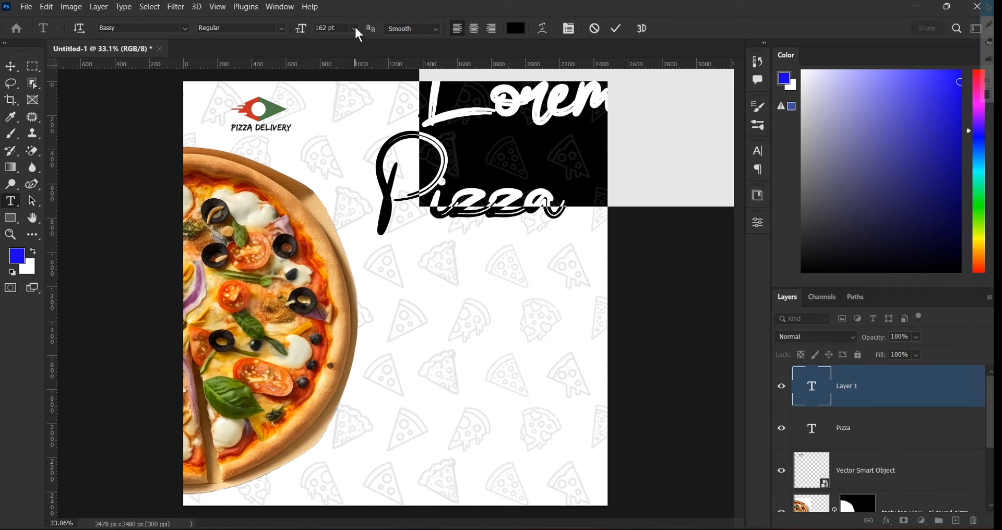
click(355, 28)
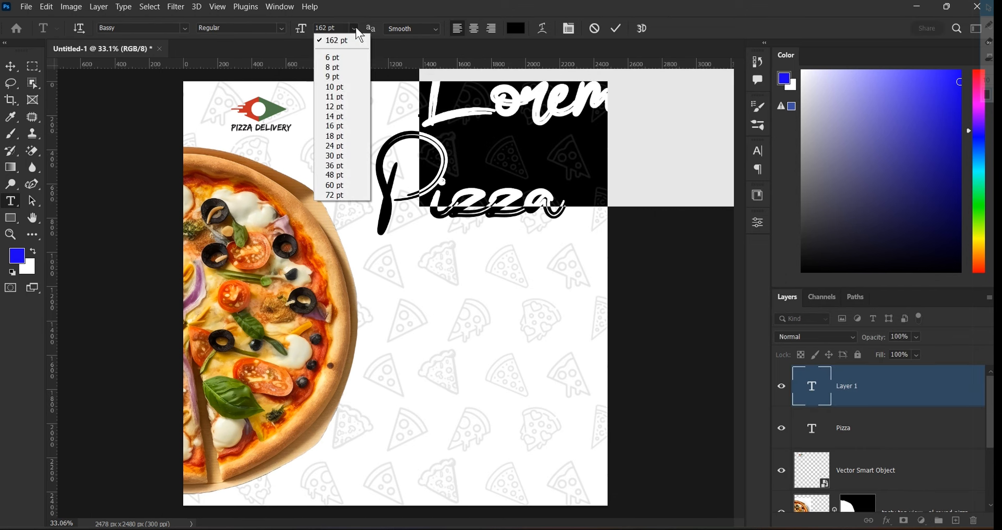
click(344, 137)
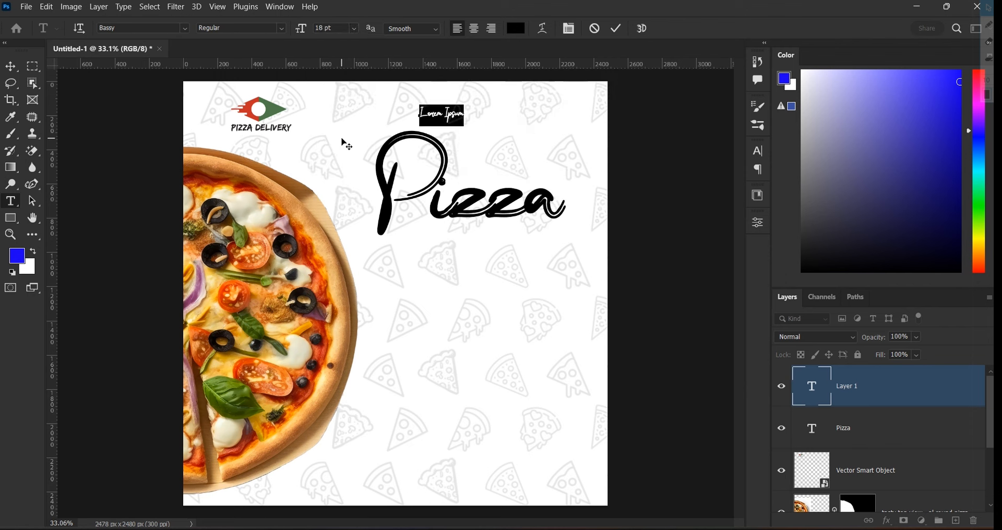
click(353, 28)
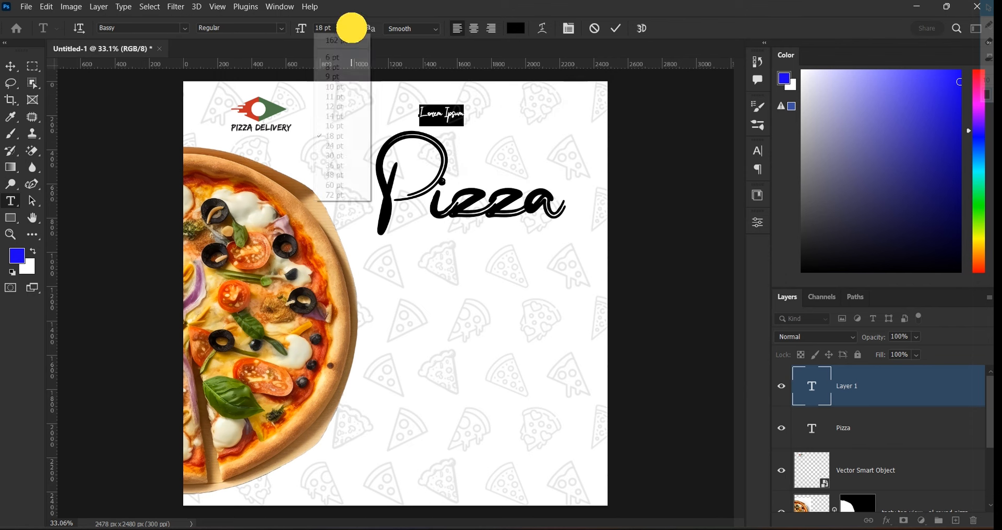
click(183, 27)
click(184, 27)
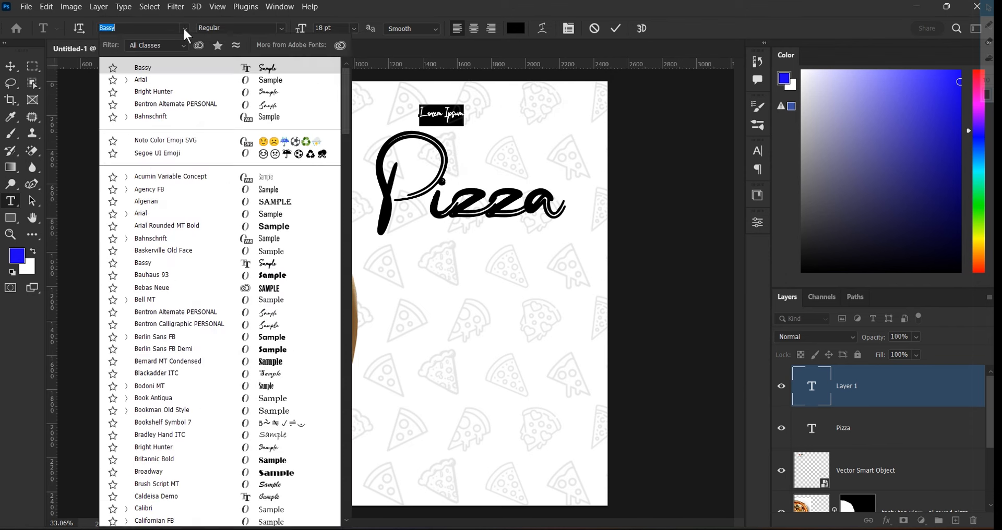
click(178, 79)
Type 'SUPER DELICIOUS' in capitals, fixing DELICIOS with Check Spelling
key(BackSpace)
key(Caps_Lock)
text(S)
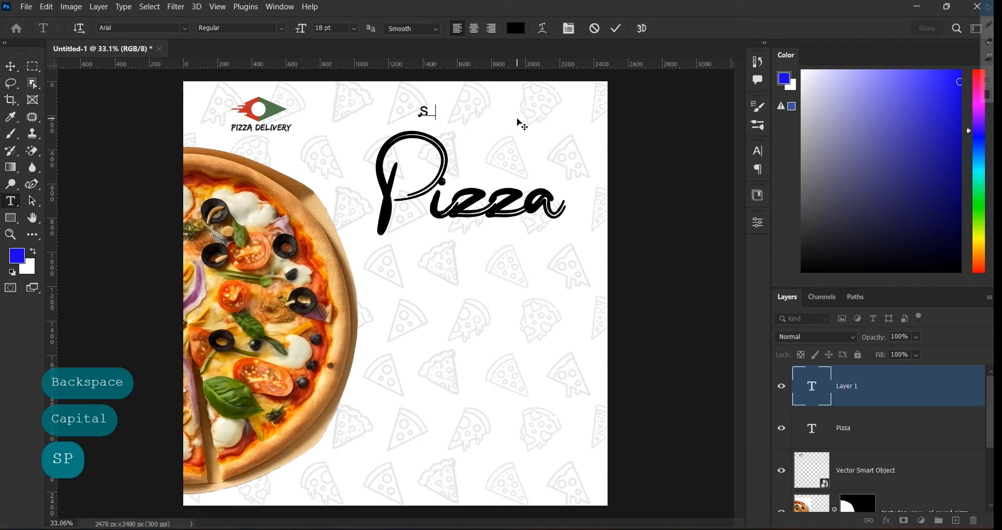
text(UP)
key(BackSpace)
text(UPER D)
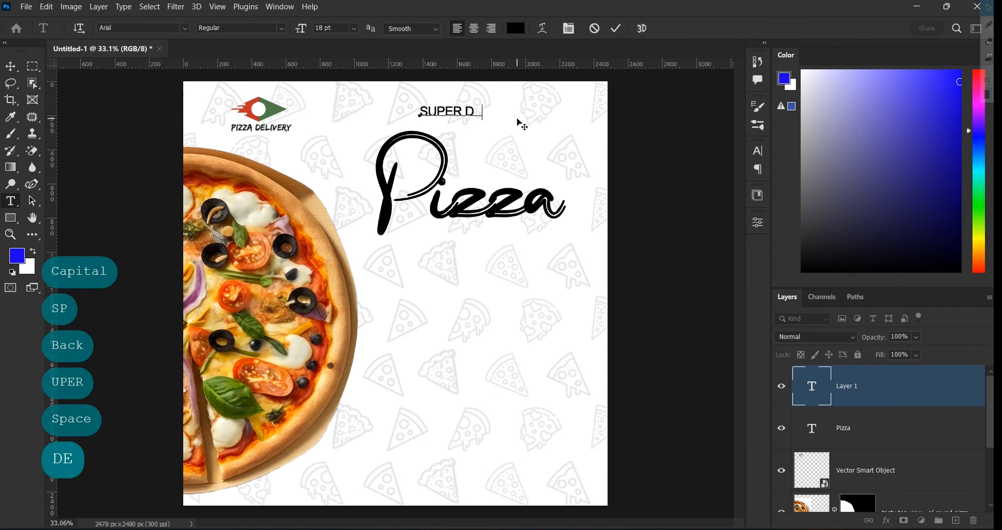
text(ELICIOS)
key(ctrl+a)
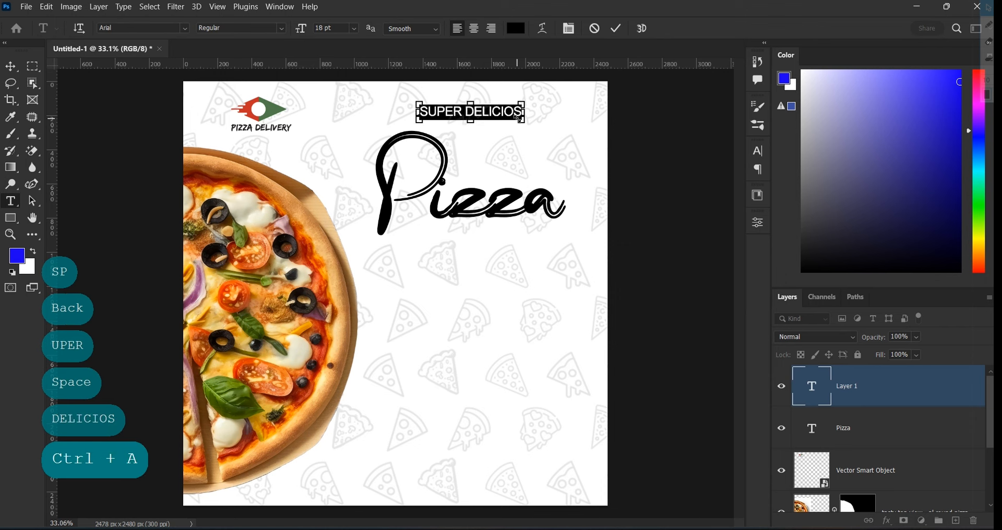
right_click(493, 113)
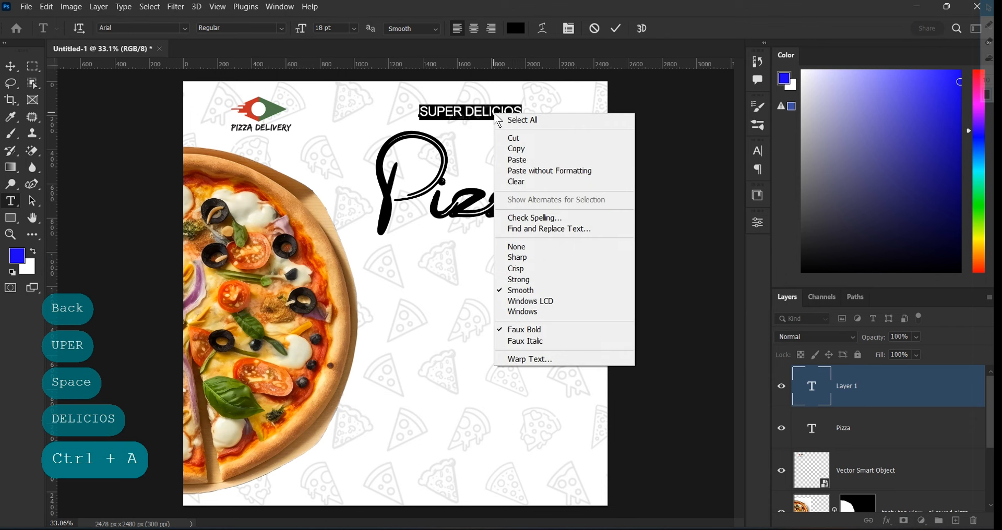
click(584, 219)
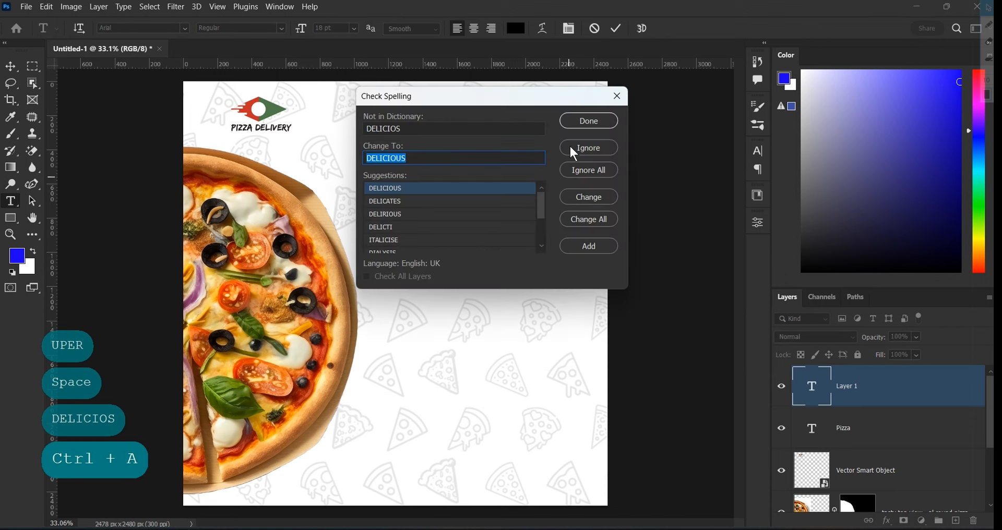
click(590, 197)
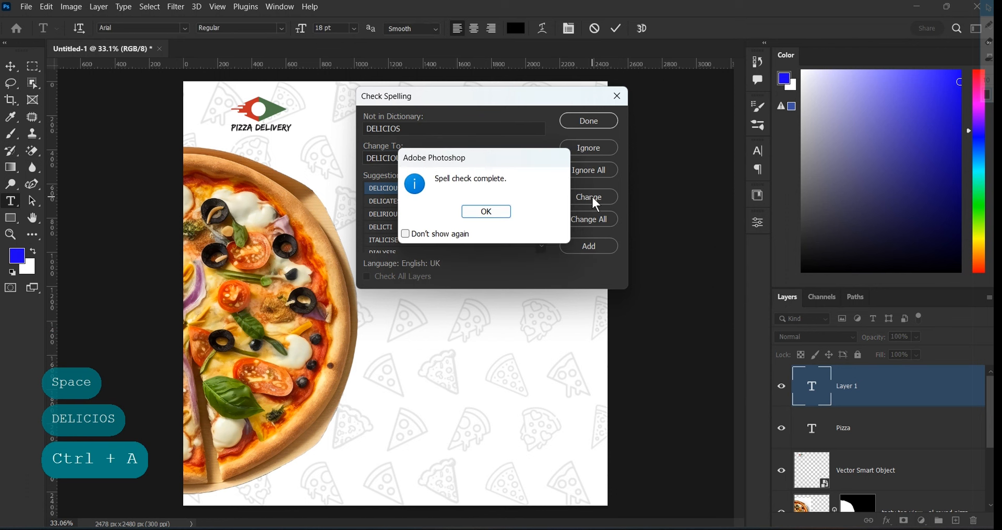
click(499, 212)
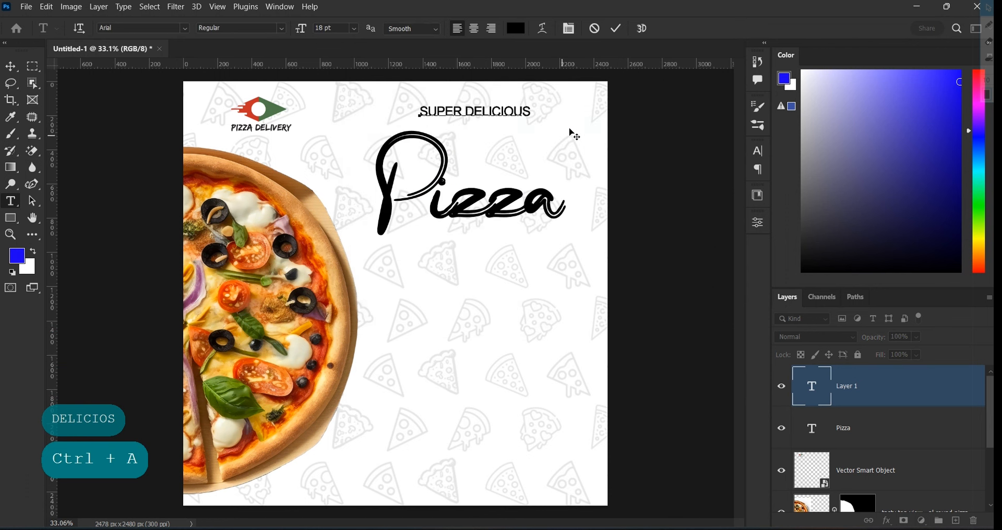
click(617, 28)
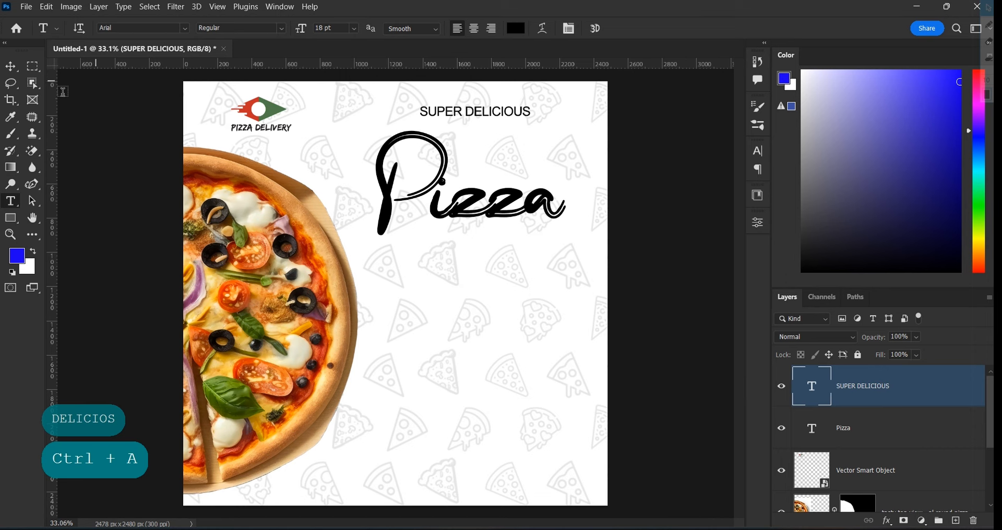
Move the tagline onto the Pizza title above 'izza' and make it Arial Bold
click(11, 66)
drag(494, 111, 536, 174)
scroll(501, 189, up, 1)
scroll(502, 189, up, 3)
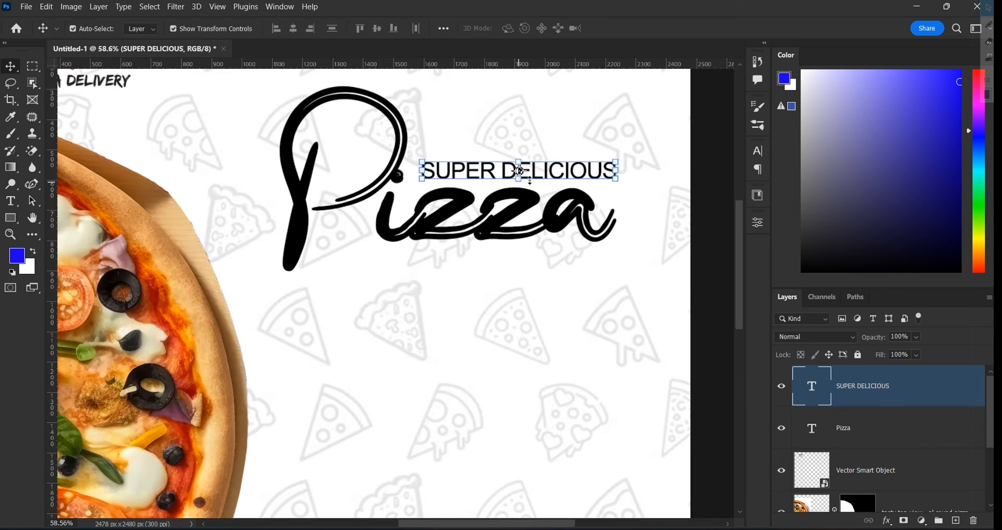
double_click(549, 171)
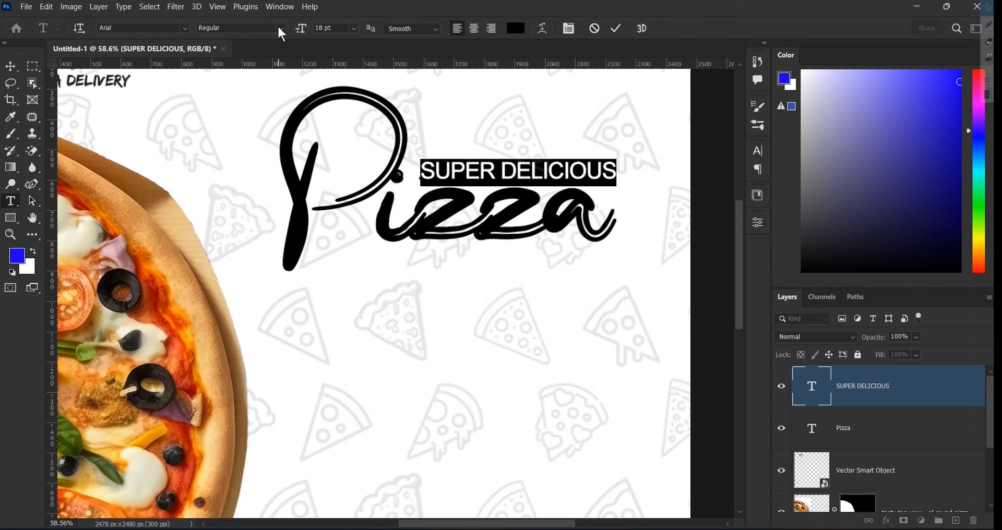
click(282, 32)
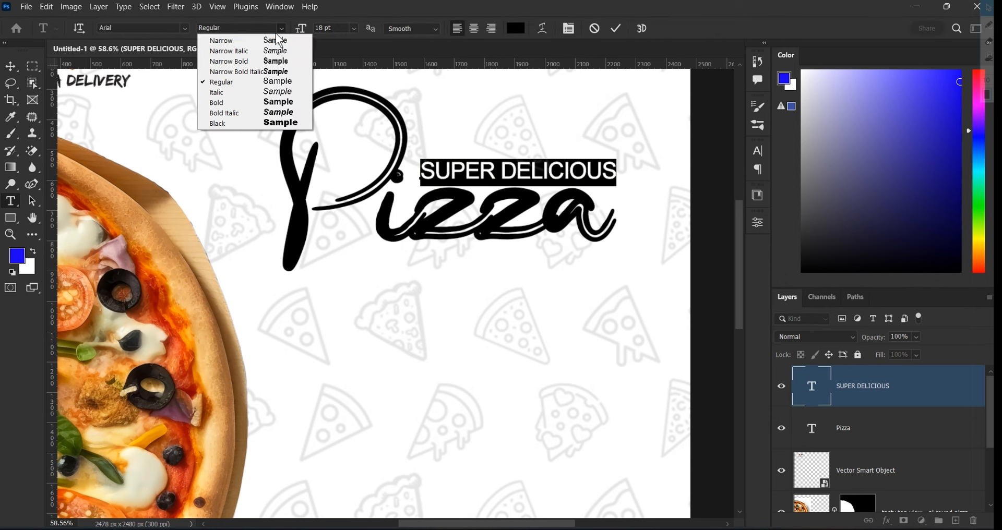
click(261, 104)
click(617, 28)
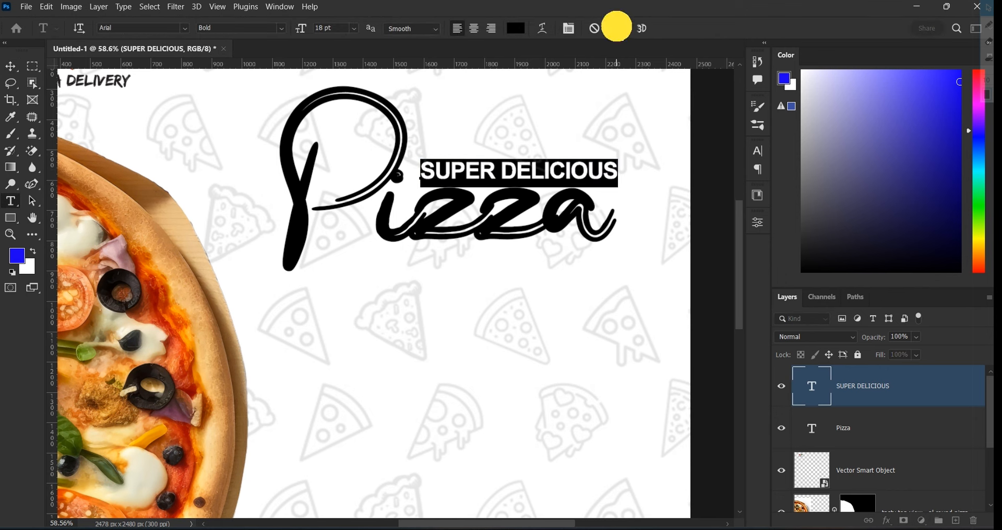
scroll(574, 169, down, 2)
drag(571, 168, 563, 160)
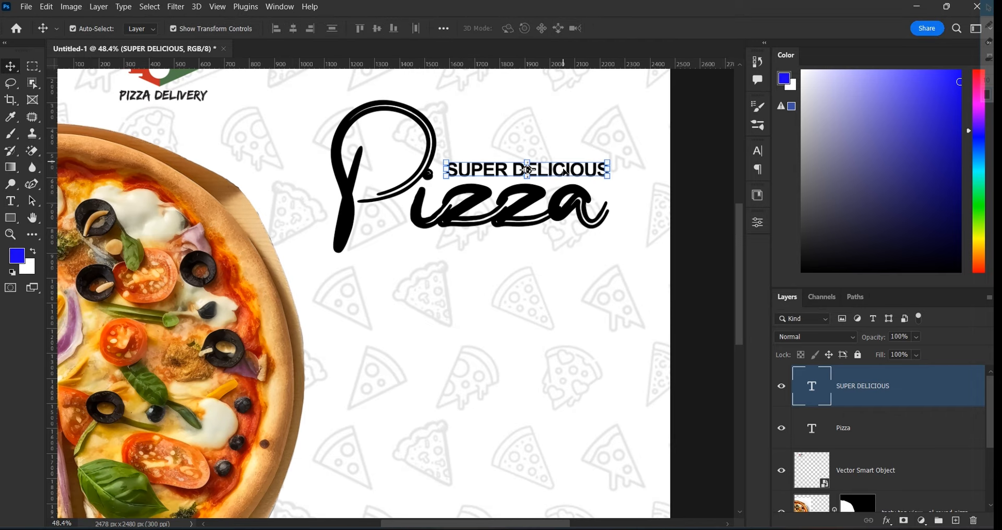
scroll(547, 175, down, 1)
click(510, 217)
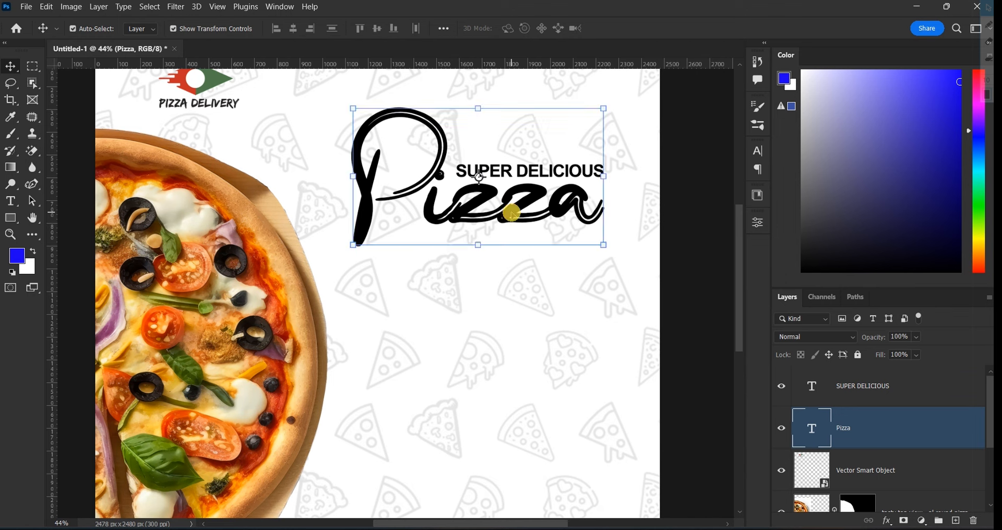
Change the Bassy Pizza headline's text colour from black to red #c62f27
double_click(512, 213)
click(515, 28)
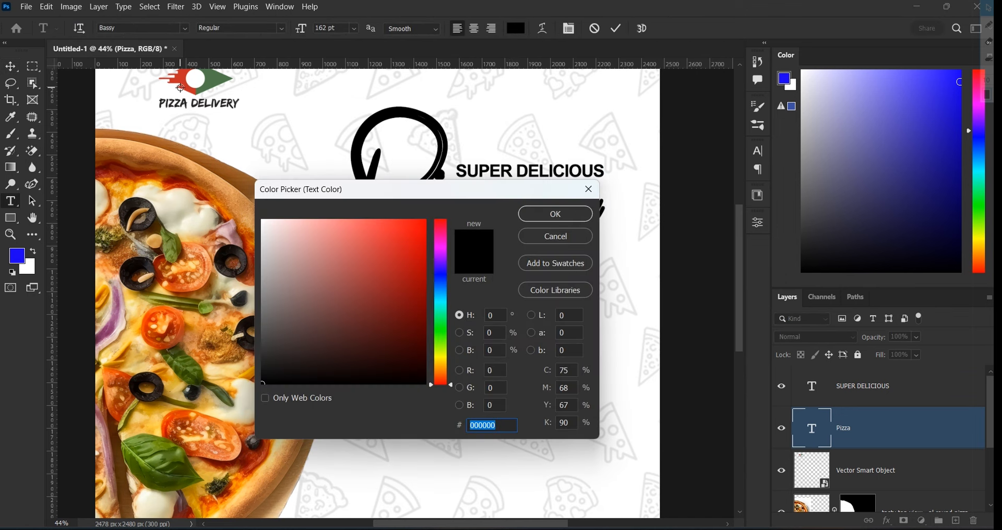
click(394, 257)
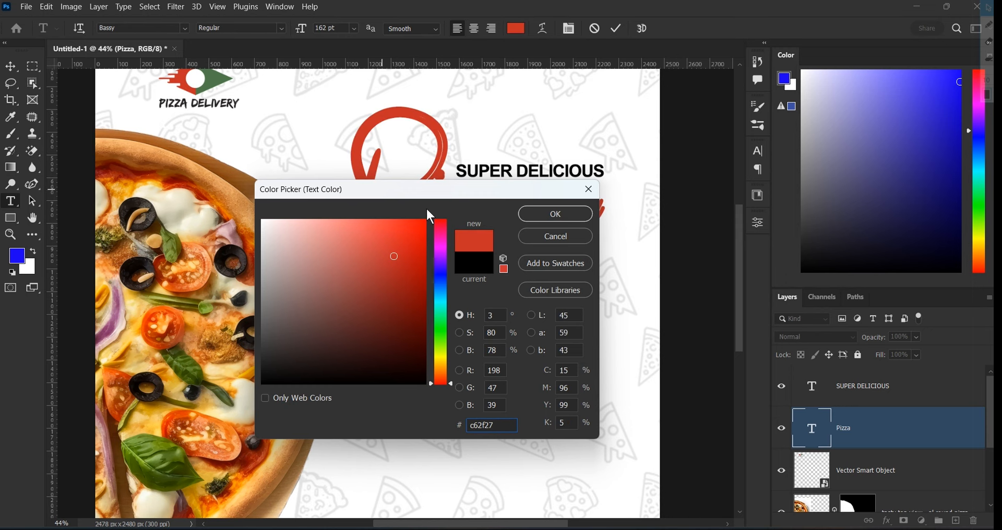
click(555, 215)
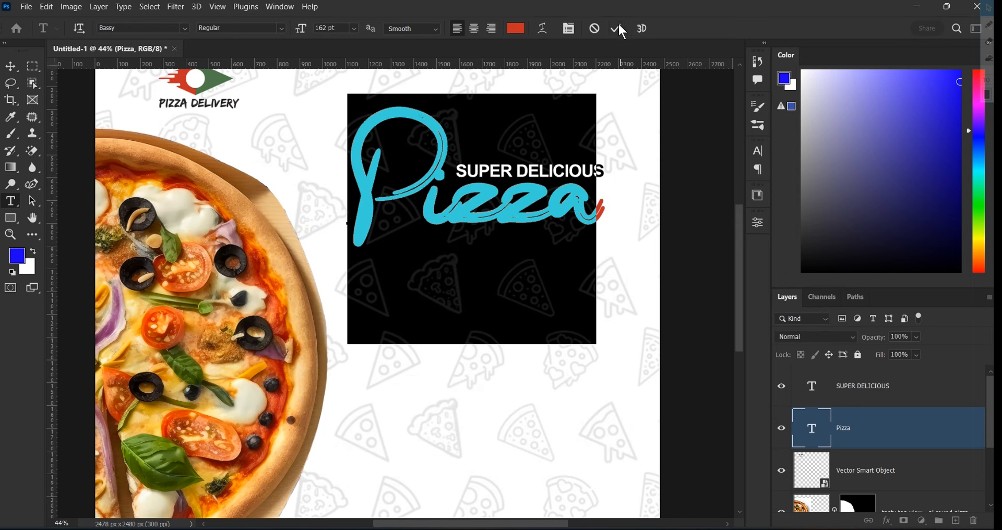
click(621, 30)
key(v)
scroll(605, 211, down, 2)
Select the Pizza and SUPER DELICIOUS layers together and move them slightly right
click(703, 190)
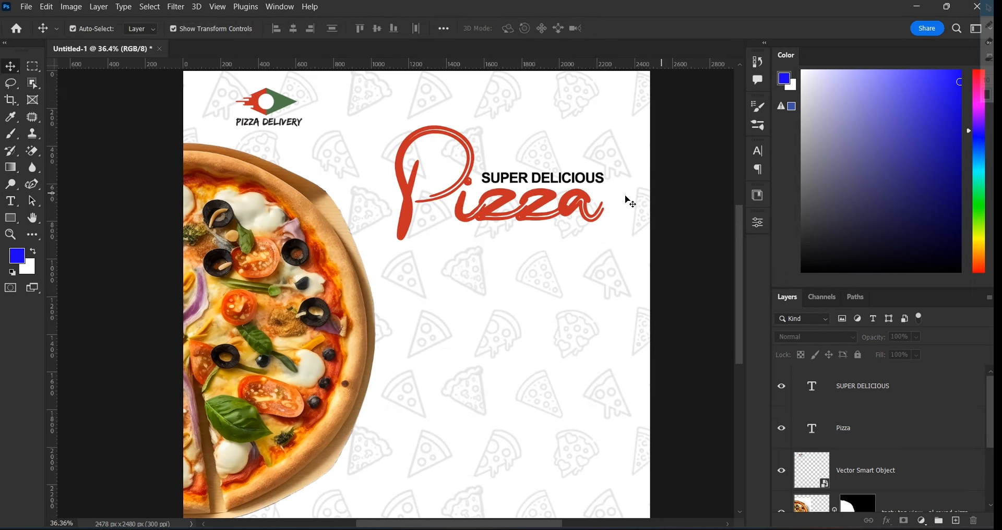
scroll(613, 200, up, 2)
scroll(472, 200, down, 1)
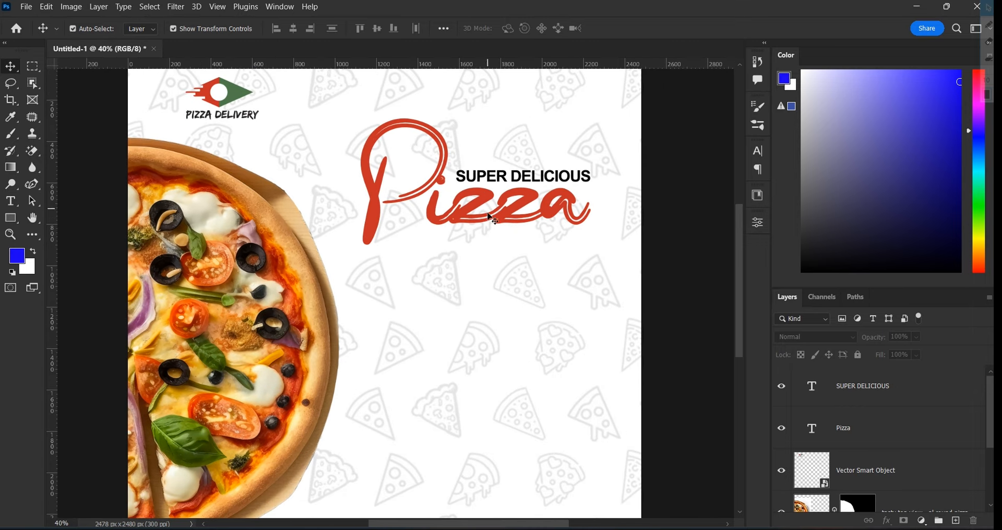
click(877, 433)
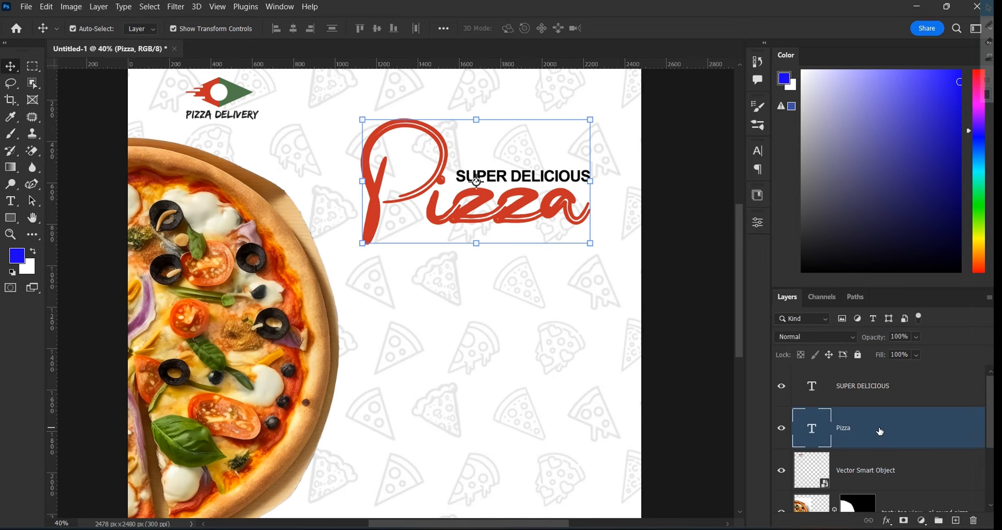
shift+click(910, 398)
scroll(485, 167, down, 1)
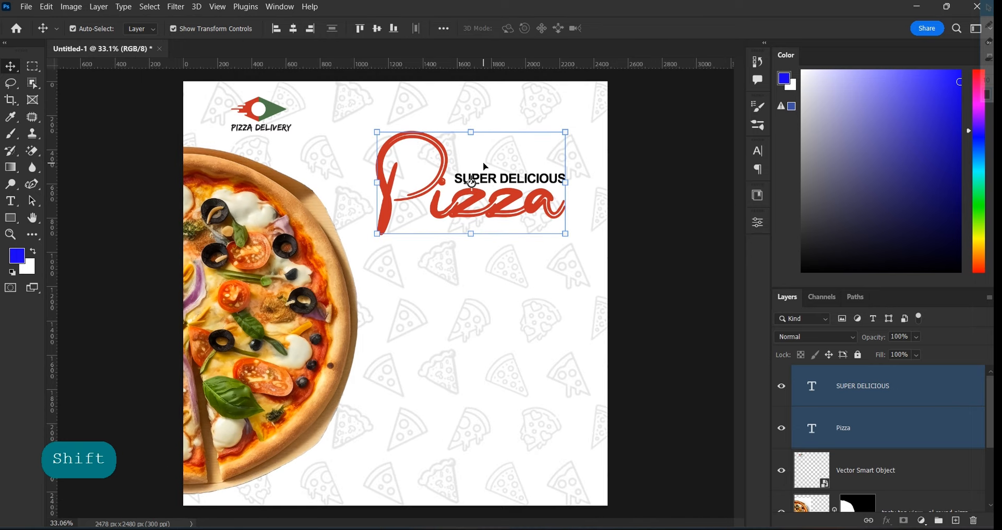
drag(515, 196, 539, 199)
Alt-drag a copy of the SUPER DELICIOUS tagline down below the Pizza title
click(636, 201)
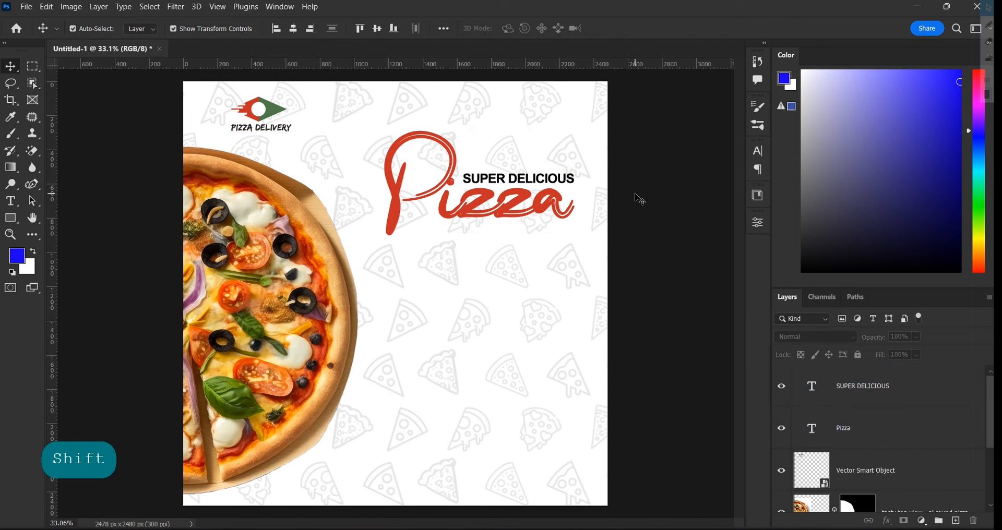
click(571, 182)
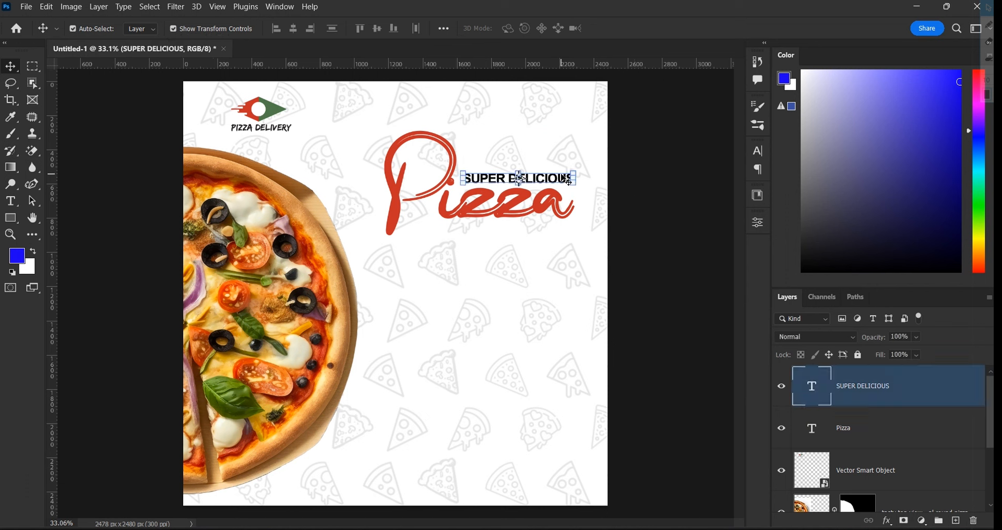
drag(562, 175, 487, 265)
Retype the duplicated tagline as 'DELIVERY' and spell-check it
double_click(487, 263)
text(DE)
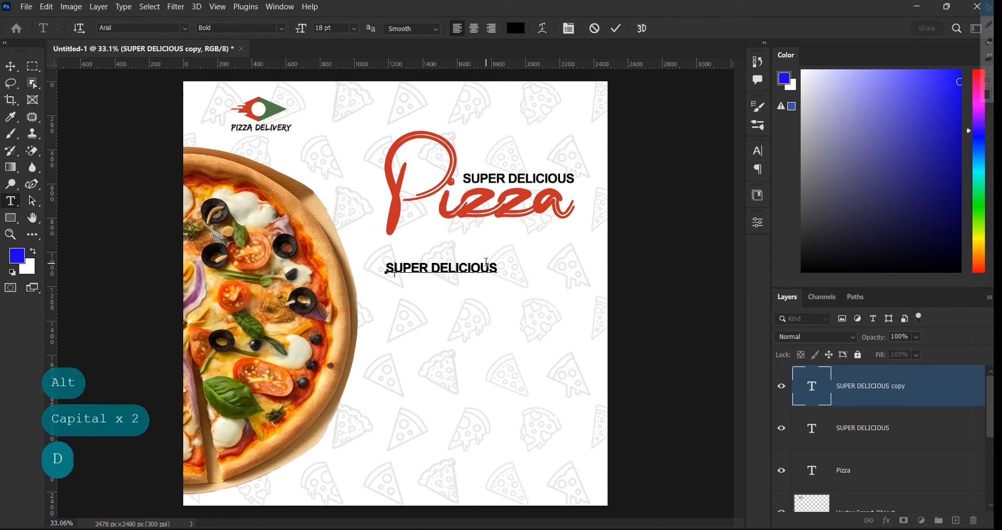
text(LIVERY)
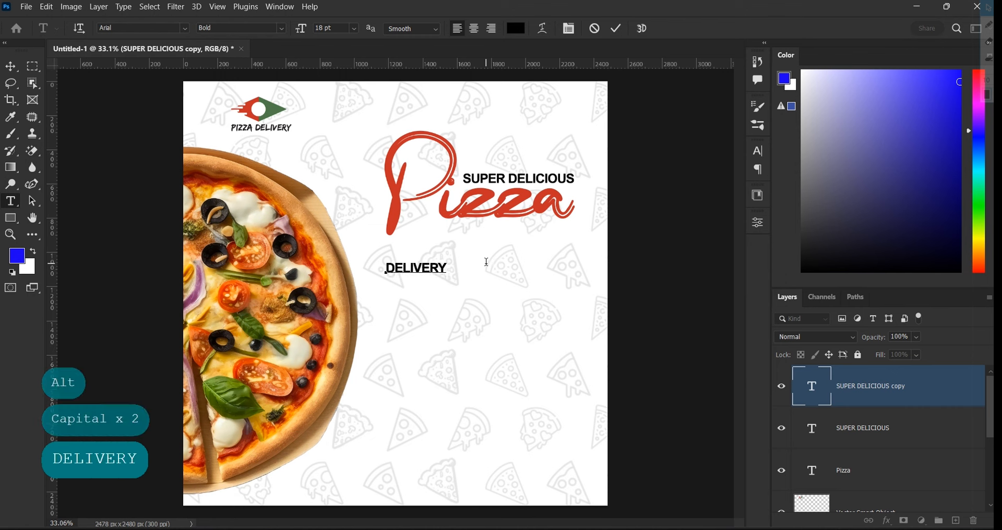
key(ctrl+a)
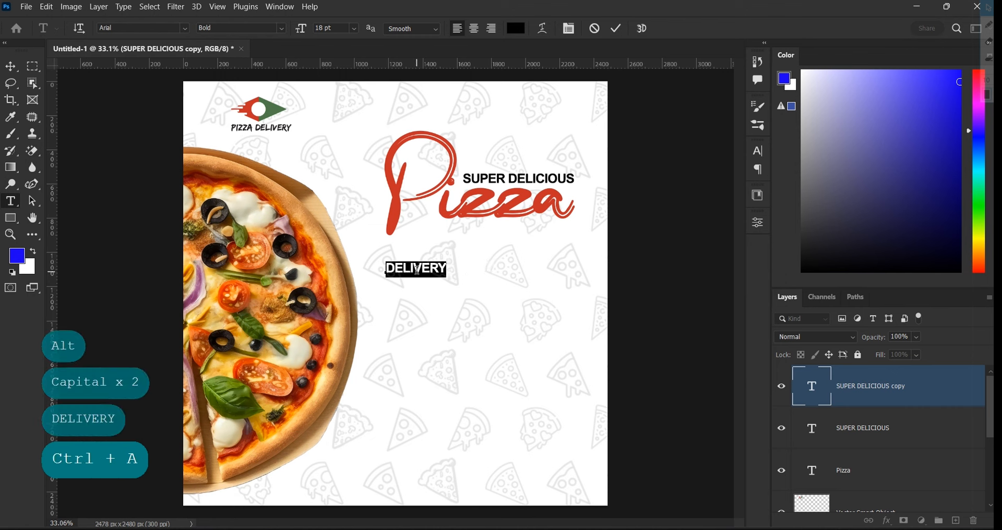
right_click(417, 270)
click(466, 378)
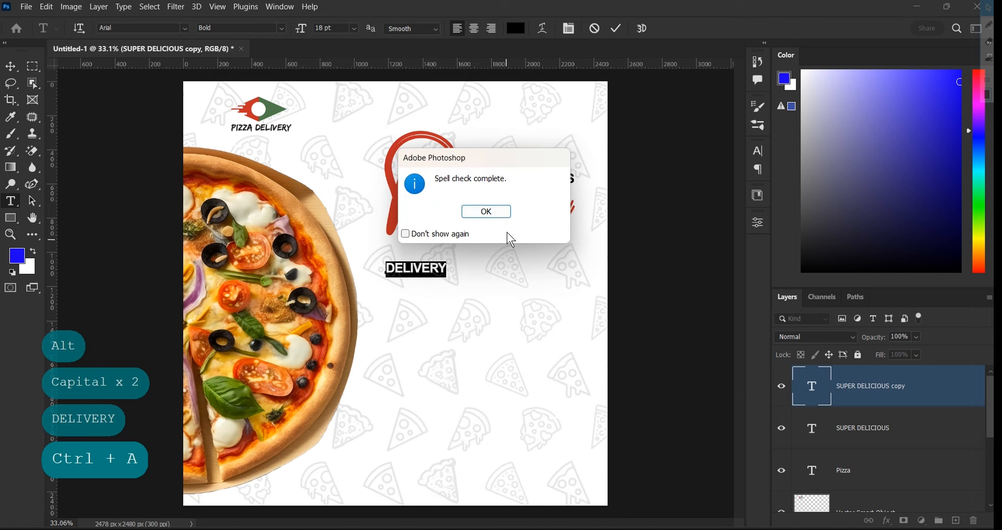
click(492, 212)
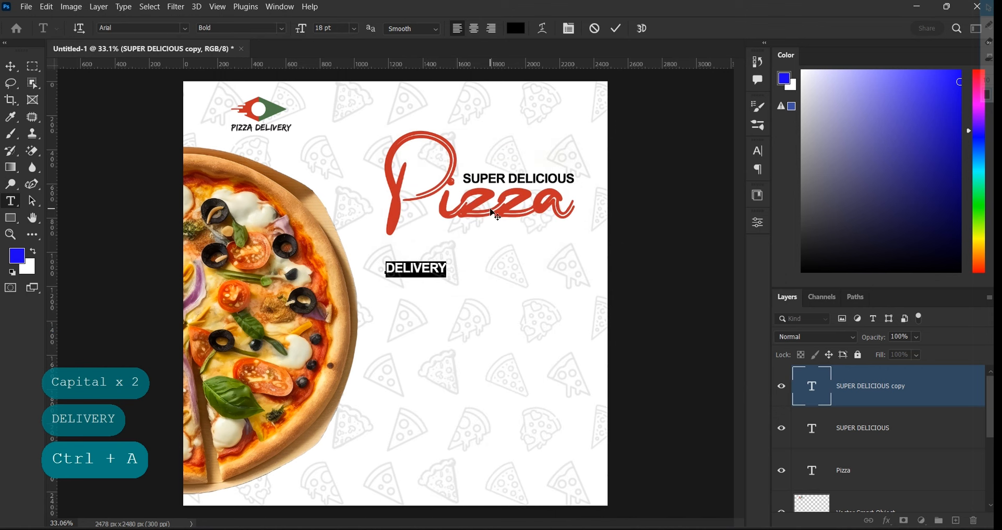
Set DELIVERY to Arial Regular at 26 pt and commit the edit
drag(298, 31, 307, 28)
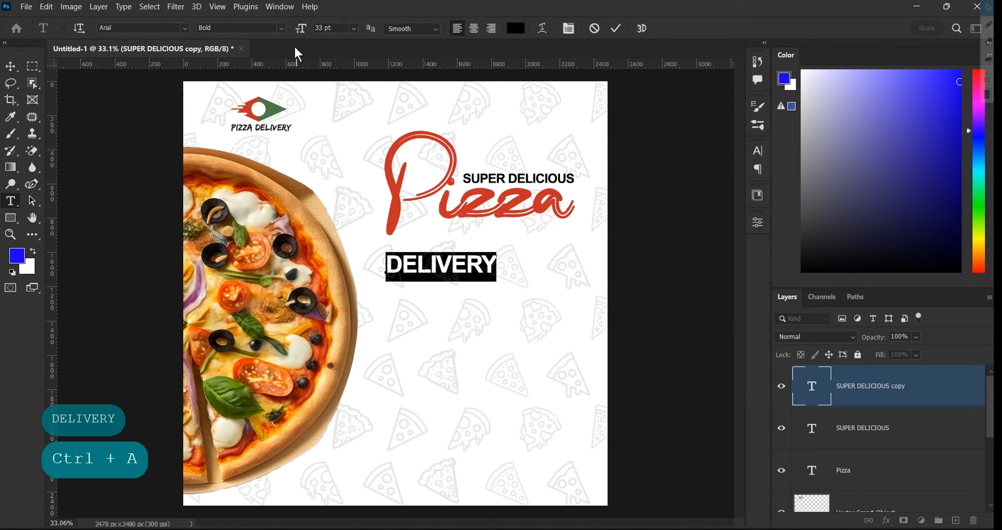
click(281, 29)
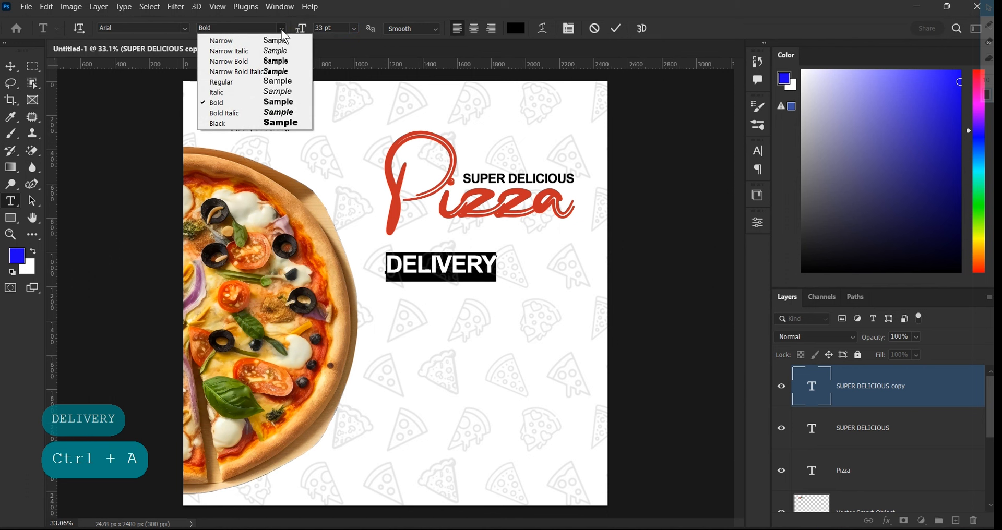
click(234, 83)
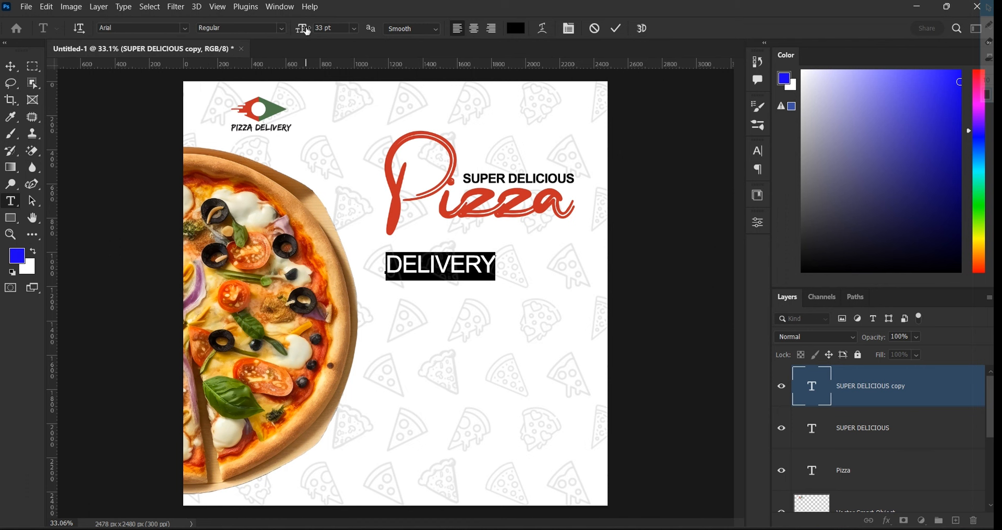
drag(308, 31, 302, 28)
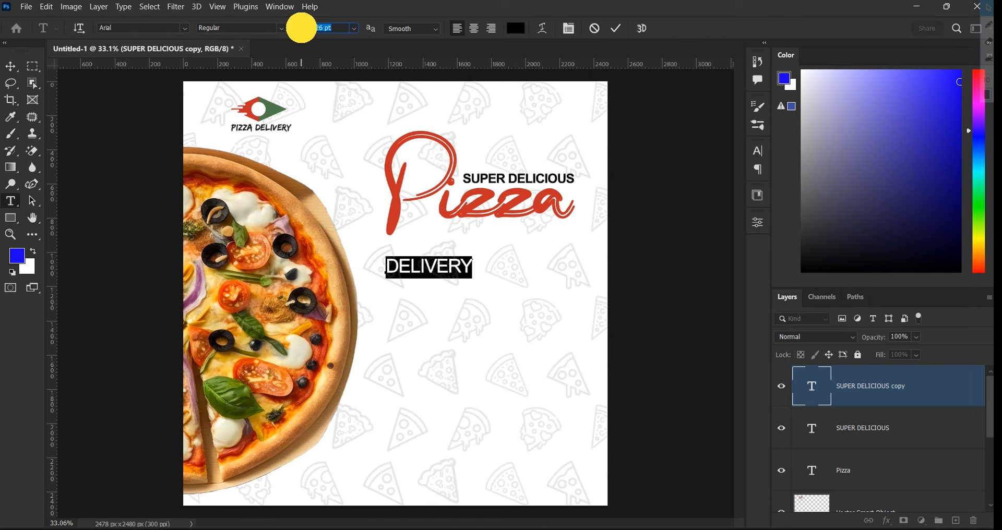
click(616, 27)
Duplicate DELIVERY just below itself and set the copy to 16 pt
key(v)
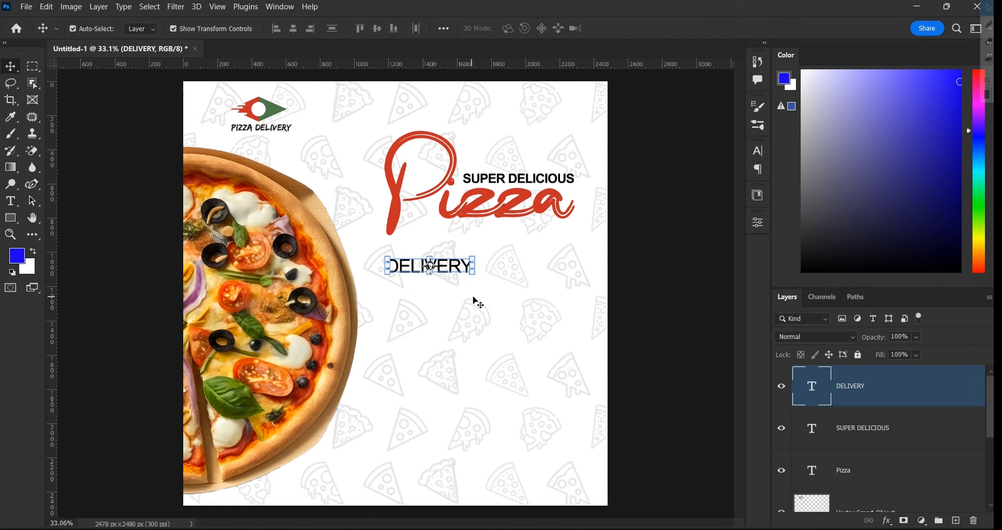
scroll(478, 300, up, 1)
click(504, 256)
click(451, 269)
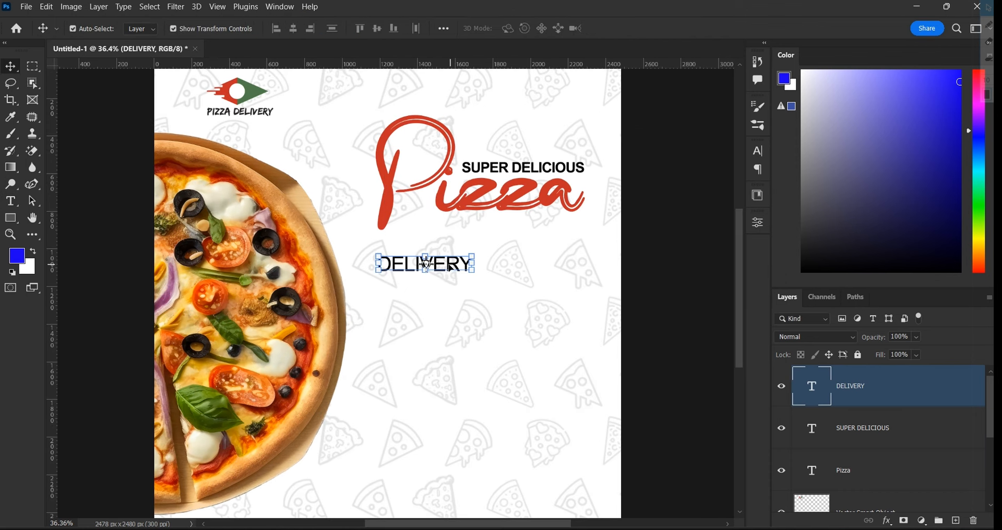
drag(450, 267, 451, 285)
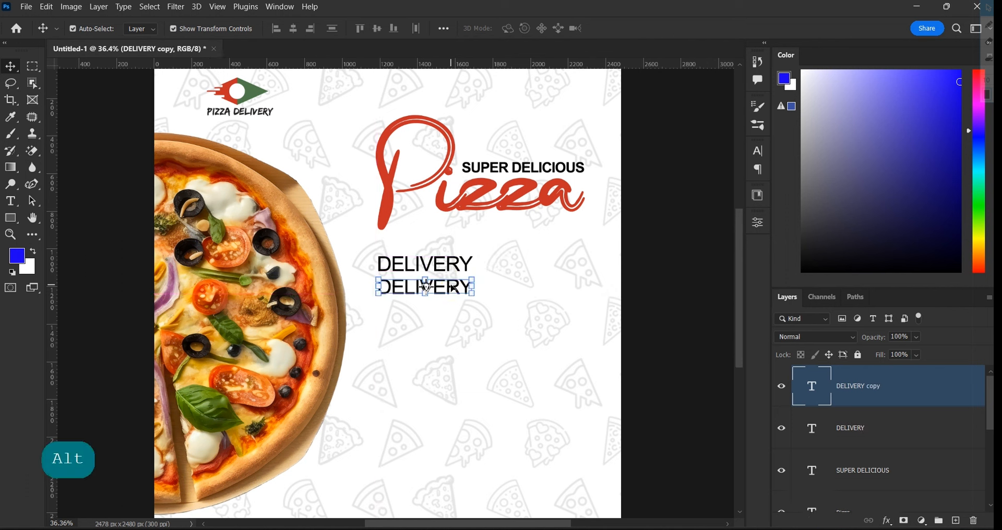
double_click(450, 285)
click(355, 27)
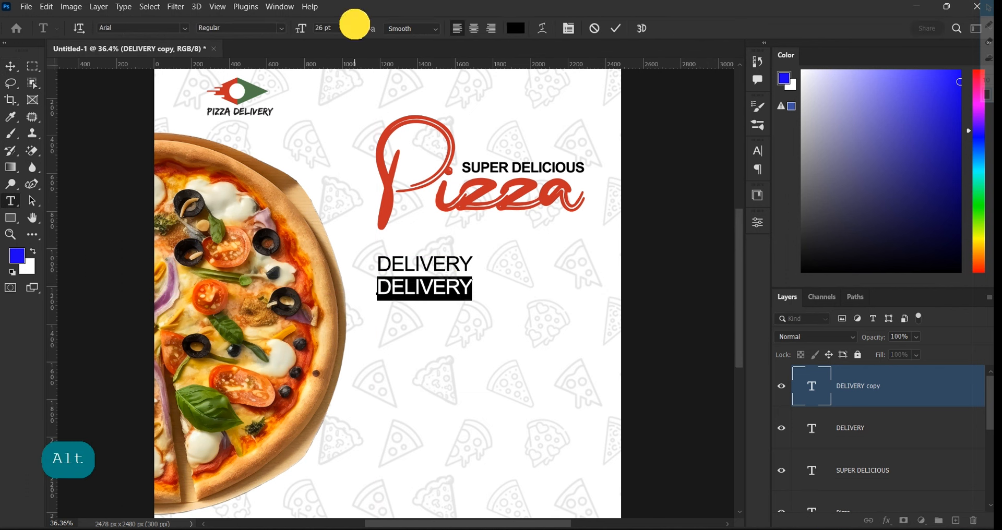
click(340, 116)
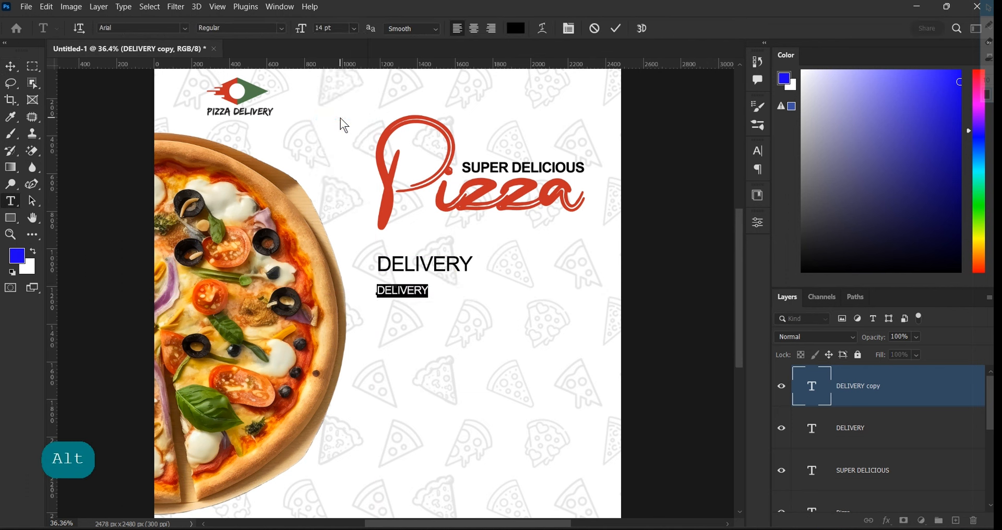
click(355, 27)
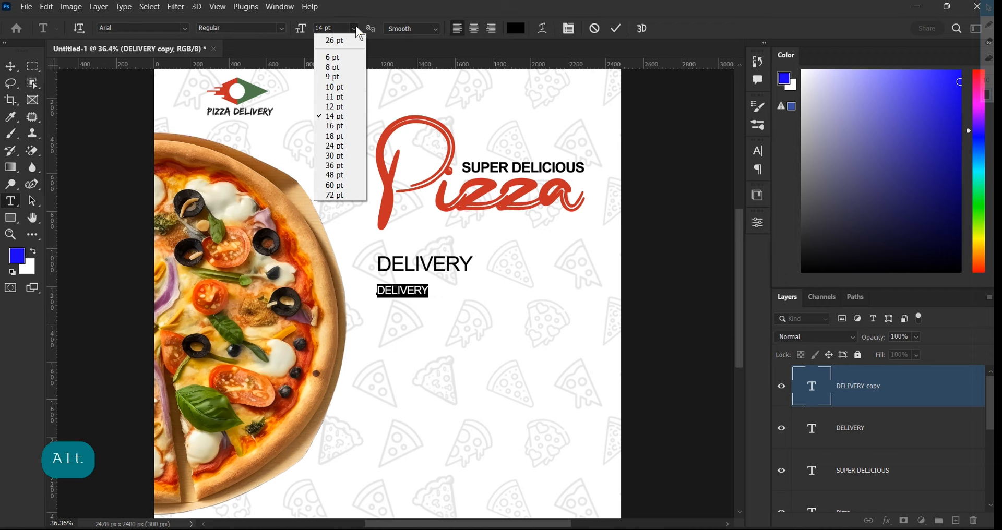
click(340, 126)
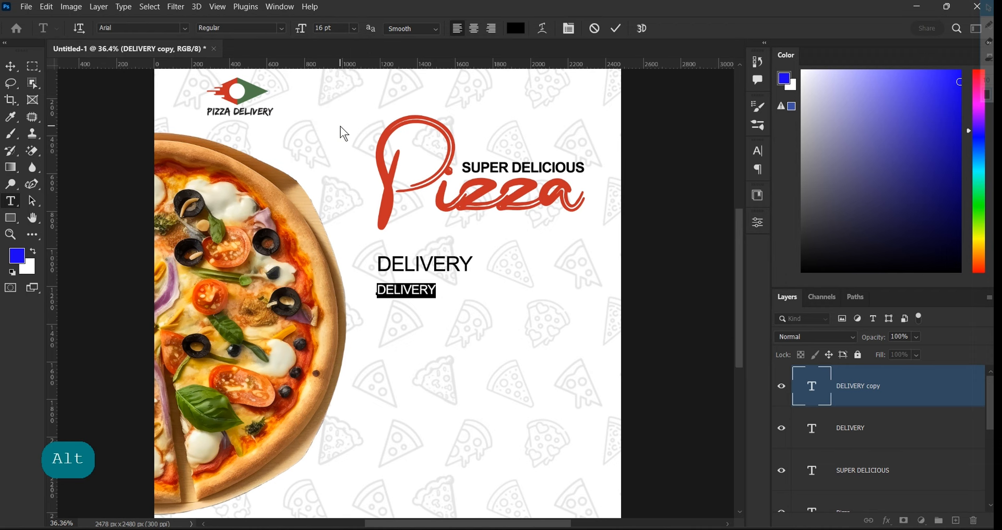
scroll(435, 287, up, 1)
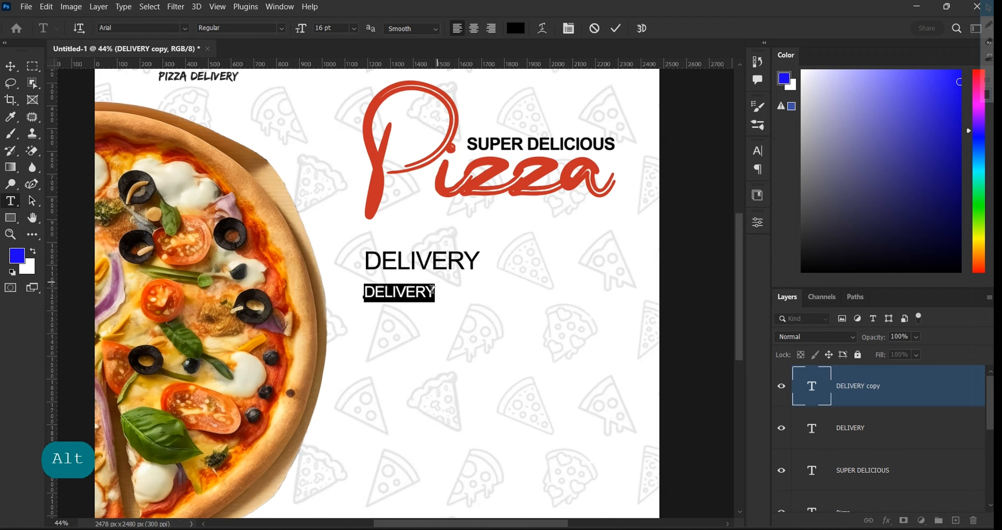
click(615, 30)
key(v)
Change the large DELIVERY heading's font style to Bold
click(553, 275)
click(424, 260)
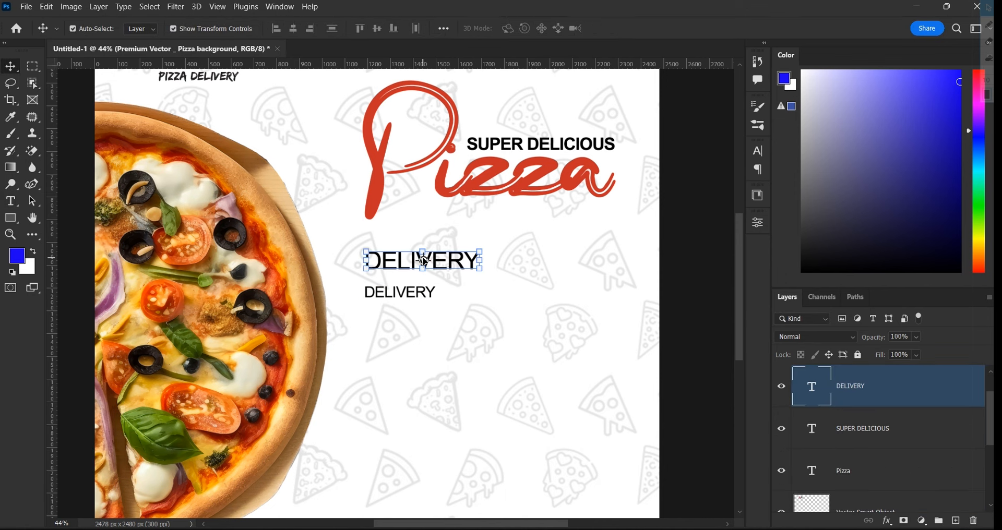
double_click(455, 264)
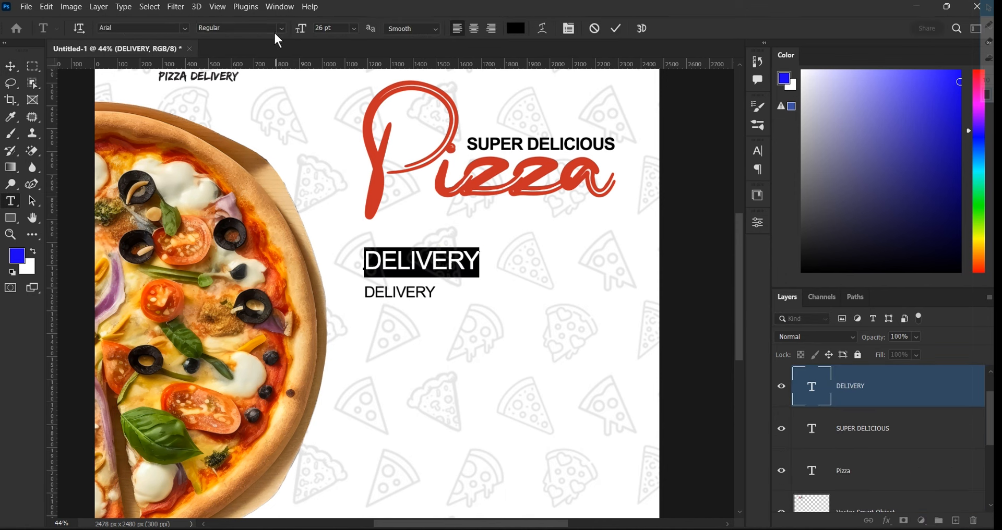
click(282, 30)
click(245, 96)
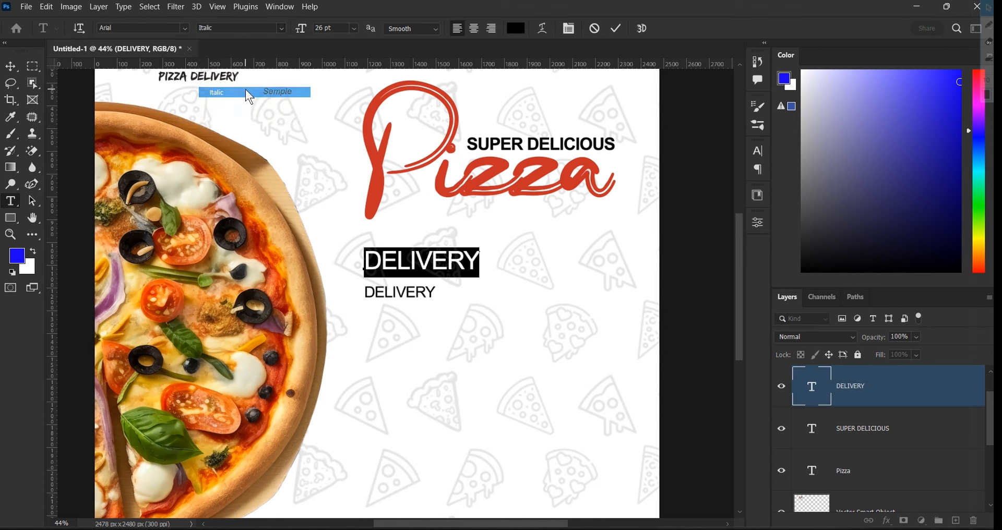
click(284, 30)
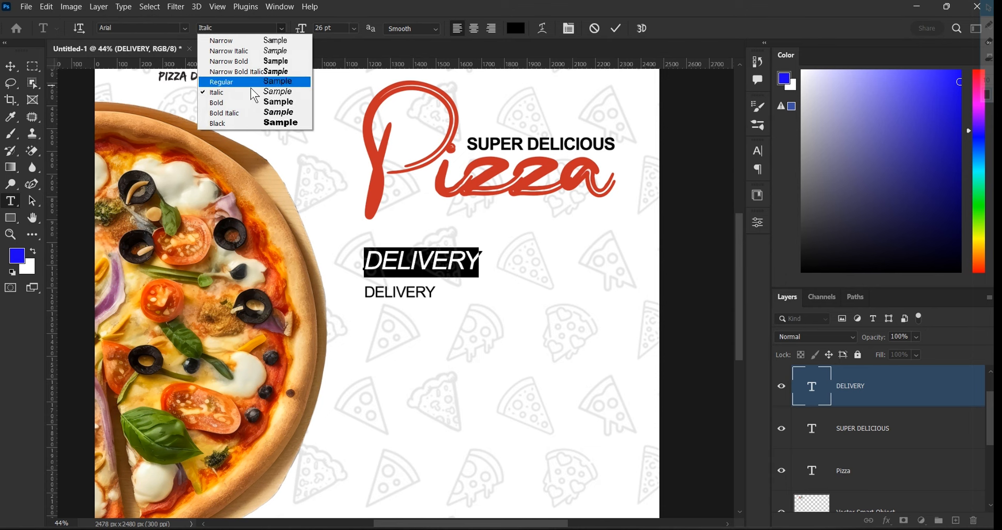
click(243, 102)
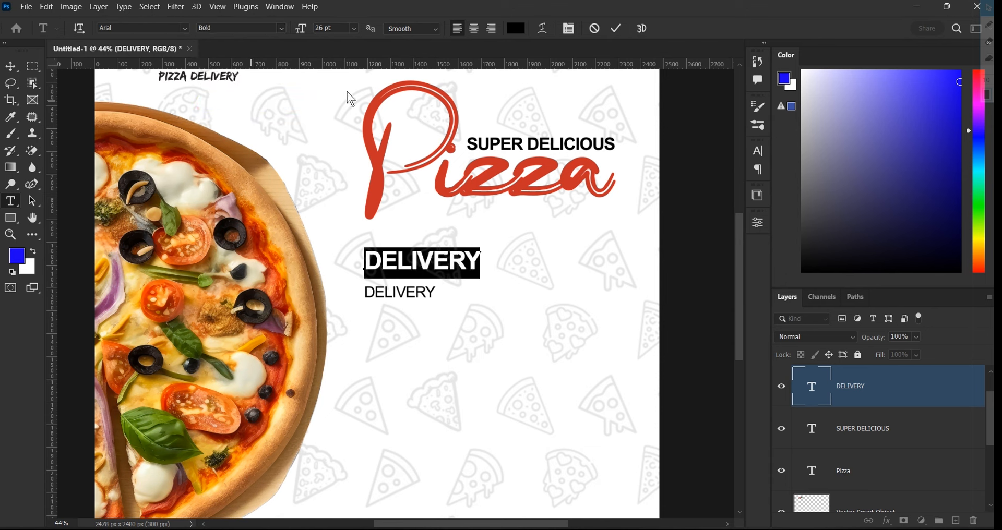
click(616, 30)
key(v)
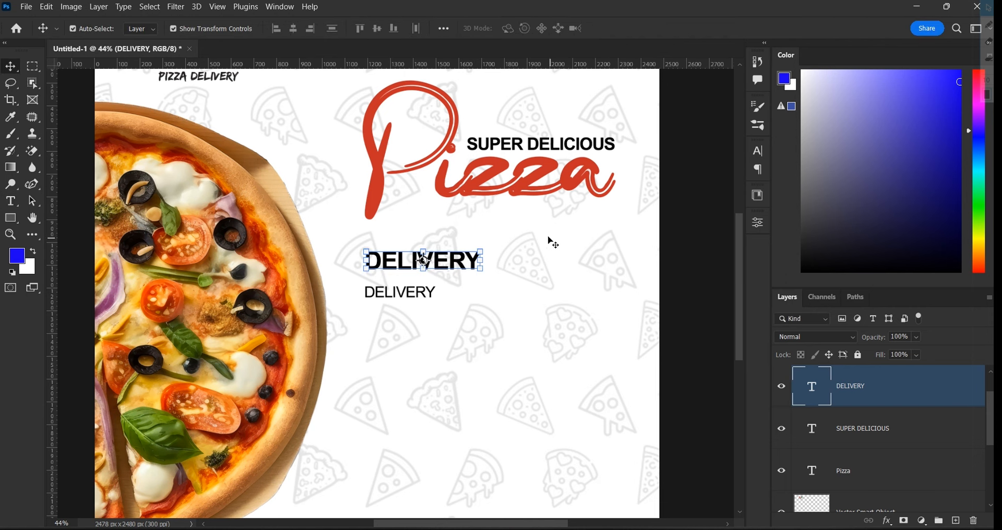
Edit the small DELIVERY line and copy the pizza delivery paragraph from Word
click(493, 300)
scroll(493, 291, down, 2)
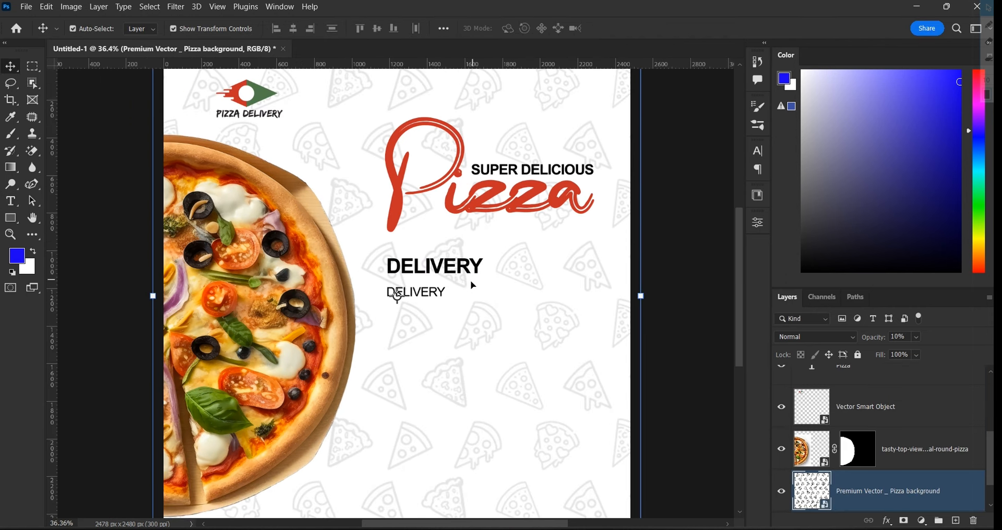
click(425, 291)
double_click(416, 291)
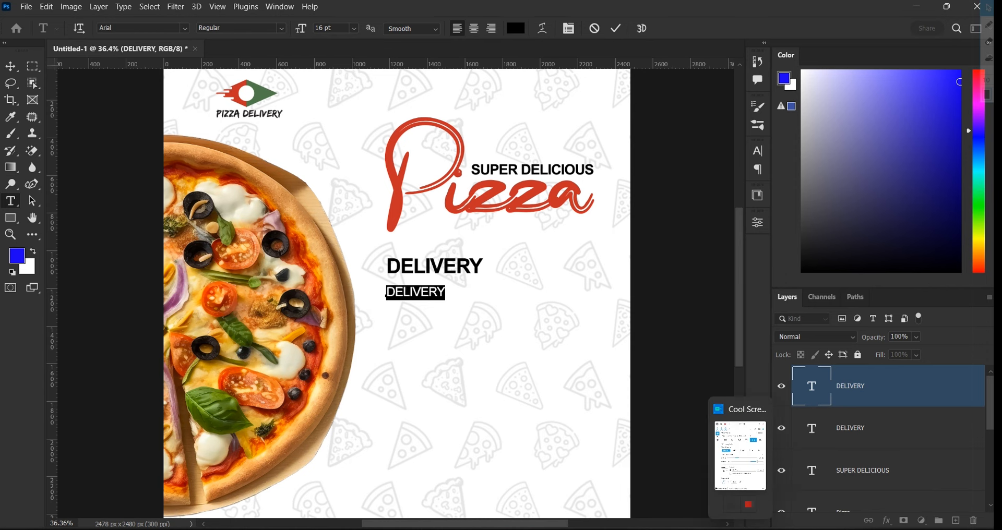
click(728, 475)
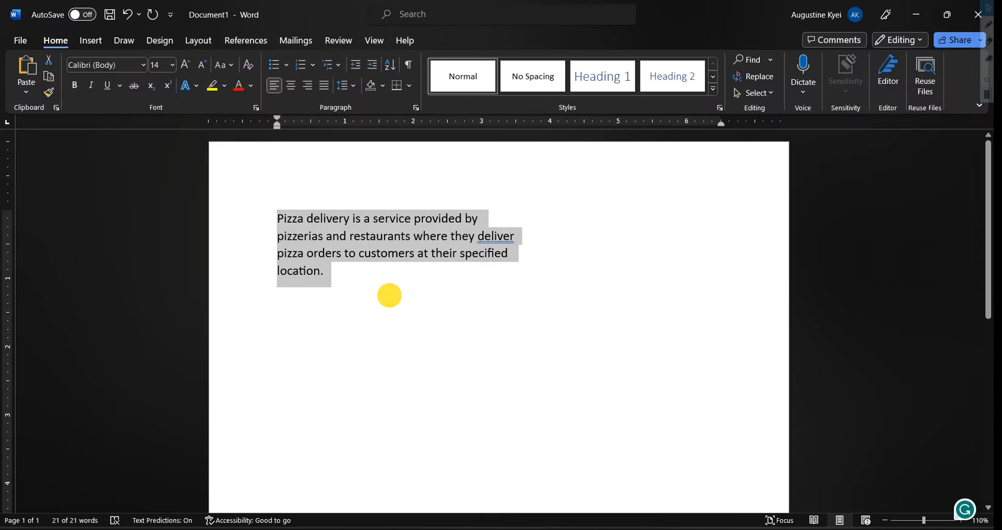
click(390, 293)
double_click(232, 211)
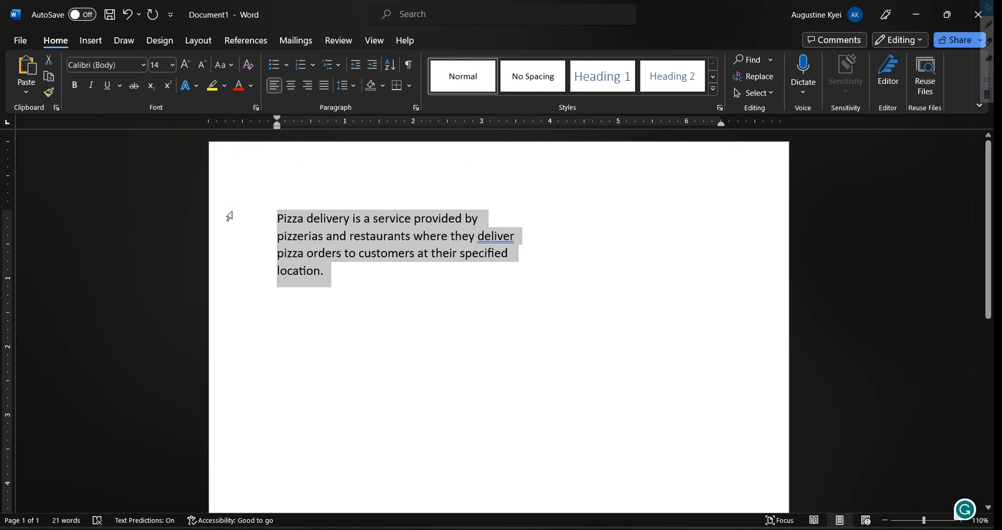
key(ctrl+c)
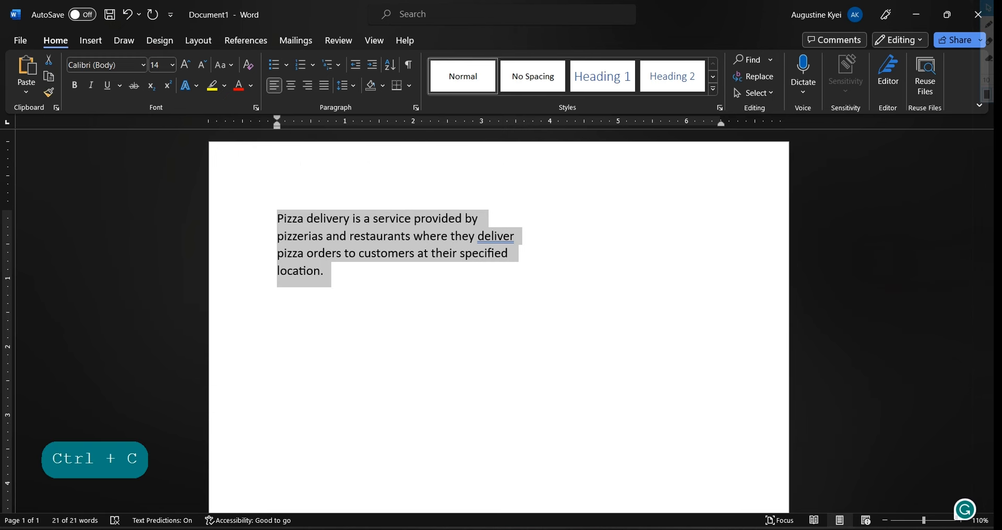
key(alt+Tab)
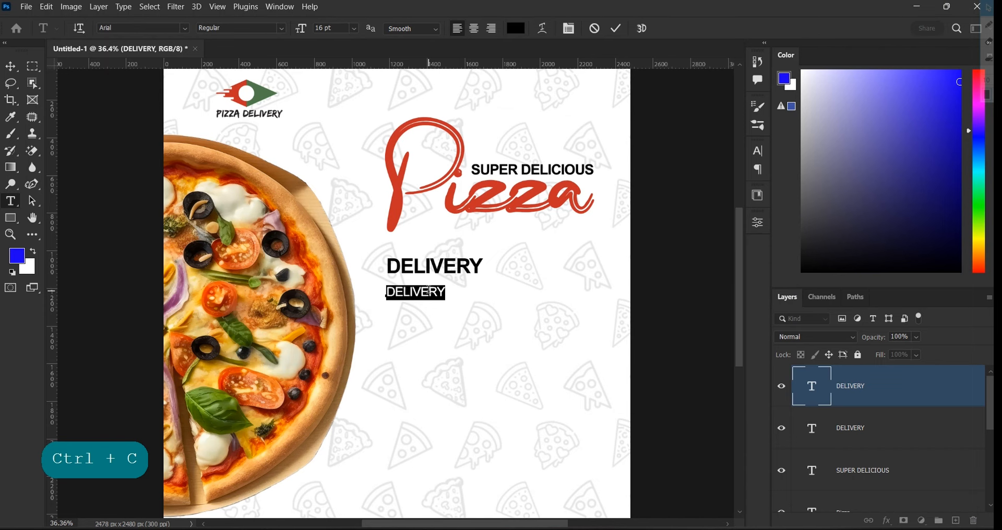
Paste the delivery paragraph over the small DELIVERY line, delete the extra space before 'pizzerias', and commit
key(ctrl+v)
scroll(464, 313, up, 4)
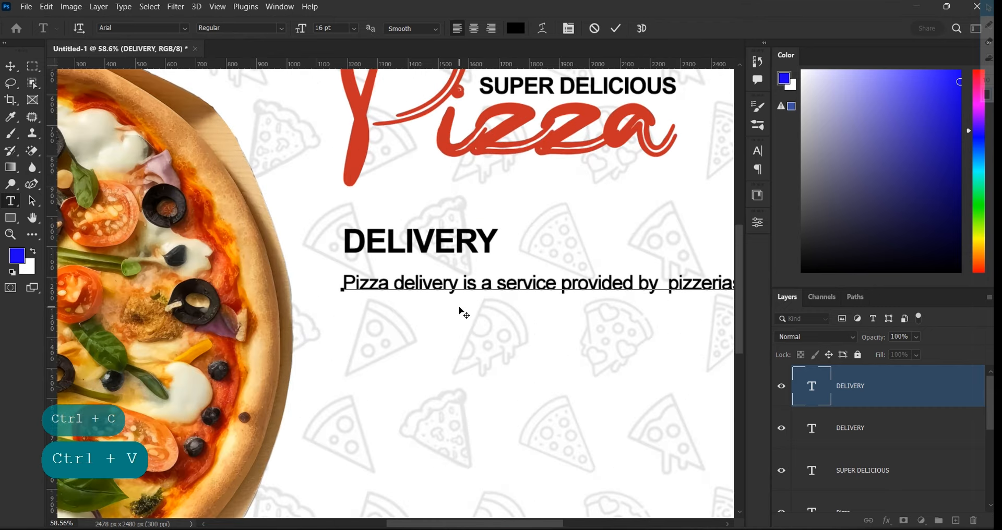
scroll(672, 282, down, 3)
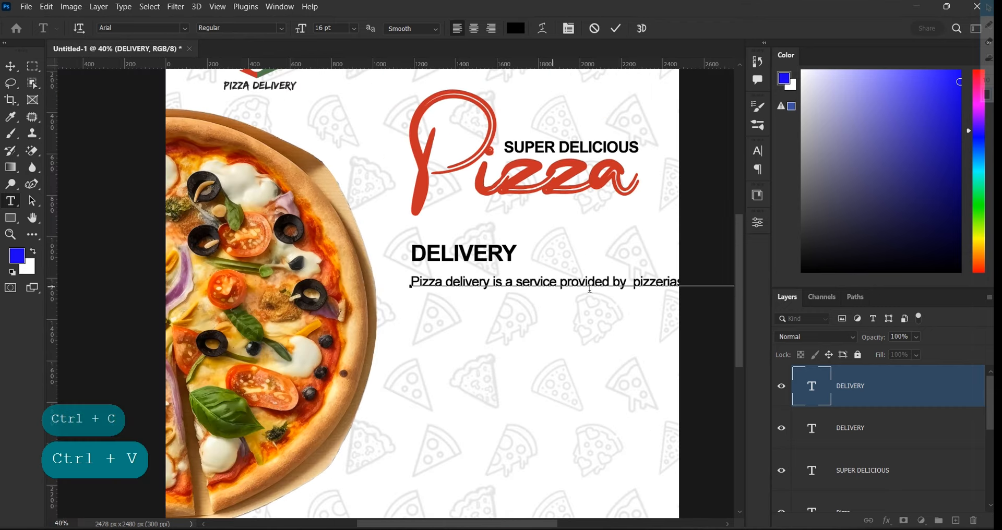
scroll(700, 297, up, 4)
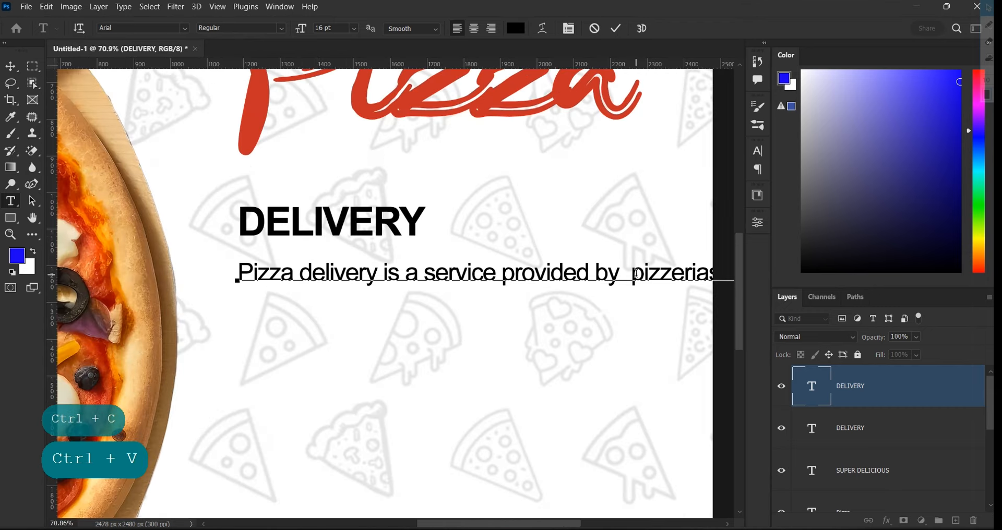
key(BackSpace)
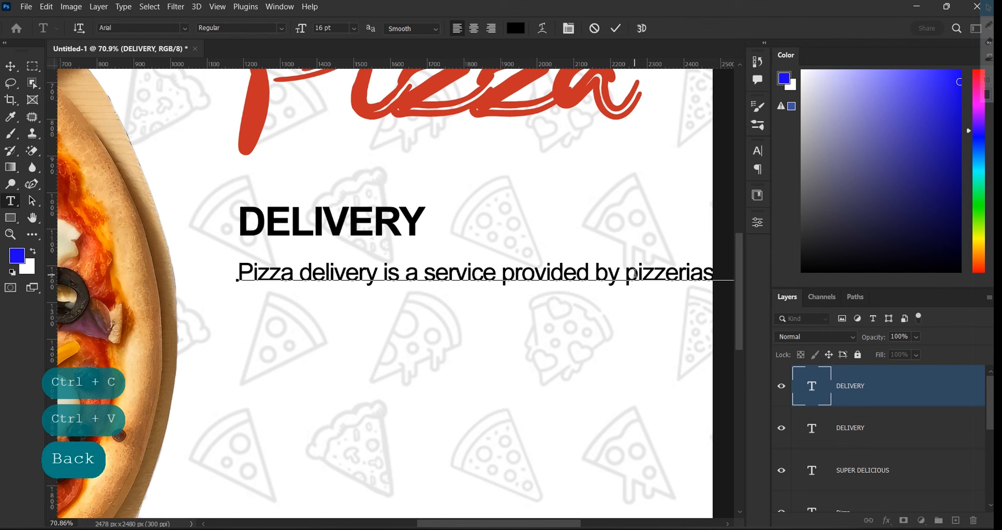
scroll(601, 260, down, 2)
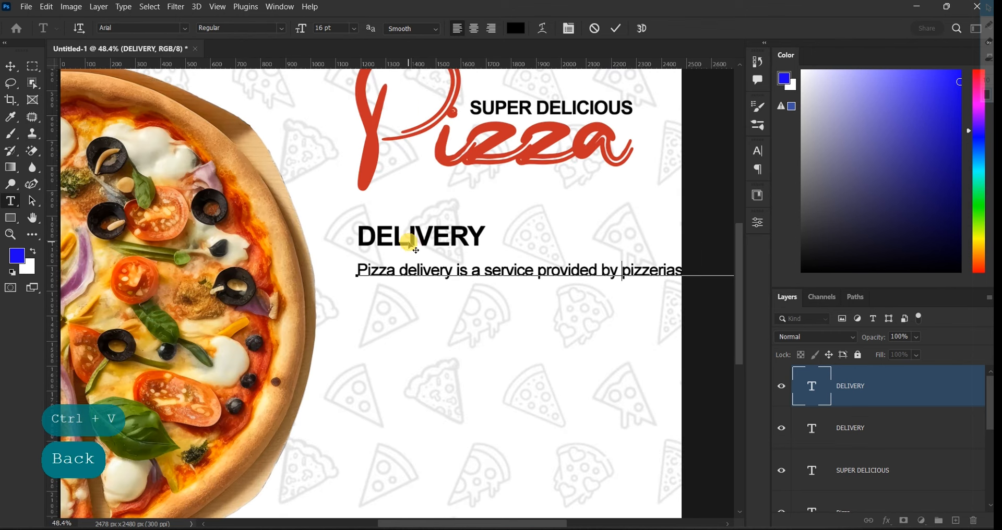
click(616, 28)
key(v)
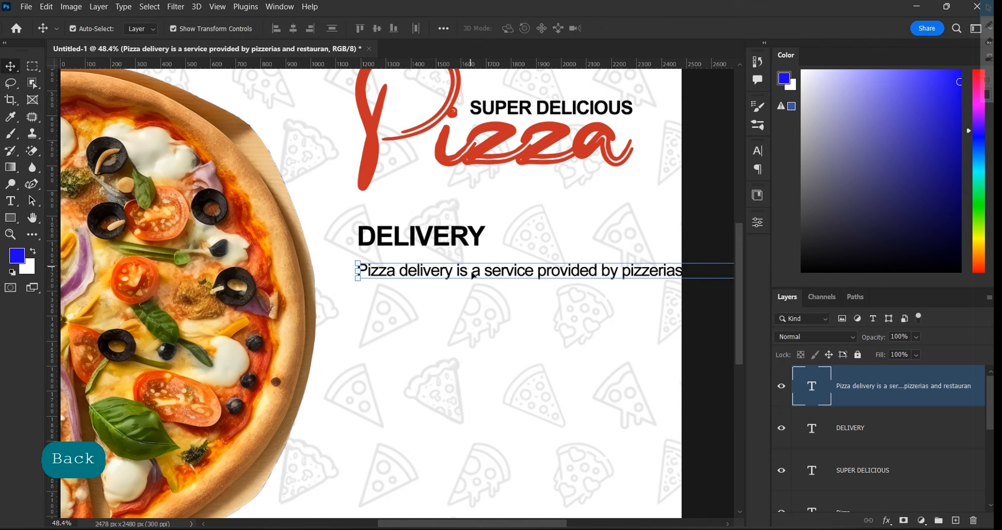
Nudge the DELIVERY heading and paragraph two steps left together
shift+click(466, 243)
key(Left)
key(Left)
key(Left)
key(Left)
key(Left)
key(Left)
key(Left)
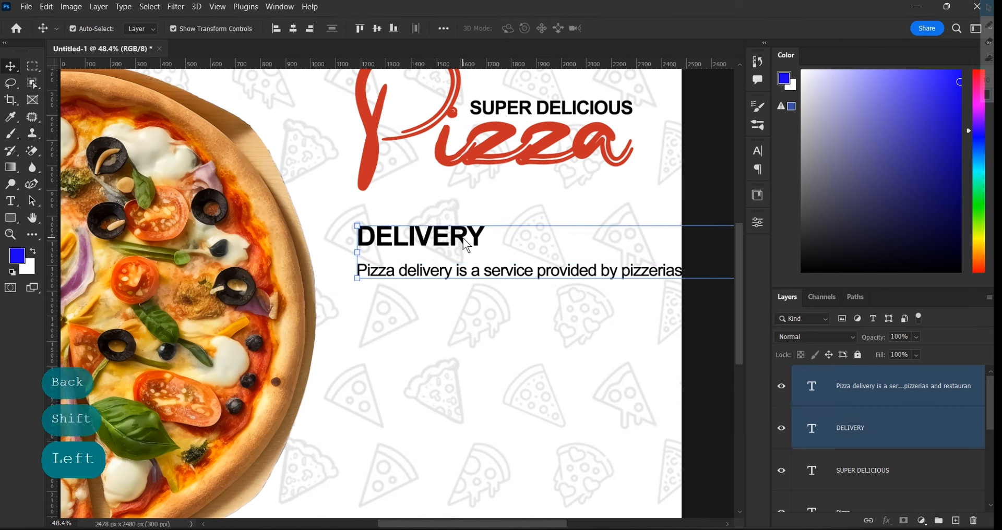
key(Left)
key(Left)
key(Left)
key(Left)
key(Left)
key(Left)
key(Left)
key(Left)
key(Left)
key(Left)
key(Left)
key(Left)
key(Left)
key(Left)
key(Left)
key(Left)
key(Left)
key(Left)
key(Left)
key(Left)
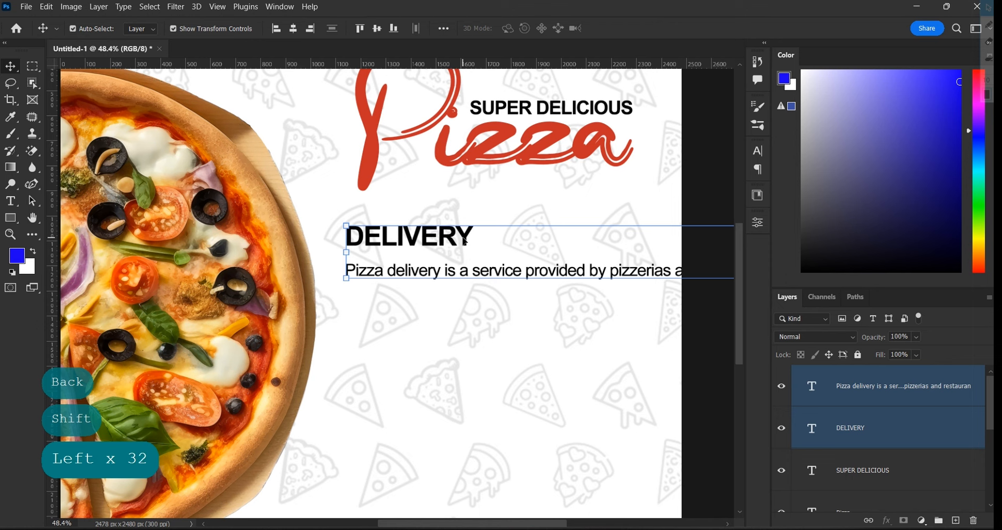
Nudge the pair back right one step, then break the sentence after 'pizzerias' and 'orders'
key(Right)
key(Right)
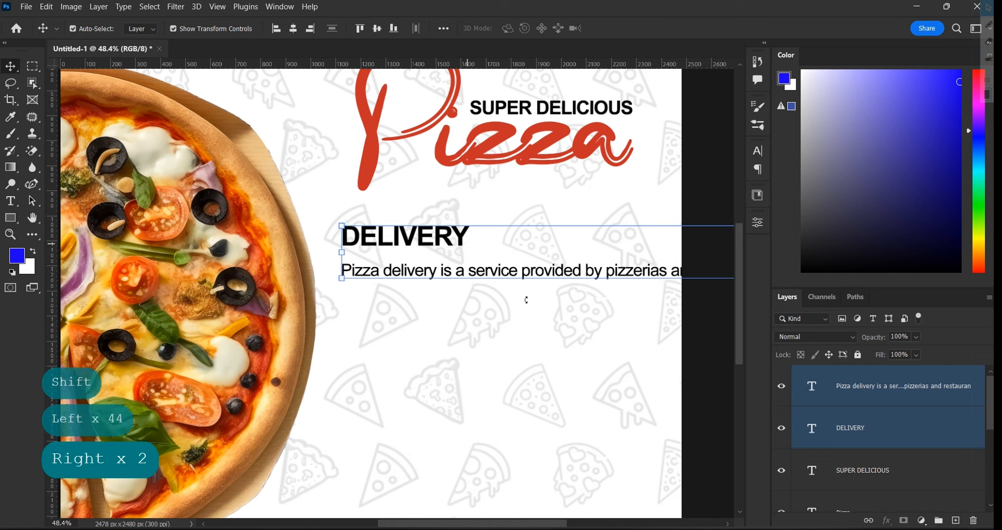
click(711, 335)
double_click(672, 277)
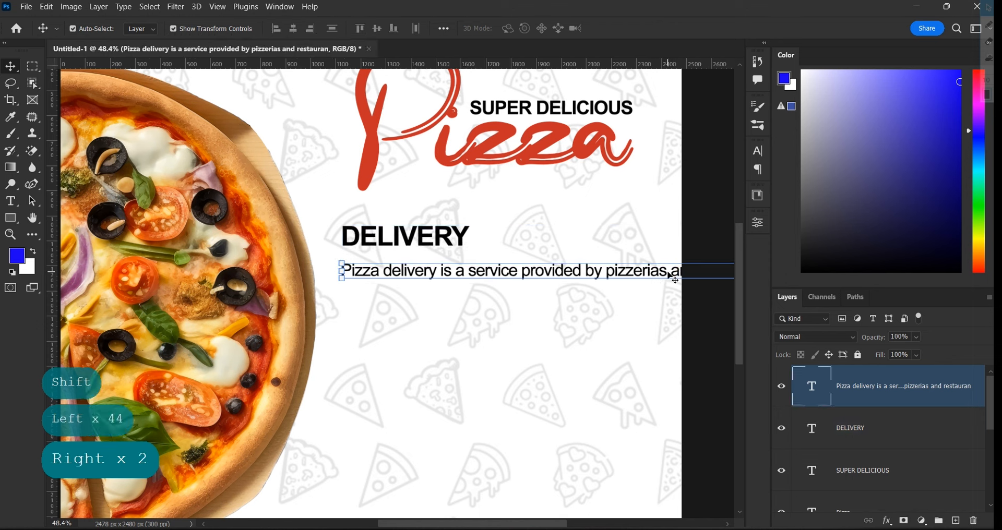
click(670, 270)
key(Return)
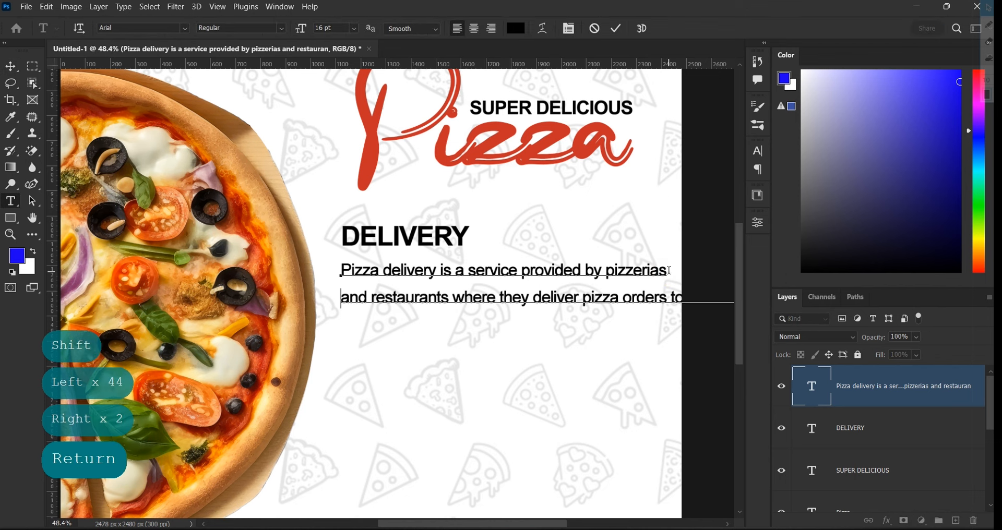
click(668, 298)
key(Return)
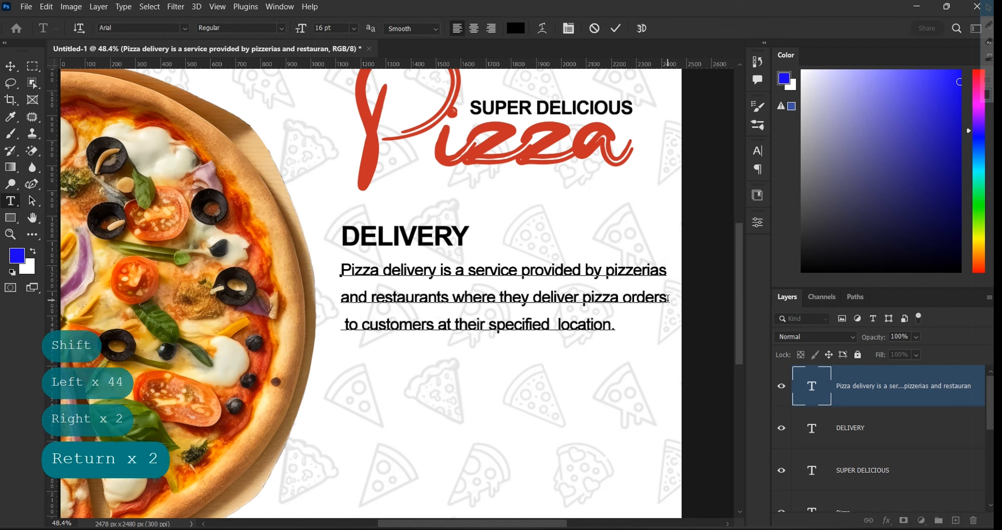
Reduce the paragraph's leading from 26 pt to 17 pt and commit
key(ctrl+a)
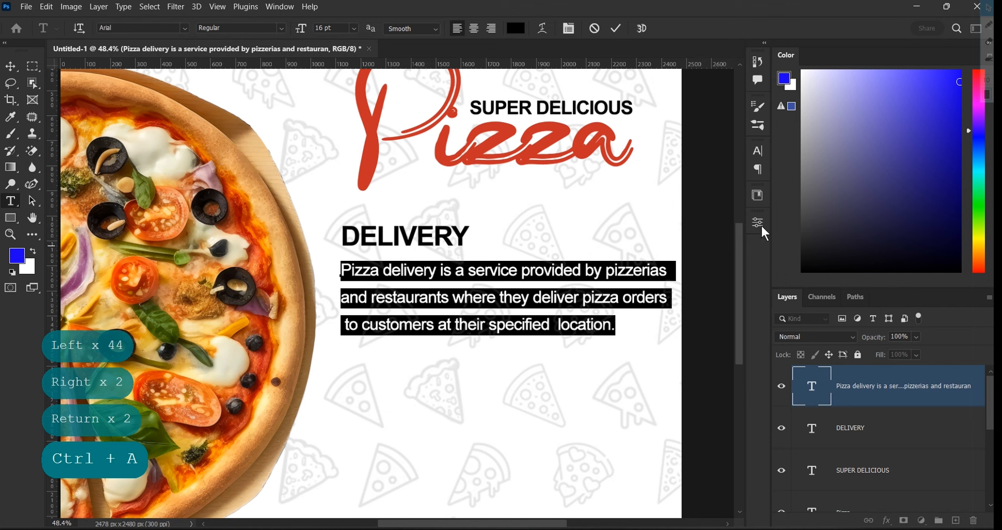
click(753, 152)
click(684, 185)
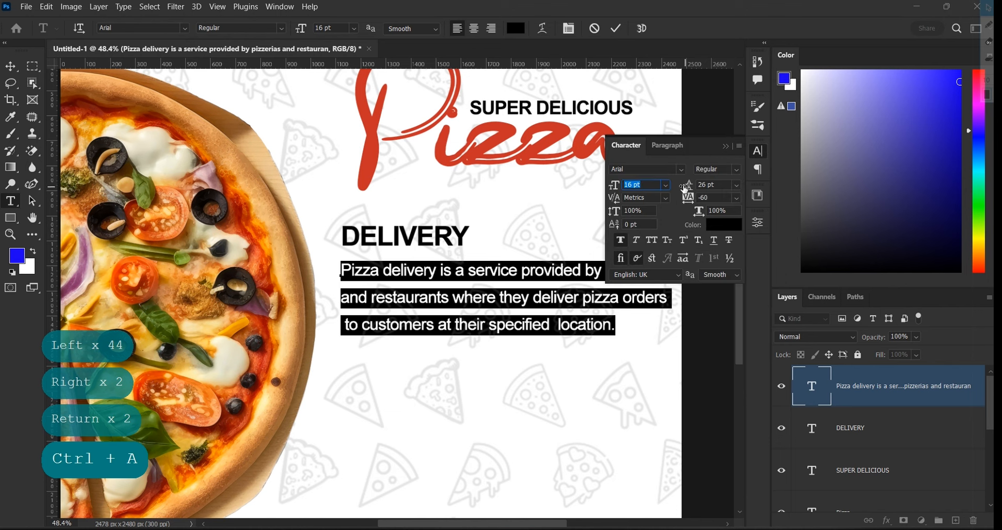
drag(684, 185, 673, 185)
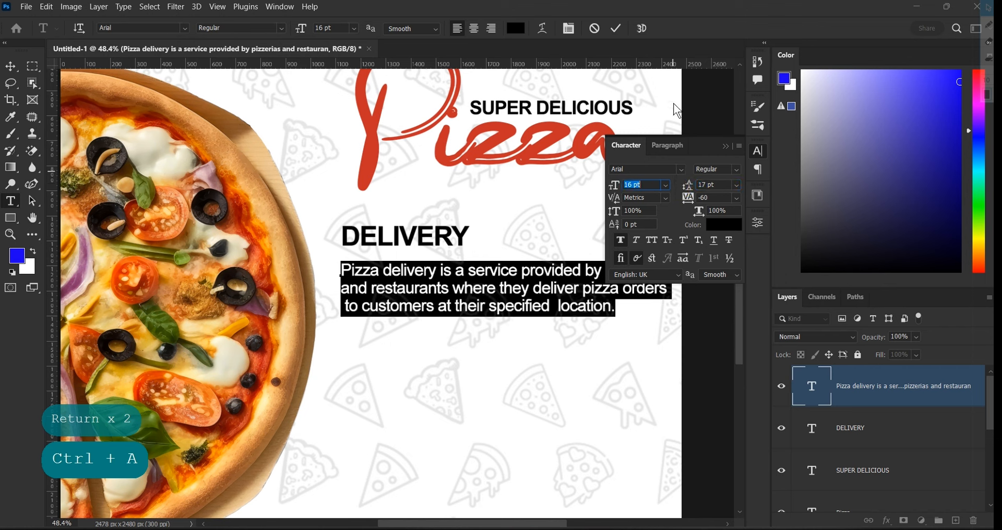
click(725, 146)
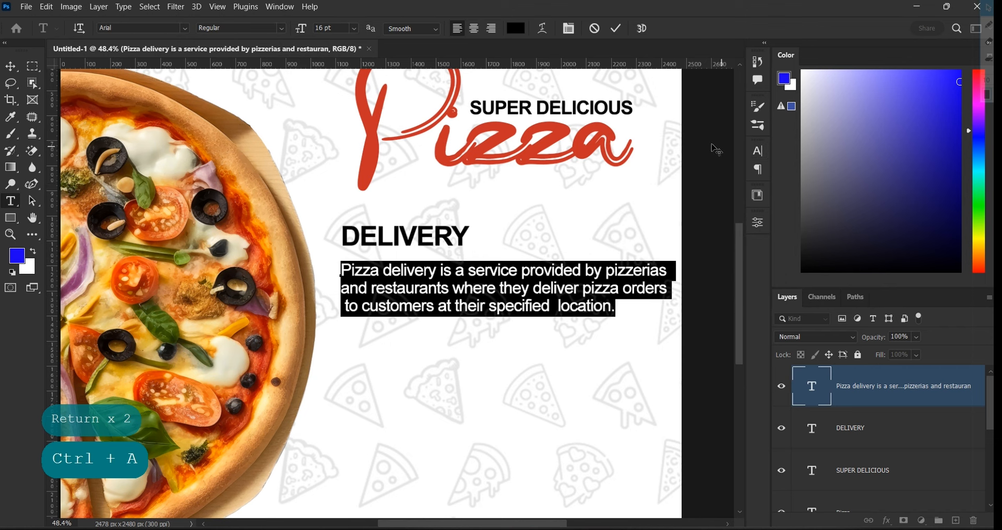
click(616, 29)
key(v)
click(481, 376)
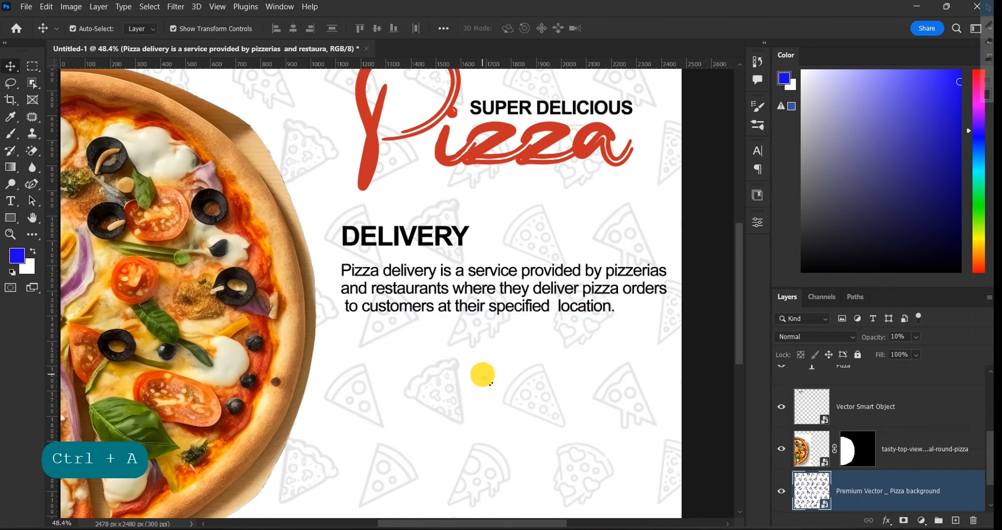
Confirm the delivery paragraph stays in the Regular font style and commit
click(497, 293)
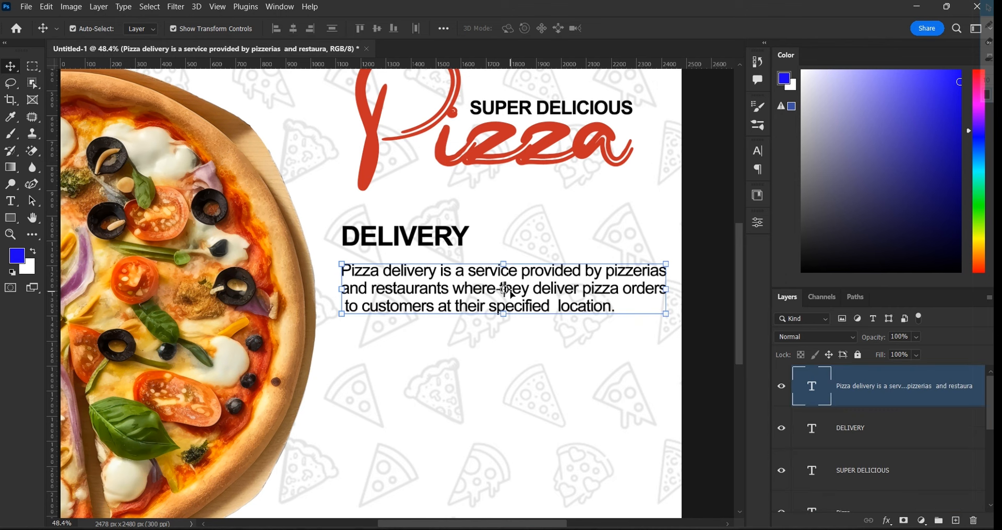
double_click(509, 293)
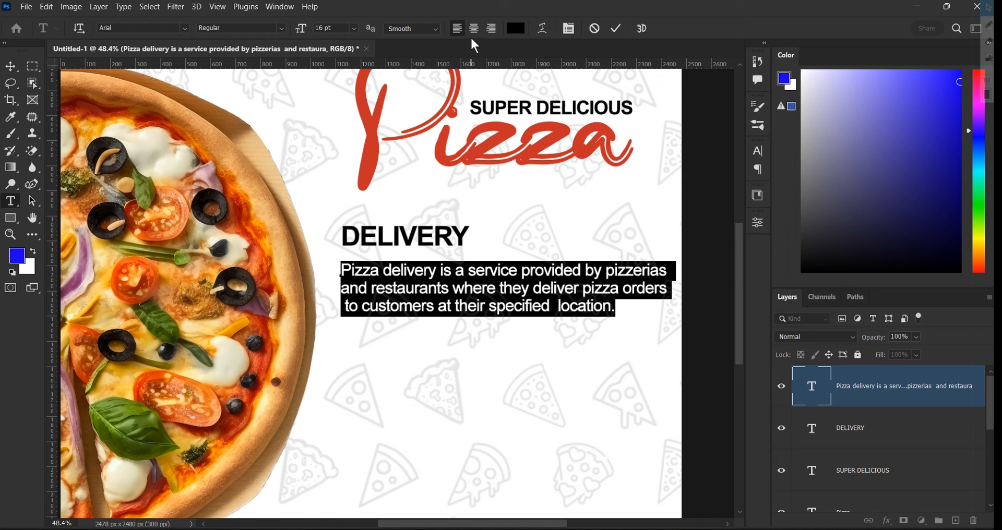
click(281, 29)
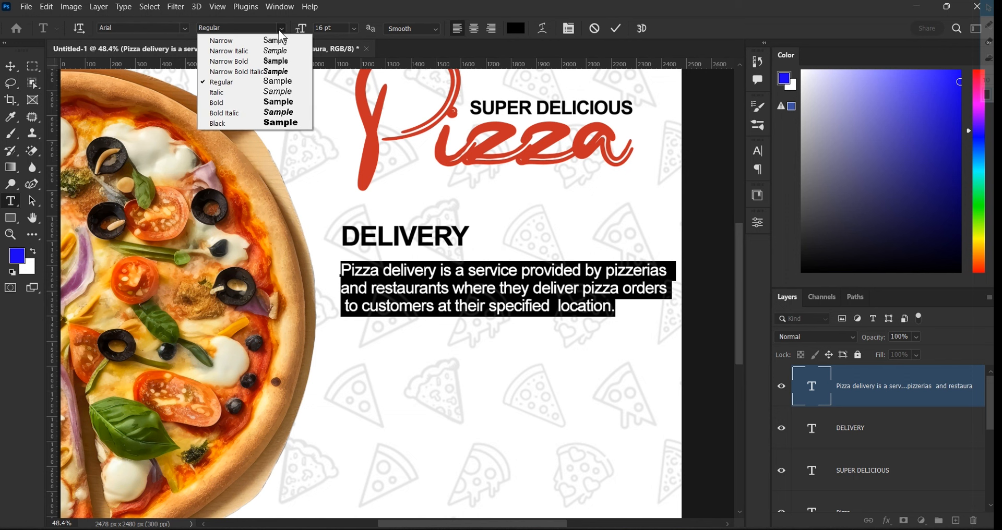
click(252, 82)
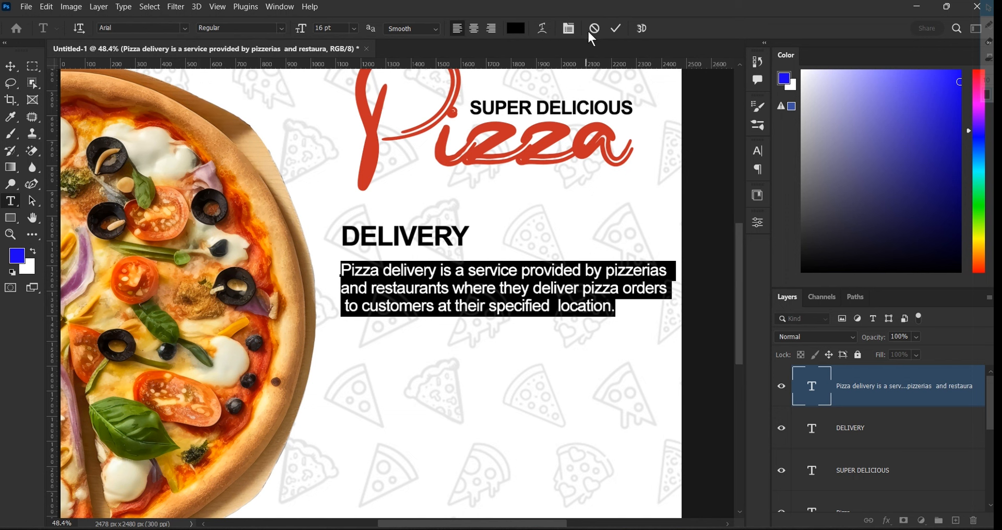
click(615, 29)
key(v)
scroll(418, 384, up, 4)
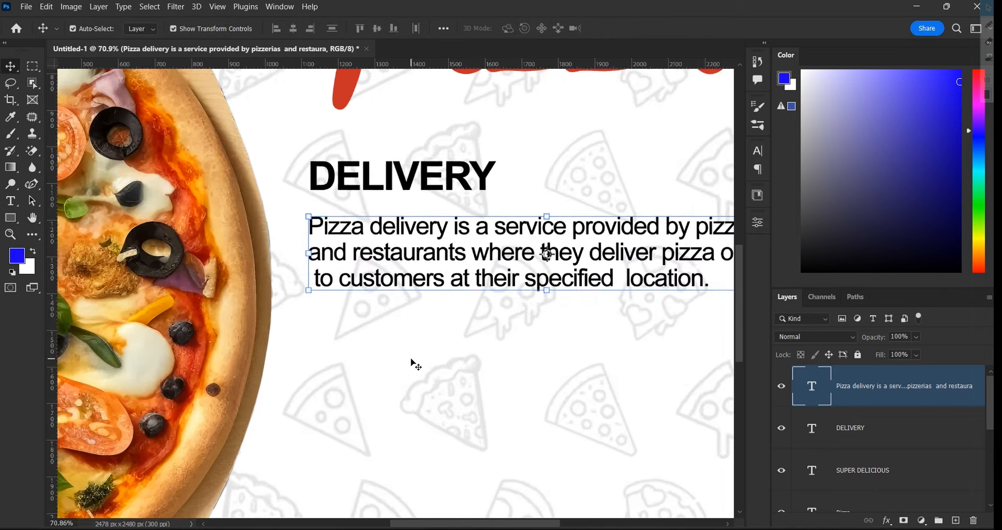
scroll(412, 360, down, 6)
scroll(416, 362, down, 1)
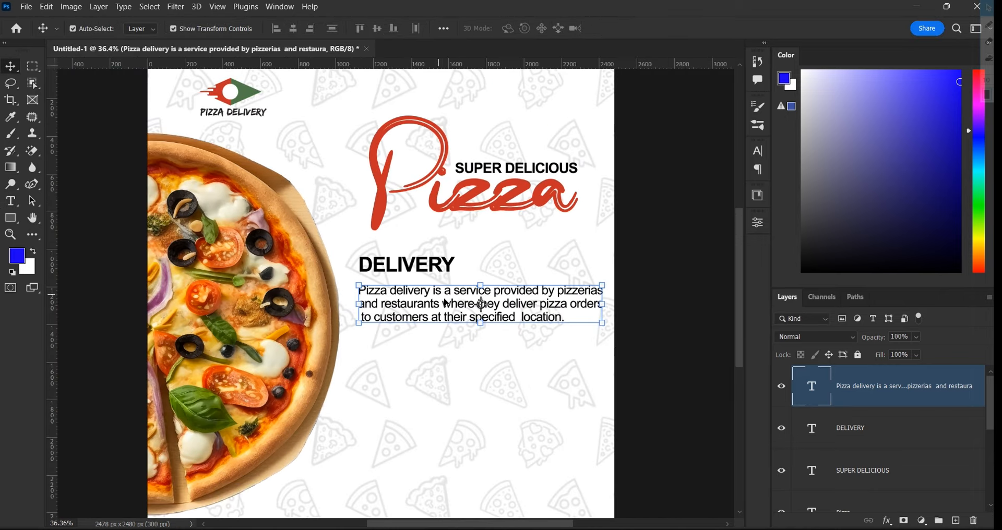
Nudge the paragraph up with arrow keys until it sits just below DELIVERY
key(Up)
key(Down)
key(Up)
key(Up)
key(Up)
key(Up)
key(Up)
key(Up)
key(Up)
key(Up)
key(Up)
key(Up)
key(Up)
key(Up)
key(Up)
key(Up)
key(Up)
key(Up)
key(Up)
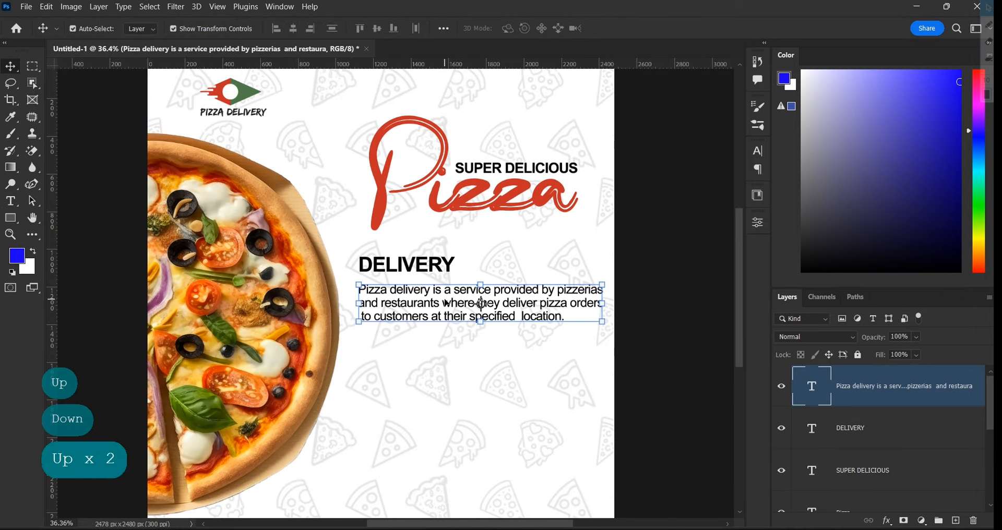
key(Up)
key(Up)
key(Up)
key(Up)
key(Down)
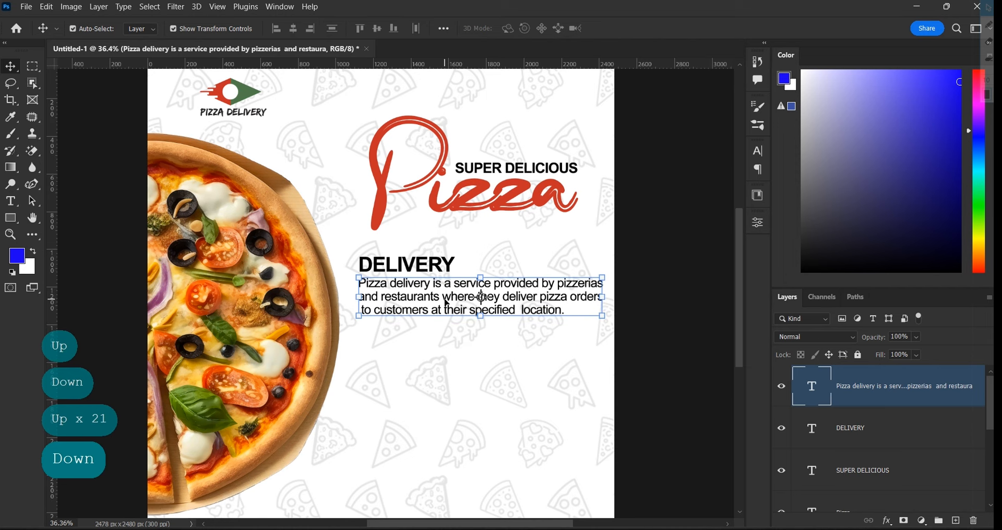
click(651, 275)
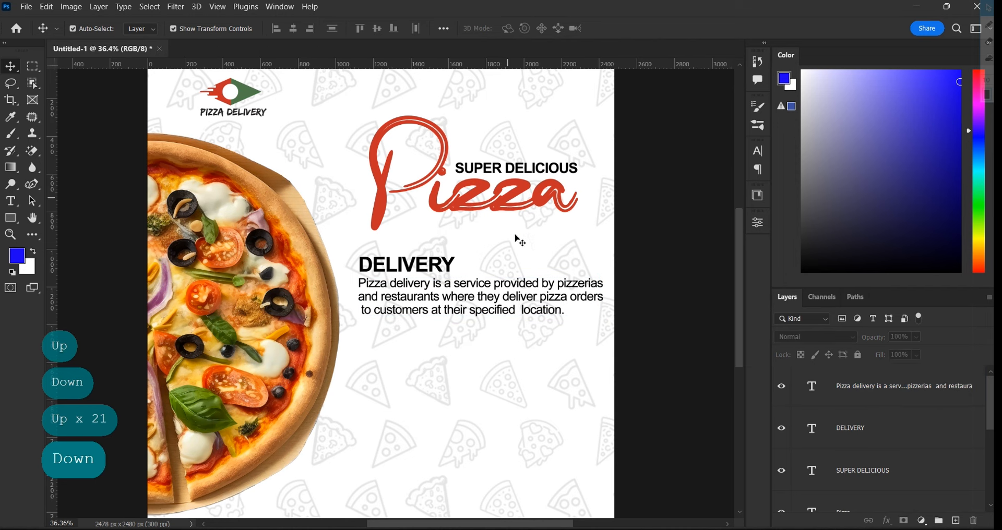
scroll(455, 343, down, 1)
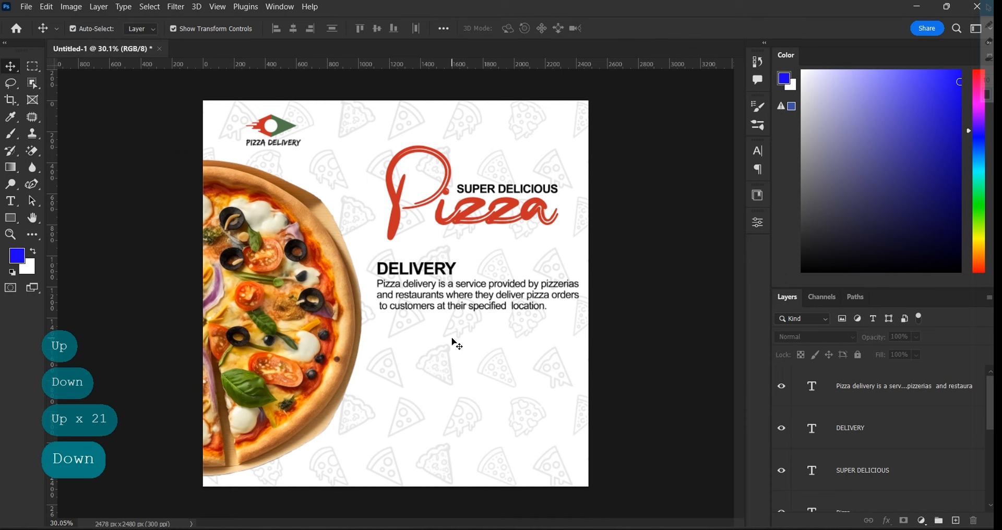
scroll(458, 346, down, 1)
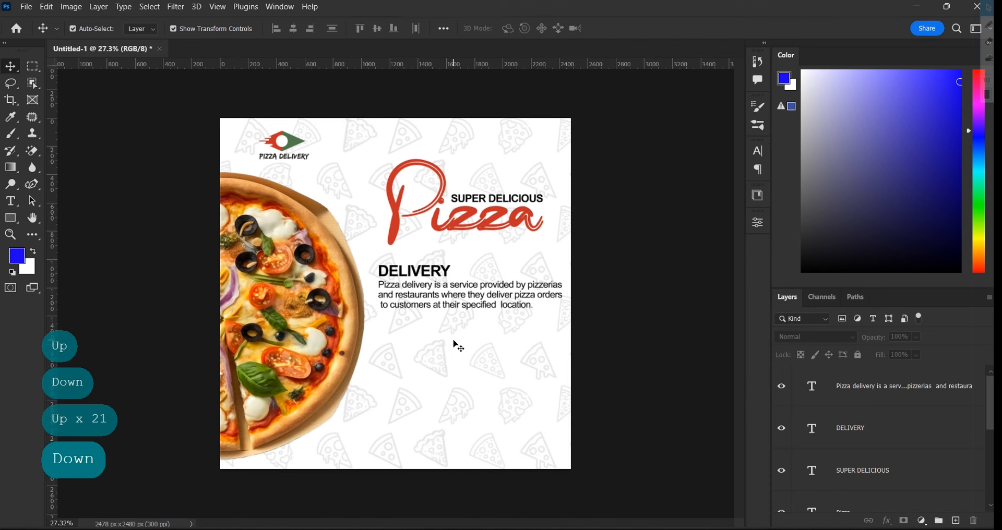
Select the DELIVERY heading and paragraph and fine-tune their vertical position
click(439, 276)
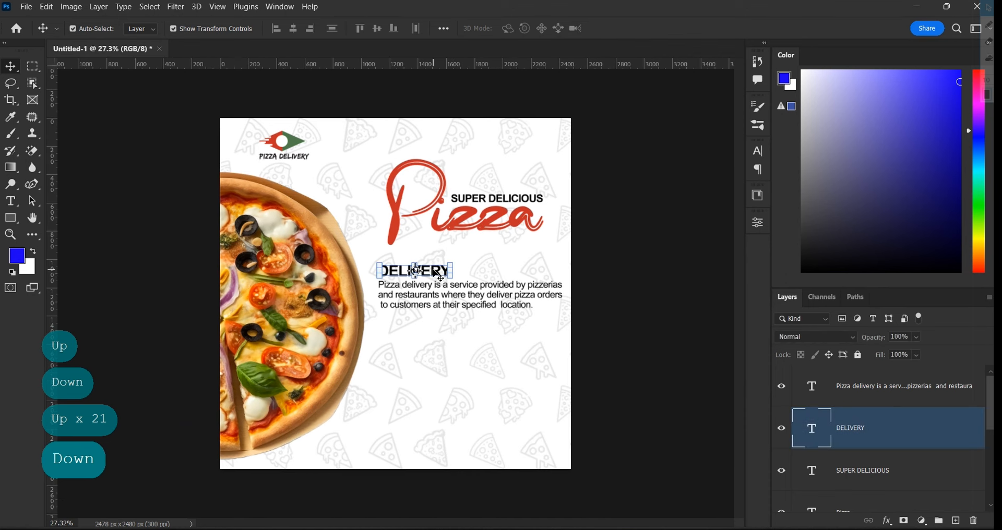
shift+click(458, 303)
key(Up)
key(Up)
key(Up)
key(Up)
key(Up)
key(Up)
key(Up)
key(Up)
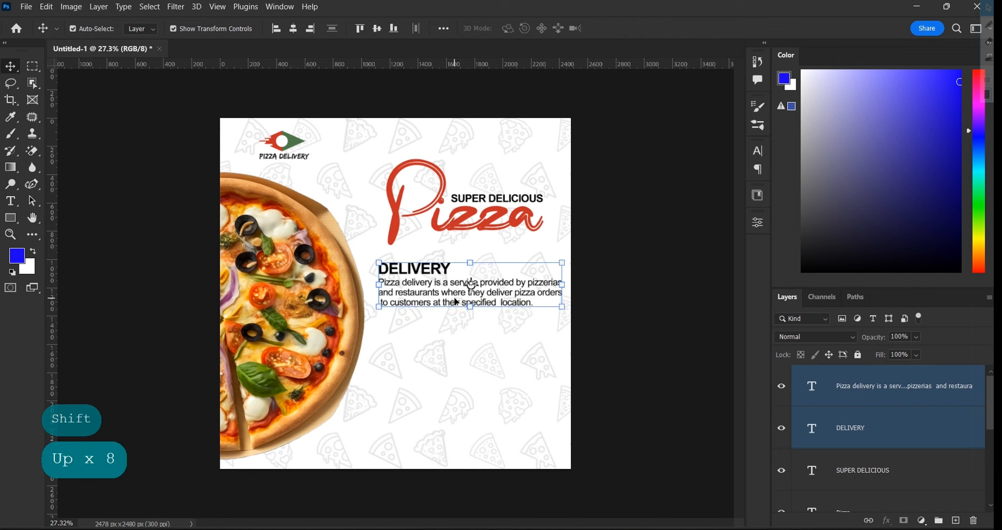
key(Down)
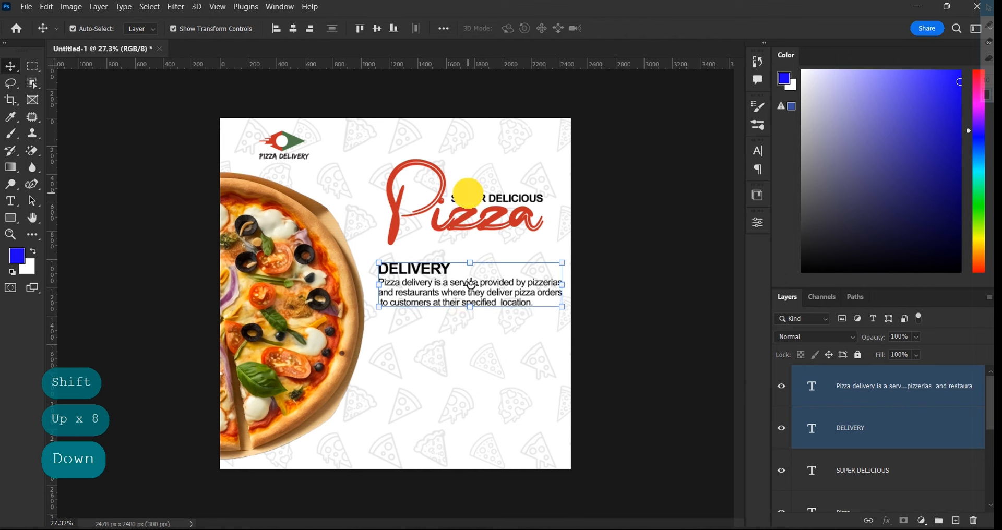
Move the Pizza title and SUPER DELICIOUS tagline down together, then select the paragraph layer
click(468, 200)
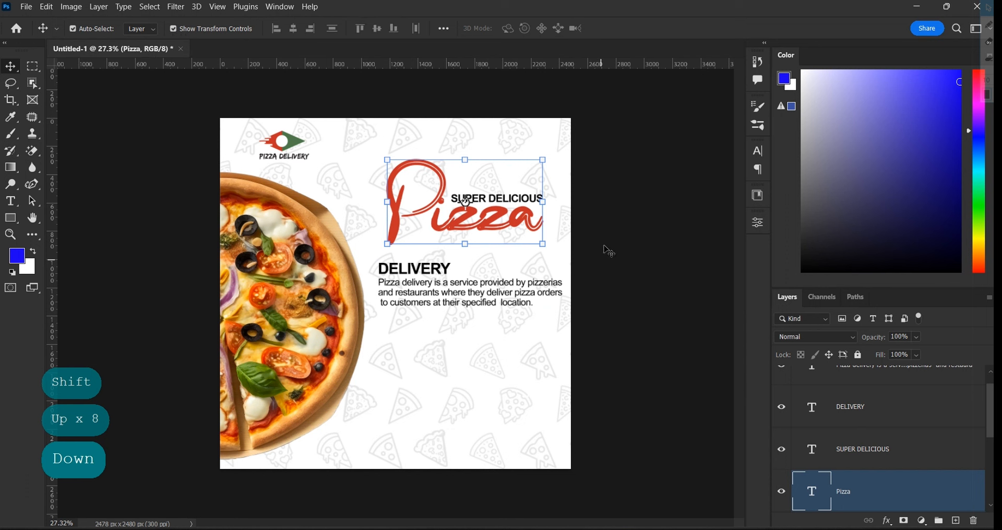
click(544, 226)
click(507, 223)
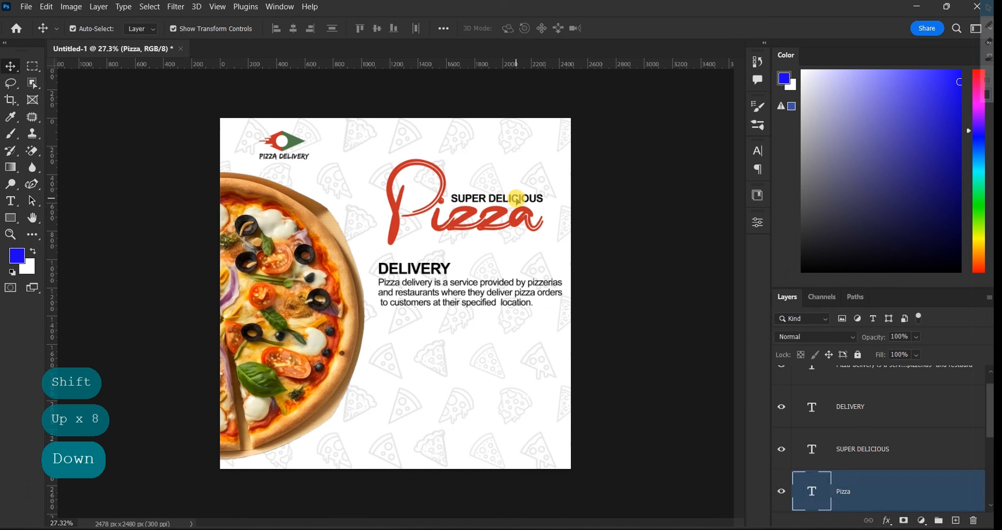
shift+click(514, 202)
key(Down)
key(Down)
key(Down)
key(Down)
key(Down)
key(Down)
key(Down)
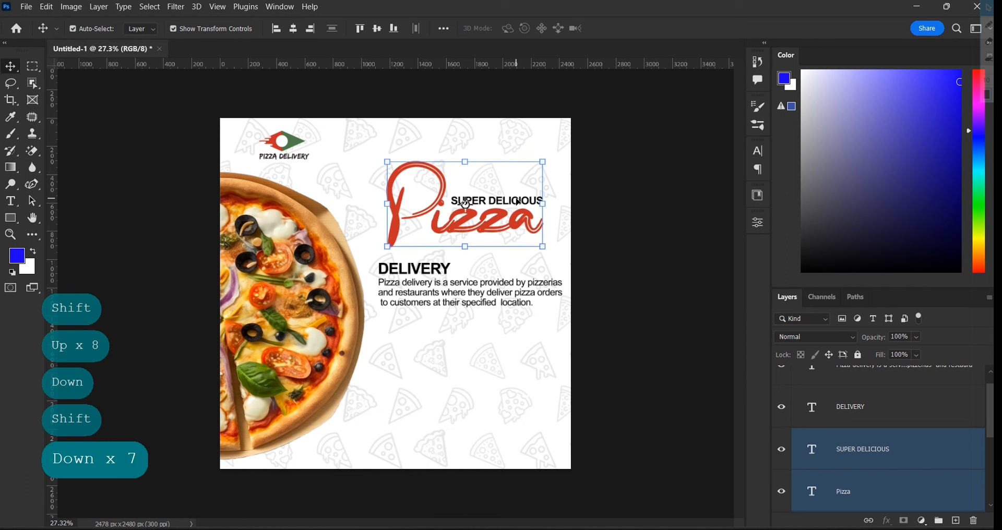
key(Down)
key(Down)
key(Down)
key(Down)
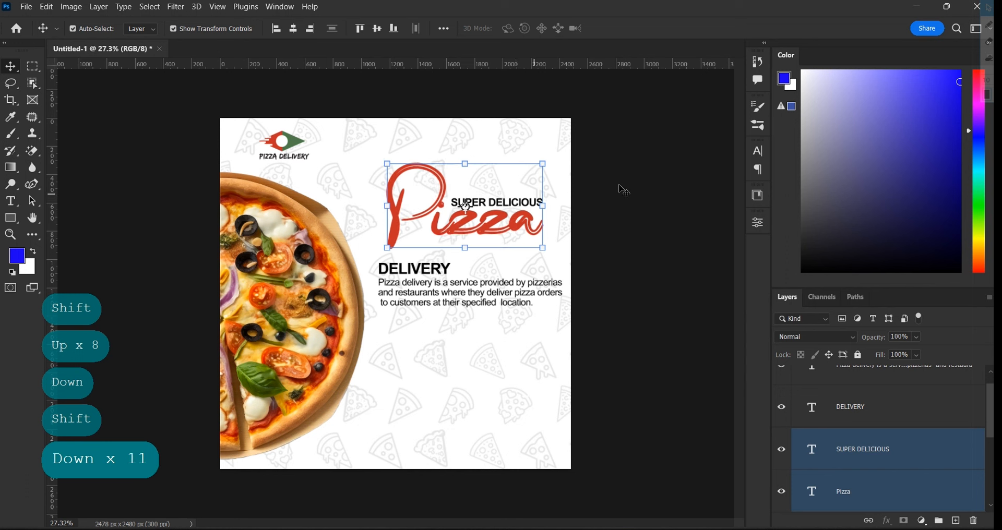
click(656, 208)
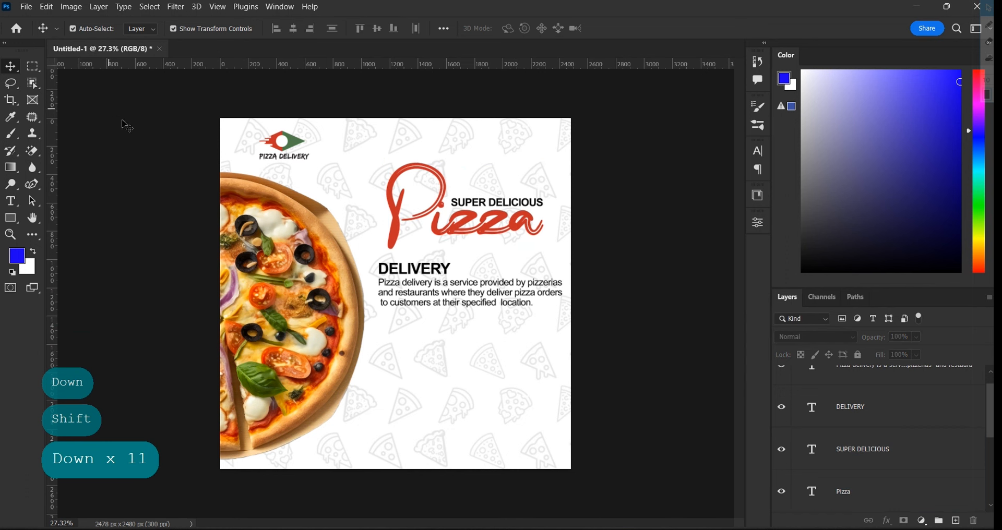
scroll(866, 439, up, 1)
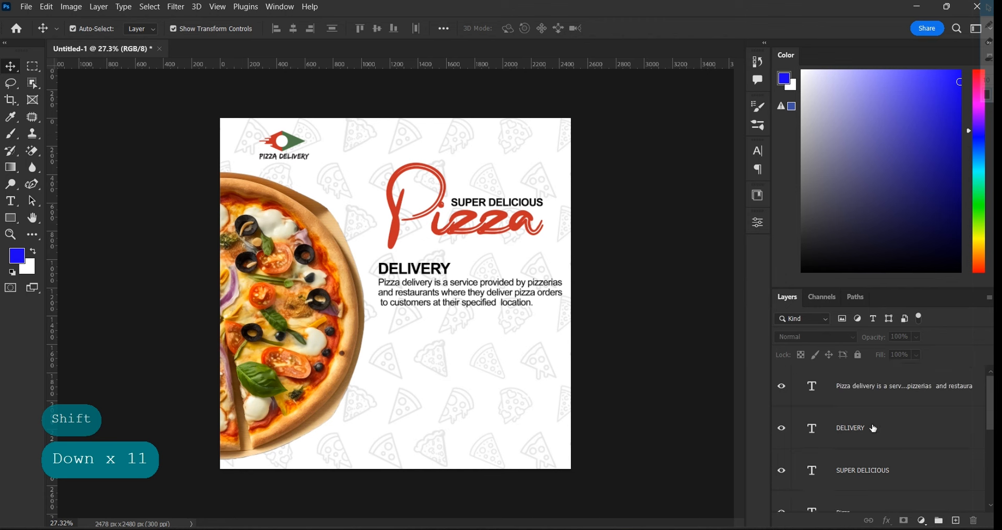
click(886, 401)
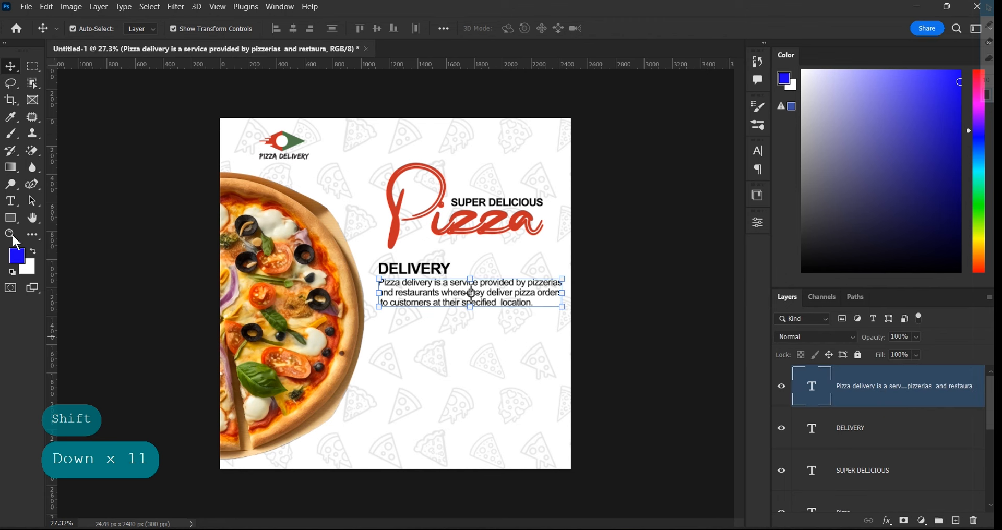
Draw a blue 1246 × 558 px rectangle under the delivery paragraph
click(9, 218)
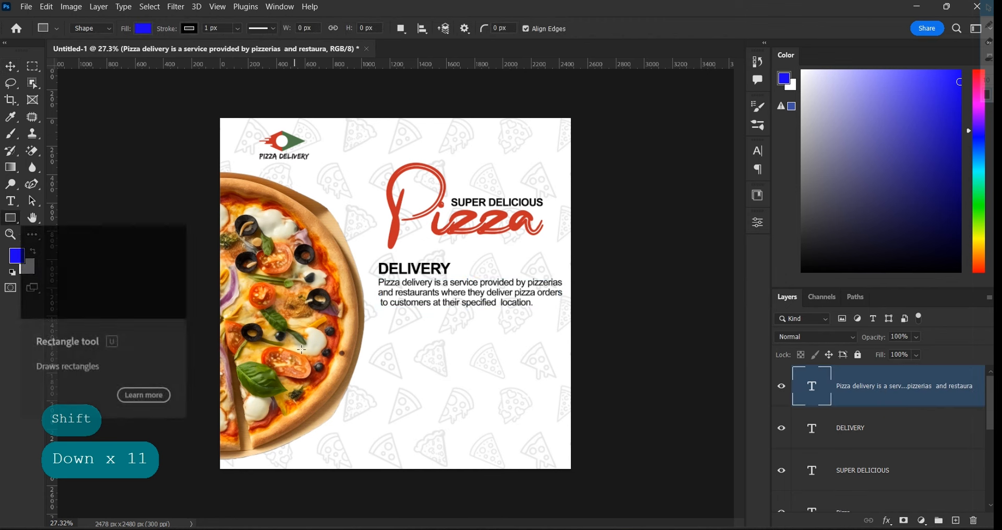
scroll(495, 307, up, 3)
scroll(495, 307, up, 1)
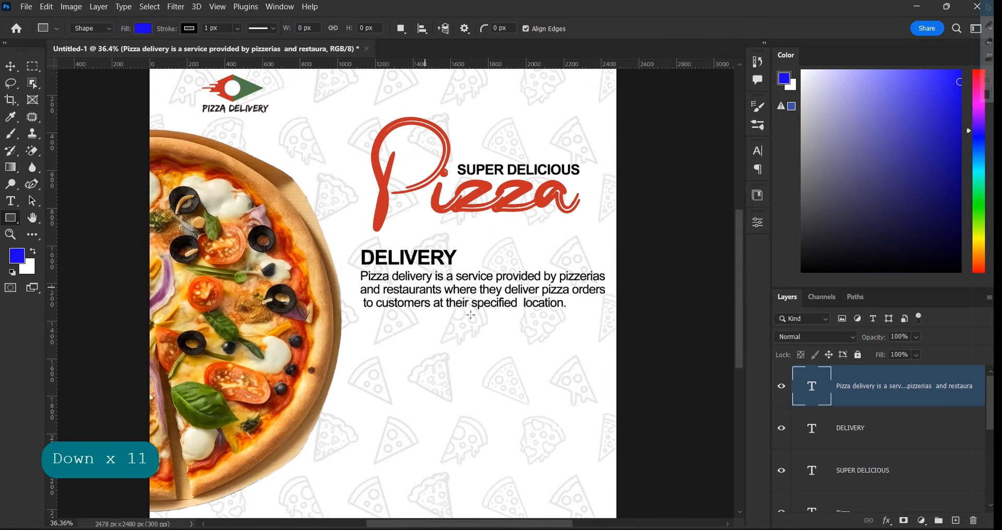
drag(365, 330, 599, 434)
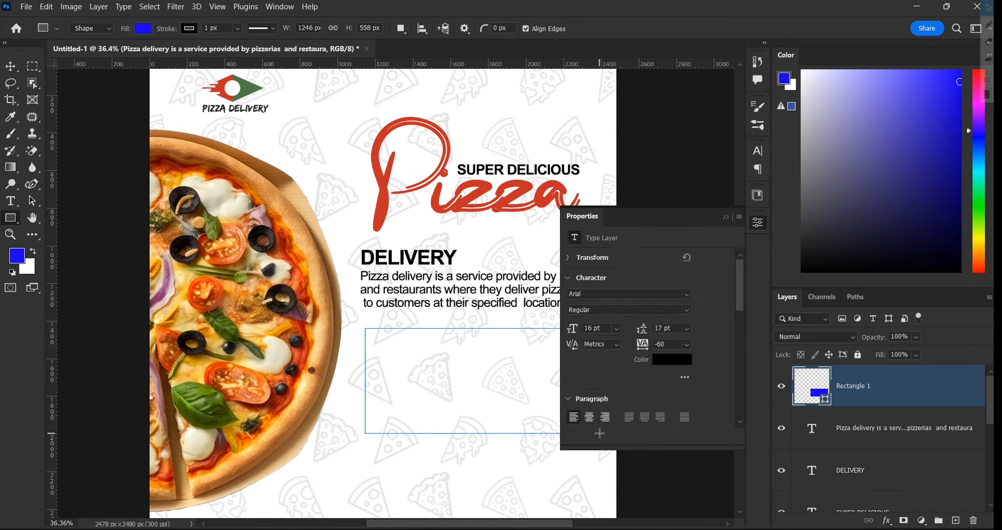
scroll(529, 377, down, 1)
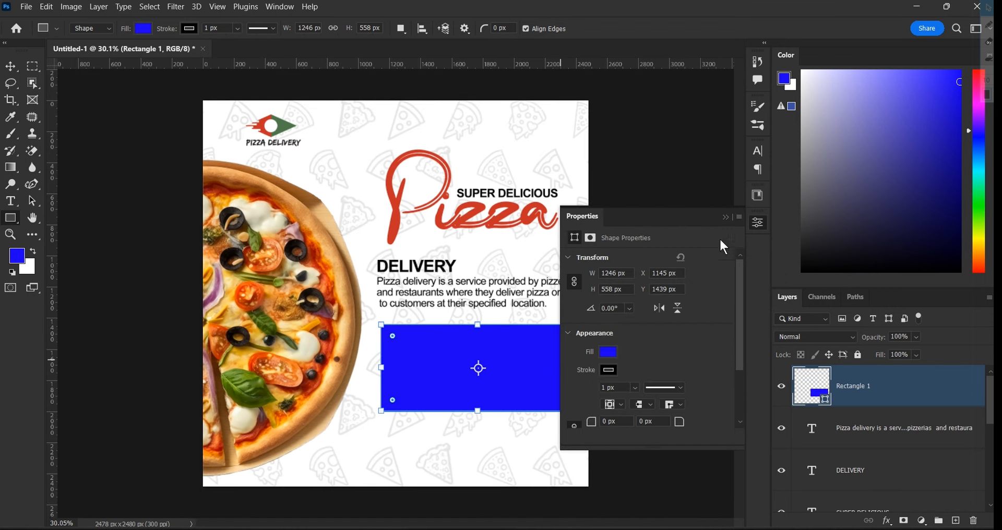
Fill the rectangle red and give it a thick green border
click(608, 352)
click(576, 349)
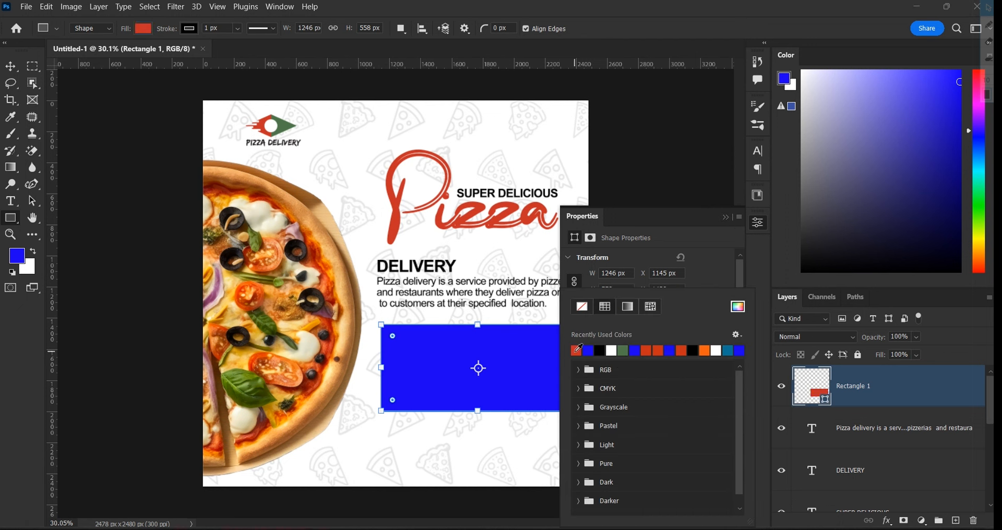
click(683, 285)
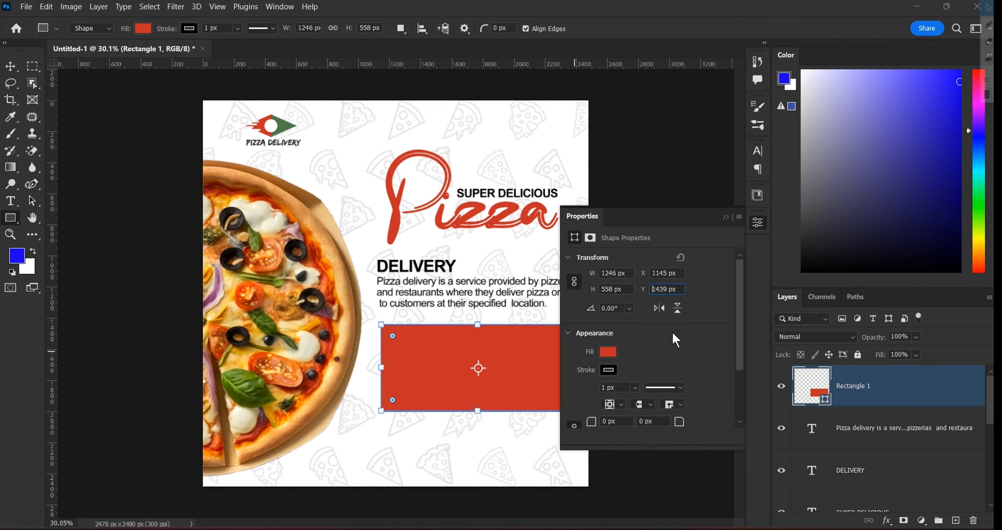
click(634, 388)
drag(637, 402, 646, 400)
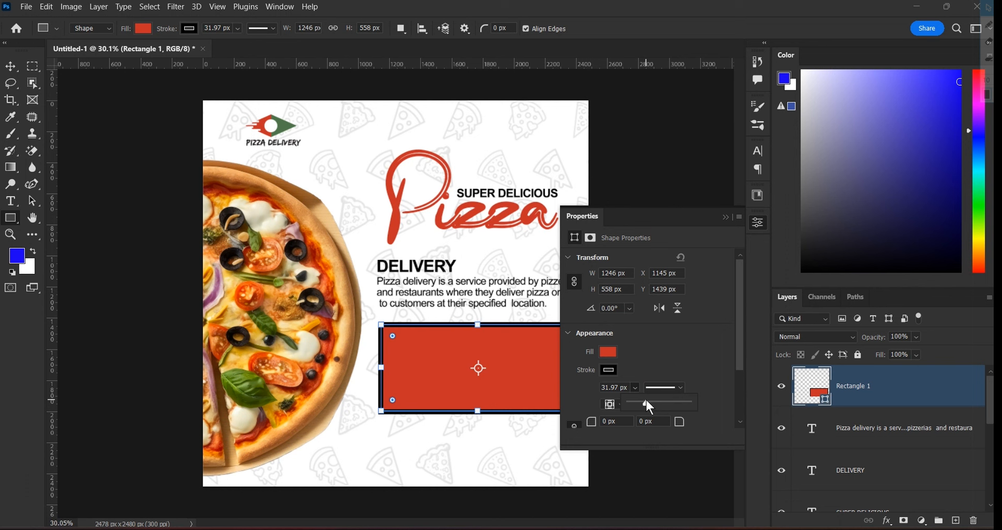
click(610, 370)
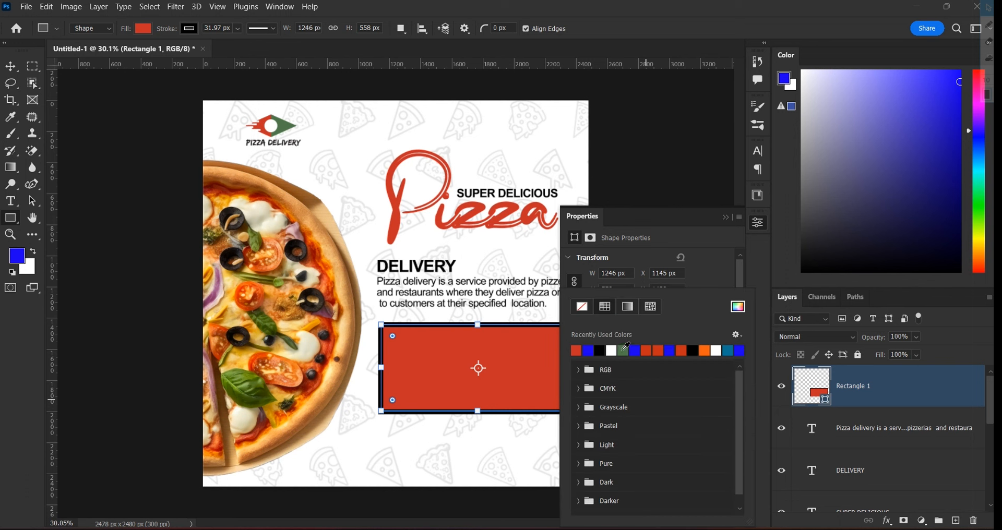
click(623, 350)
click(727, 217)
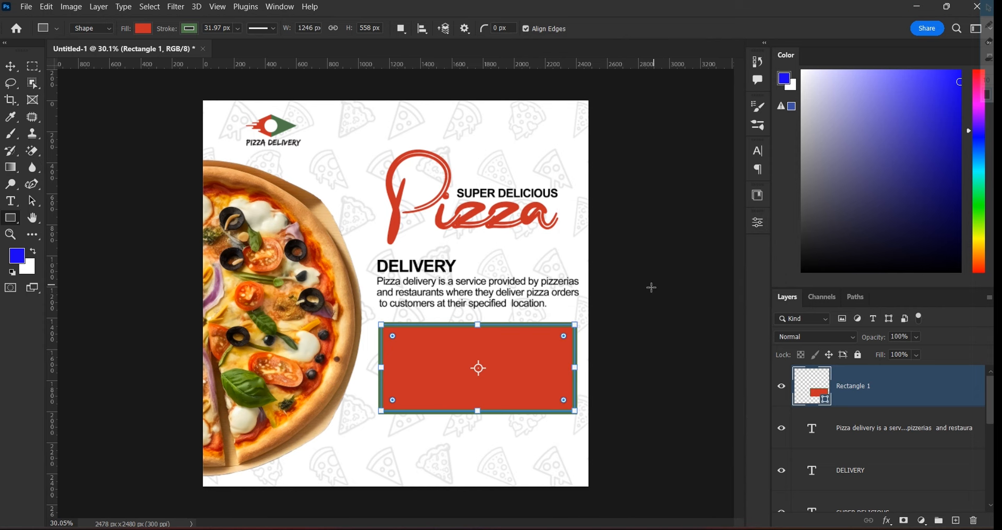
Round the rectangle's corners to a 48 px radius
click(10, 66)
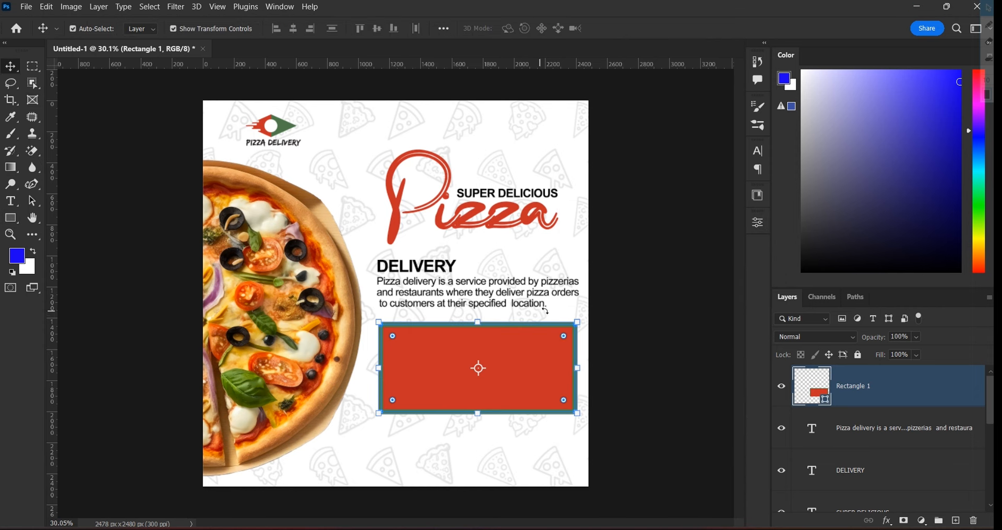
key(ctrl+0)
scroll(465, 343, up, 1)
click(491, 371)
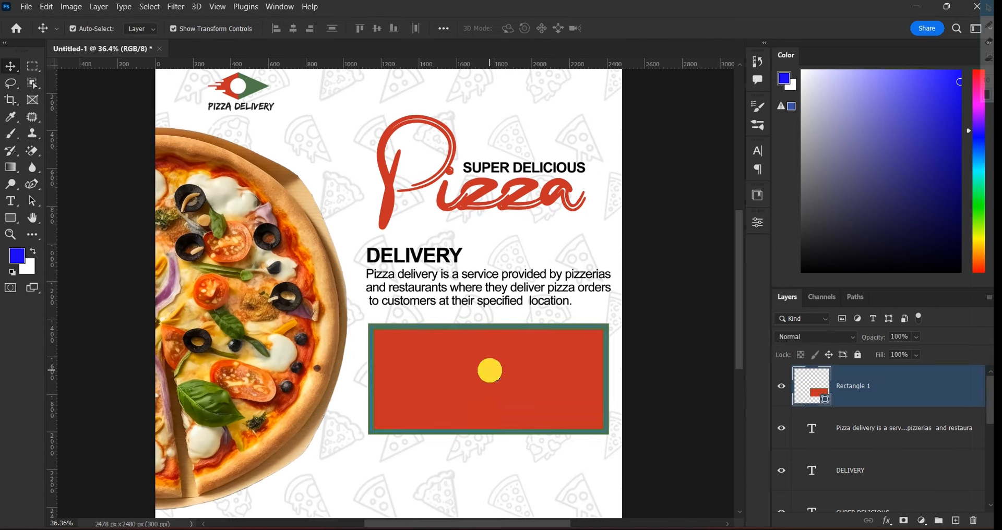
drag(595, 340, 590, 339)
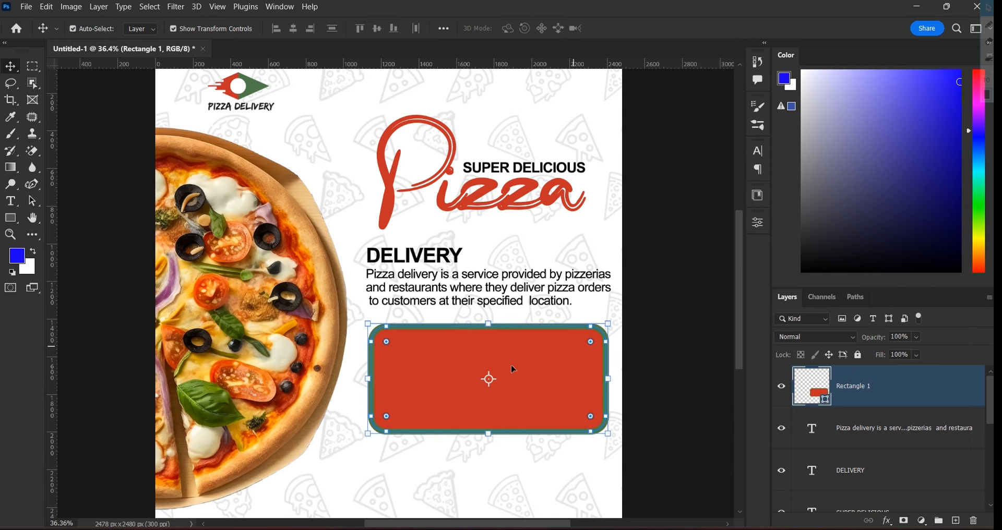
scroll(591, 349, up, 3)
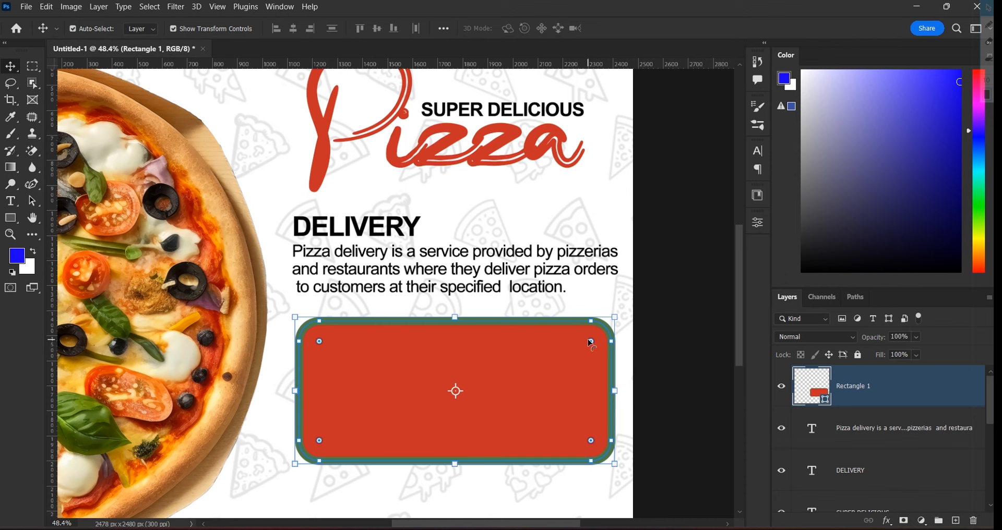
drag(593, 344, 610, 335)
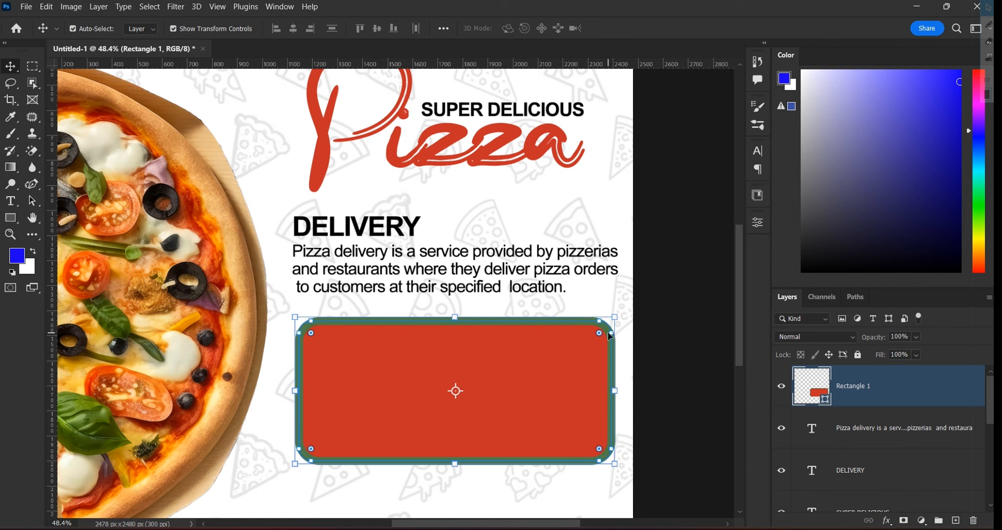
Widen the red rectangle slightly to the left
click(690, 324)
click(436, 378)
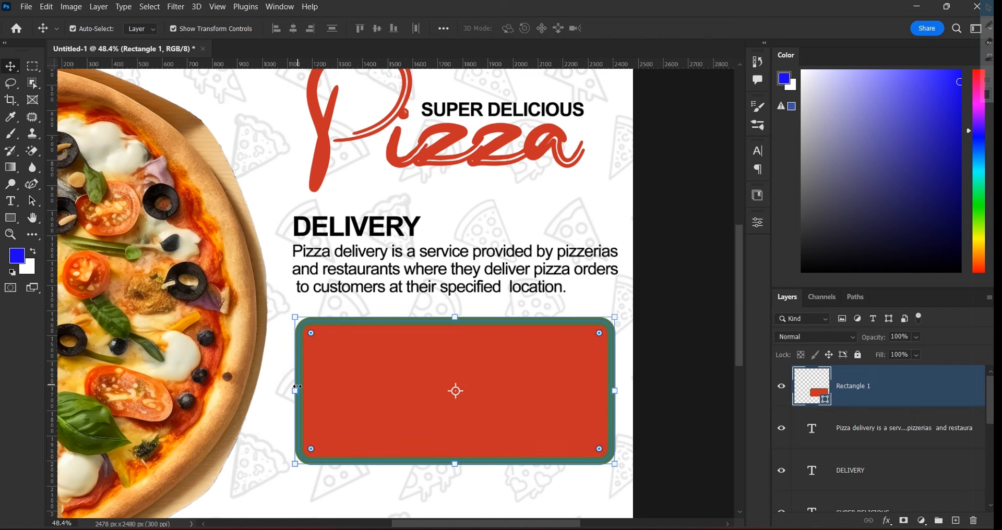
drag(297, 387, 293, 394)
scroll(267, 316, up, 8)
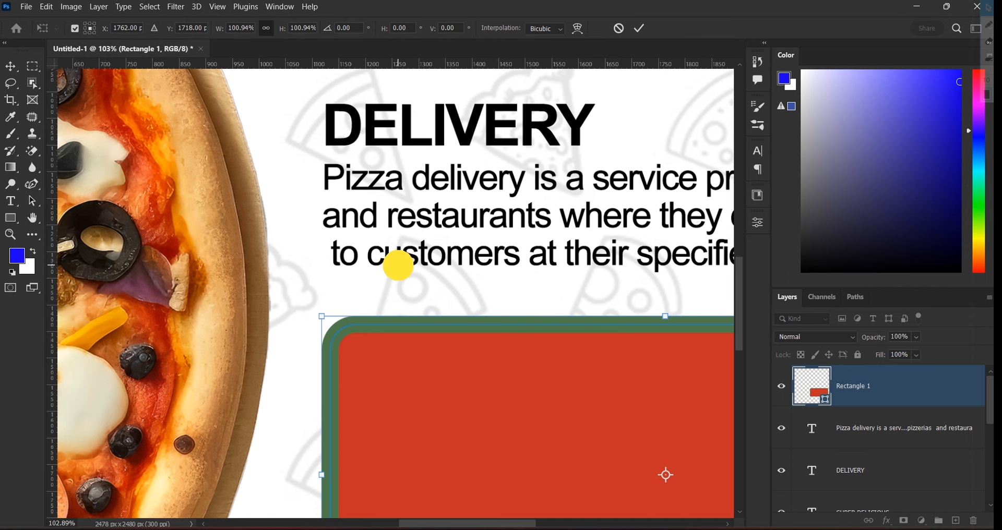
scroll(399, 260, down, 3)
click(640, 27)
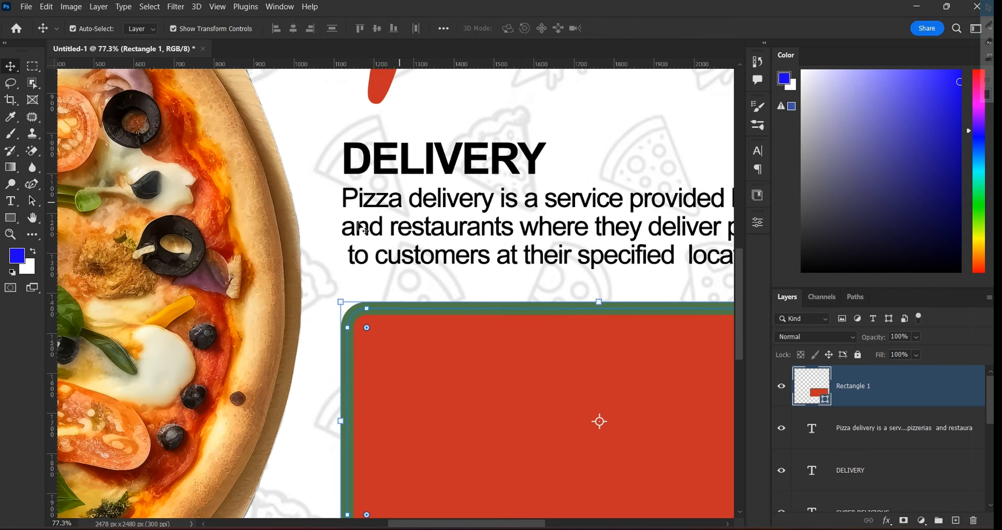
Delete the leading space before 'to customers' in the delivery paragraph
click(361, 258)
double_click(360, 258)
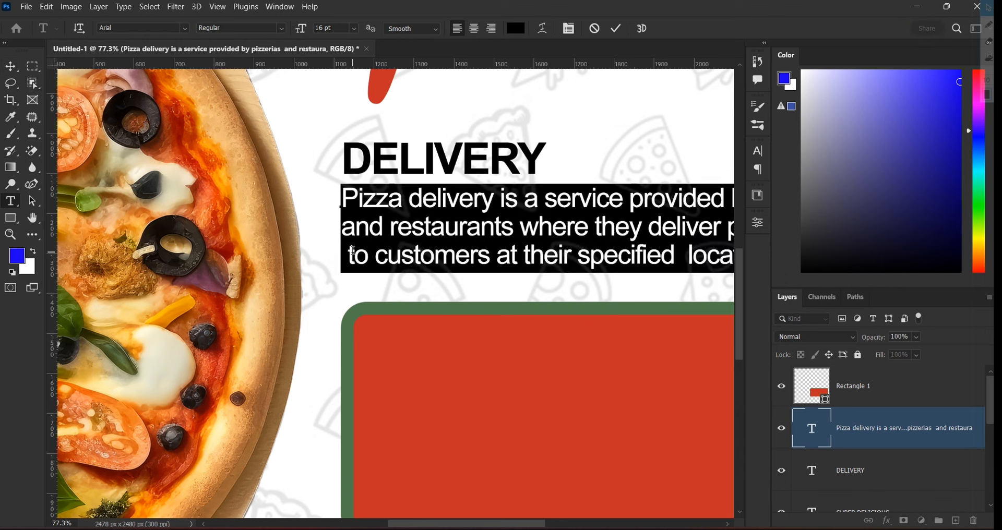
click(351, 252)
key(Left)
key(BackSpace)
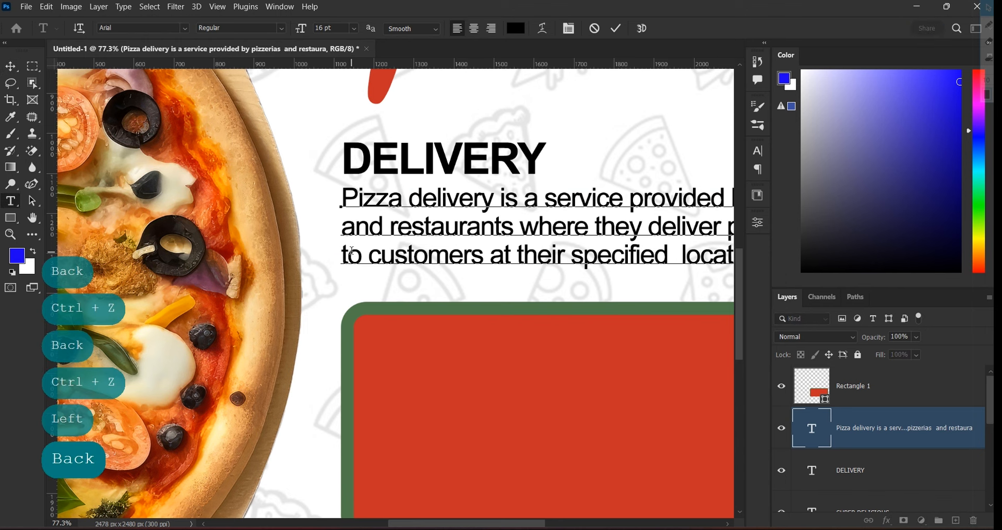
click(617, 28)
scroll(637, 250, down, 5)
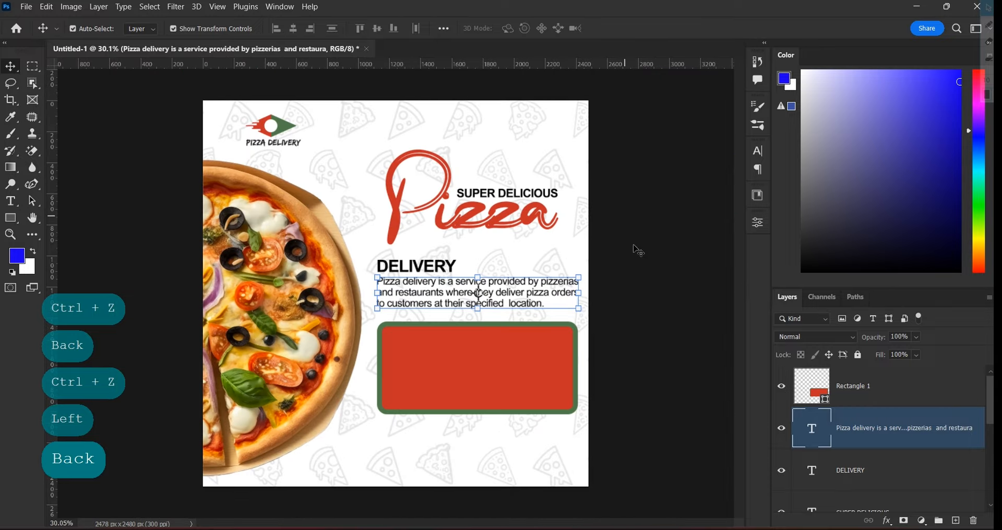
click(628, 375)
Reselect the red rectangle and bring up its shape properties
scroll(476, 350, up, 2)
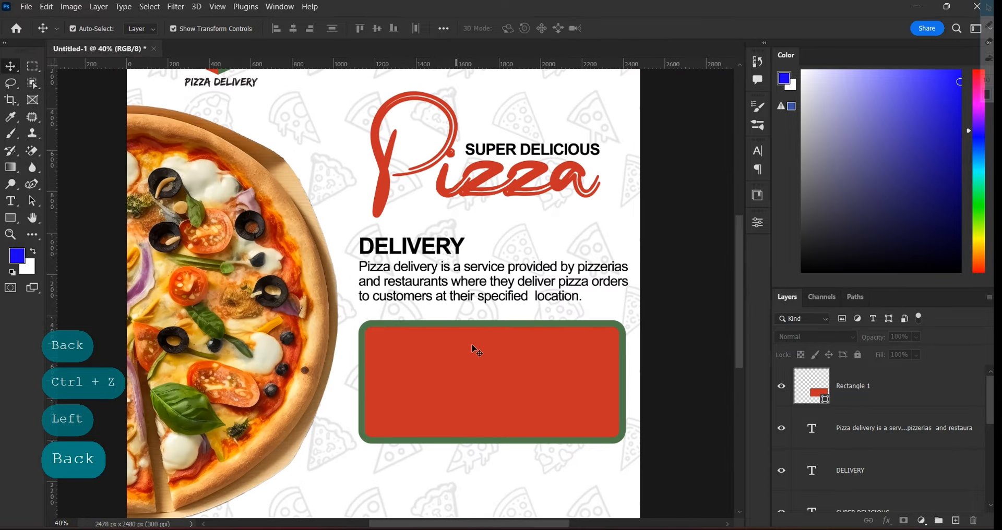
click(539, 365)
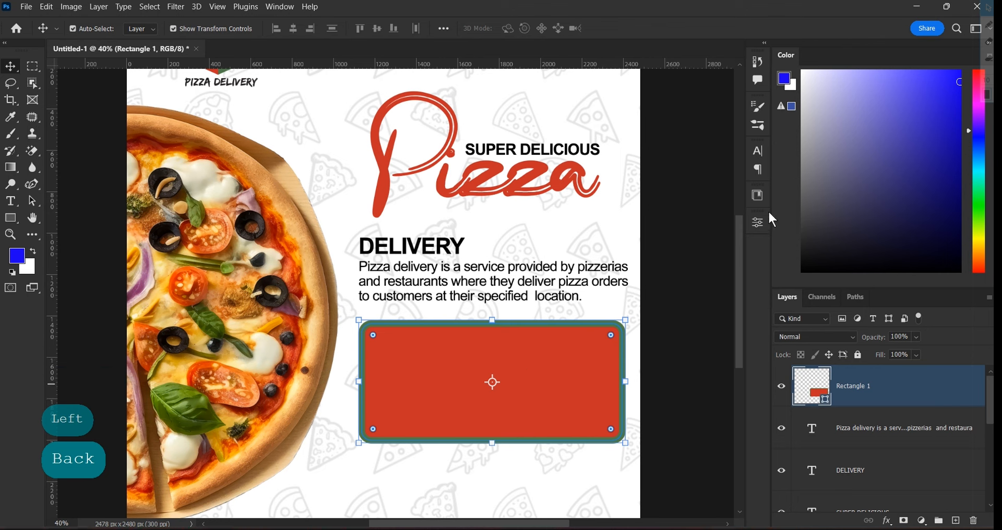
click(758, 223)
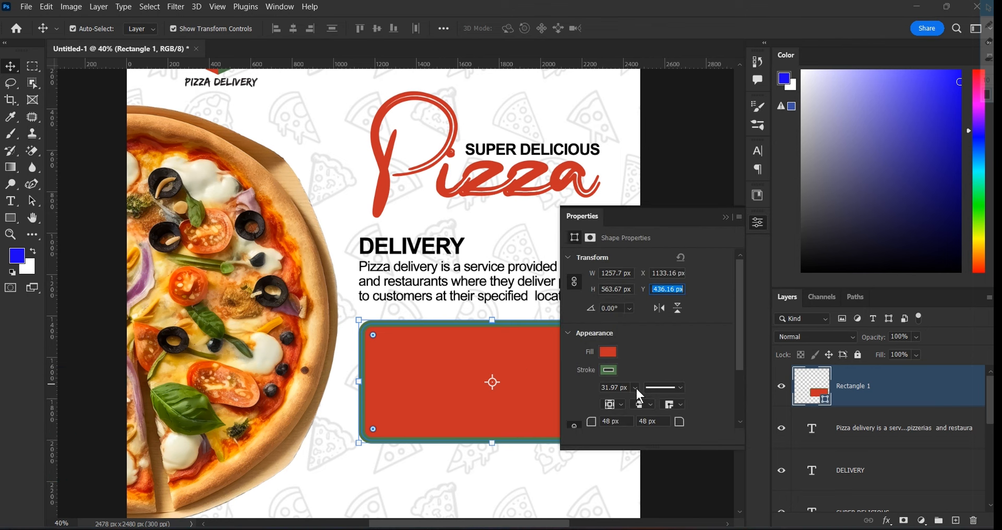
Thin the rectangle's green border to about 4.68 px
click(636, 388)
drag(639, 401, 637, 405)
click(725, 217)
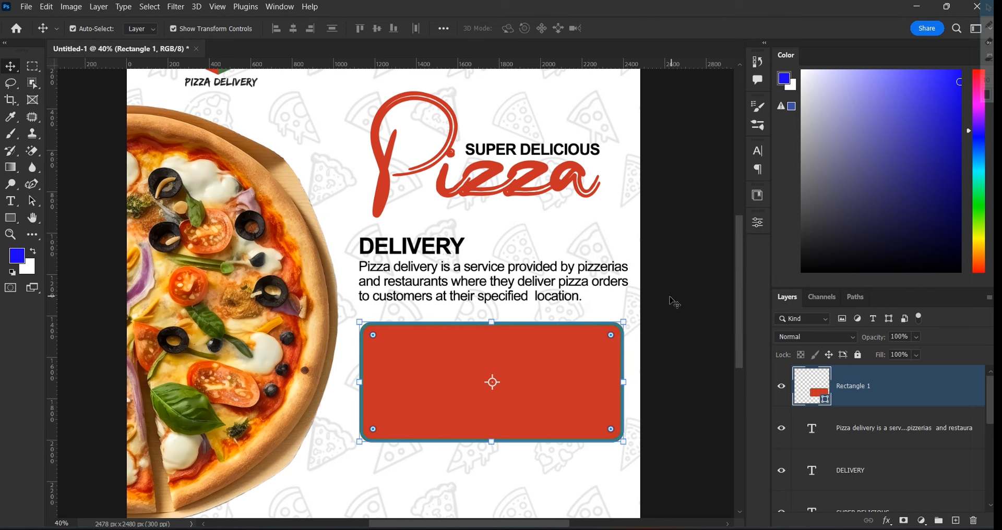
Nudge the red rectangle slightly upward
click(679, 308)
click(489, 381)
key(Up)
key(Up)
key(Up)
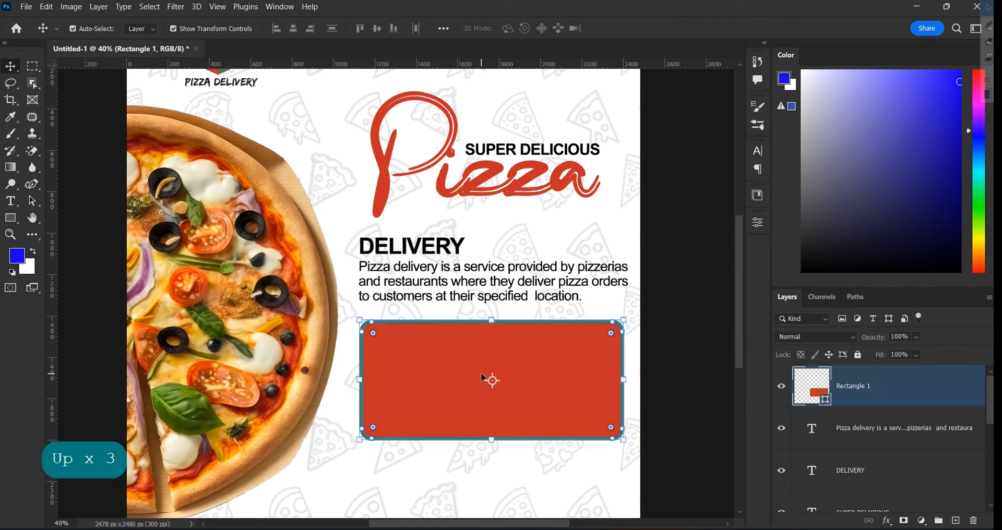
Shorten the red rectangle from its bottom edge, redoing the first attempt
scroll(633, 327, down, 1)
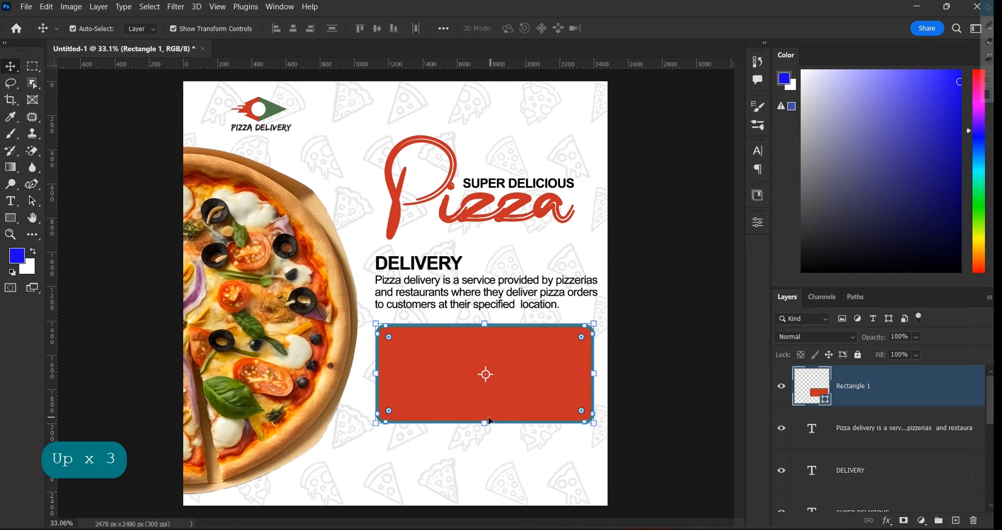
drag(488, 421, 487, 416)
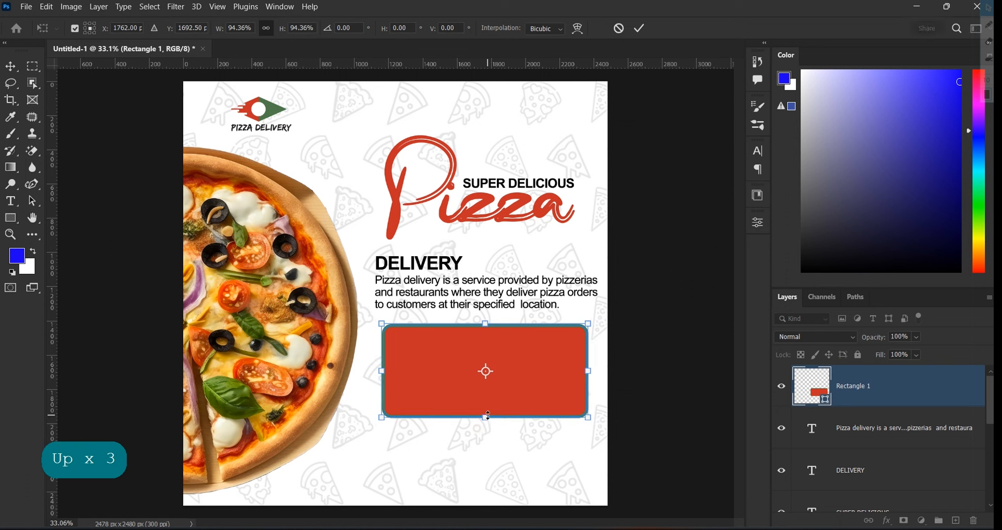
key(ctrl+z)
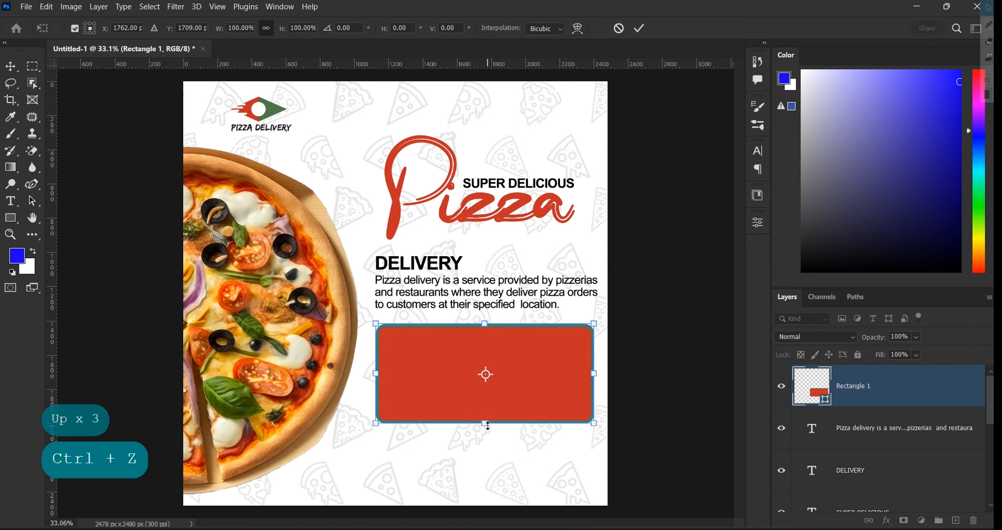
drag(488, 425, 487, 412)
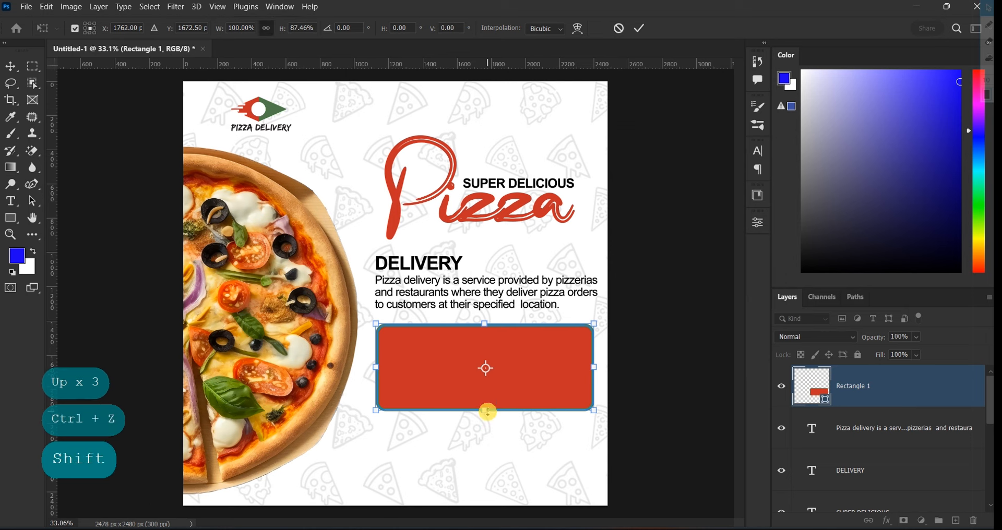
click(643, 29)
scroll(564, 402, up, 1)
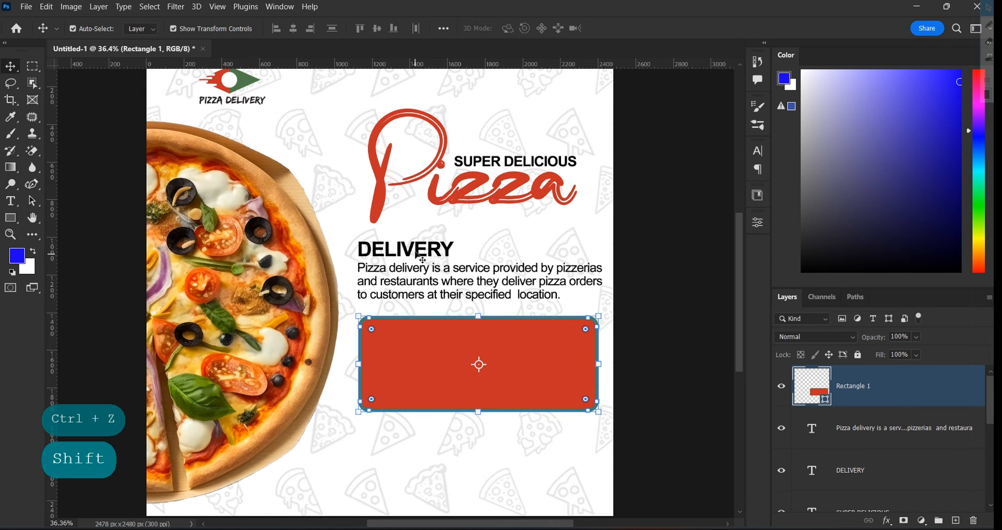
Duplicate the DELIVERY heading into the red rectangle and move its layer above the box
click(422, 246)
drag(429, 252, 448, 345)
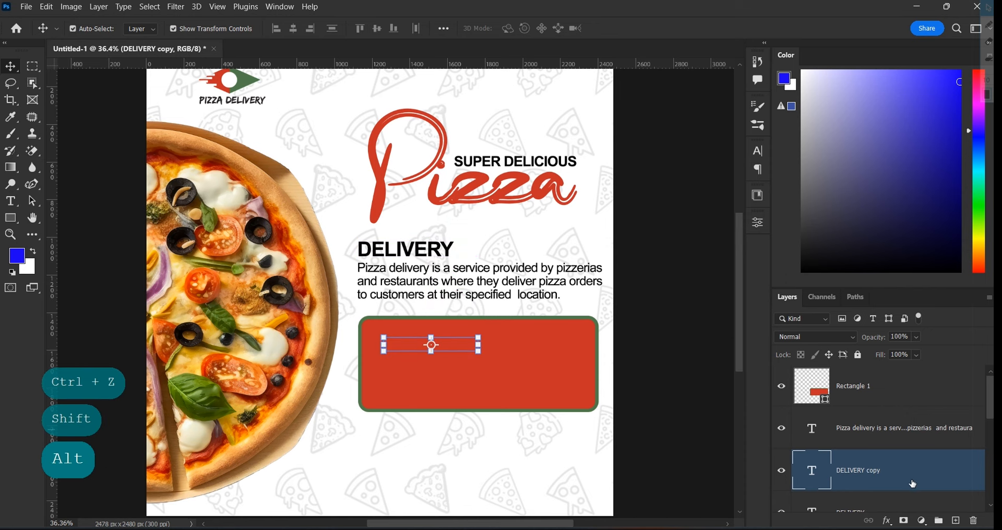
drag(913, 485, 878, 366)
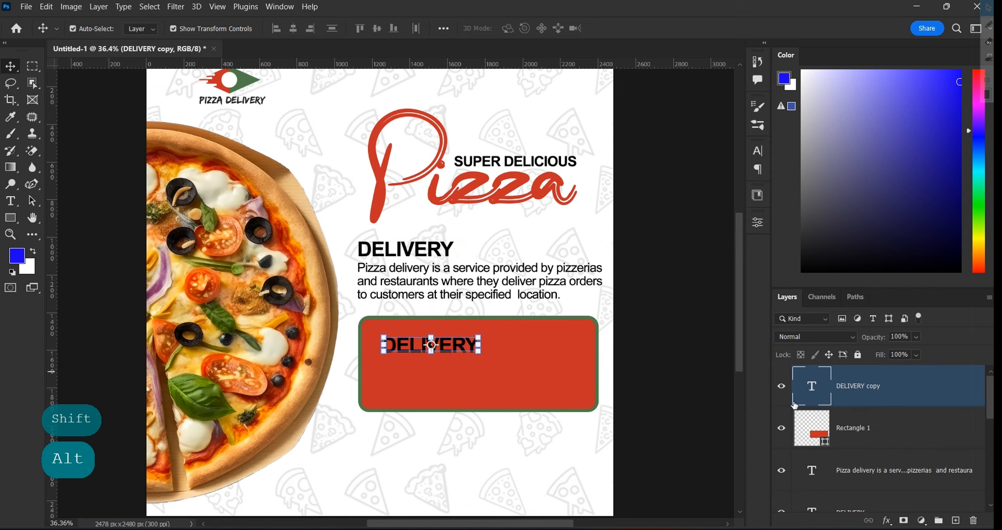
scroll(397, 338, up, 1)
click(507, 339)
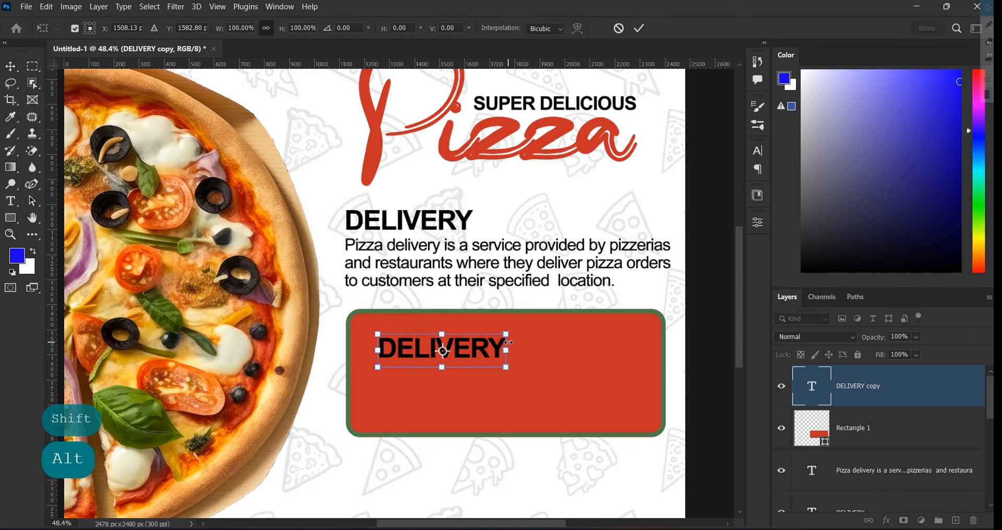
click(638, 28)
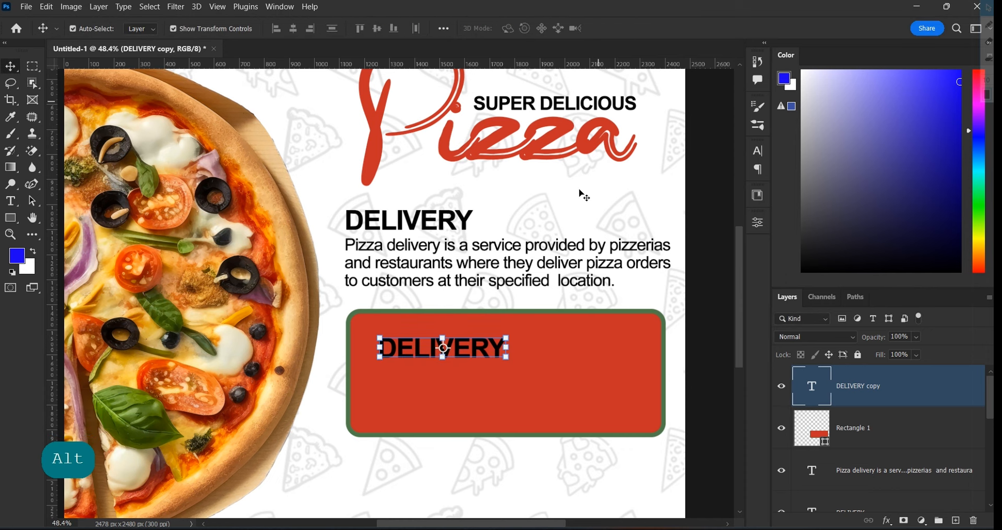
Recolour the DELIVERY copy white (ffffff)
double_click(477, 347)
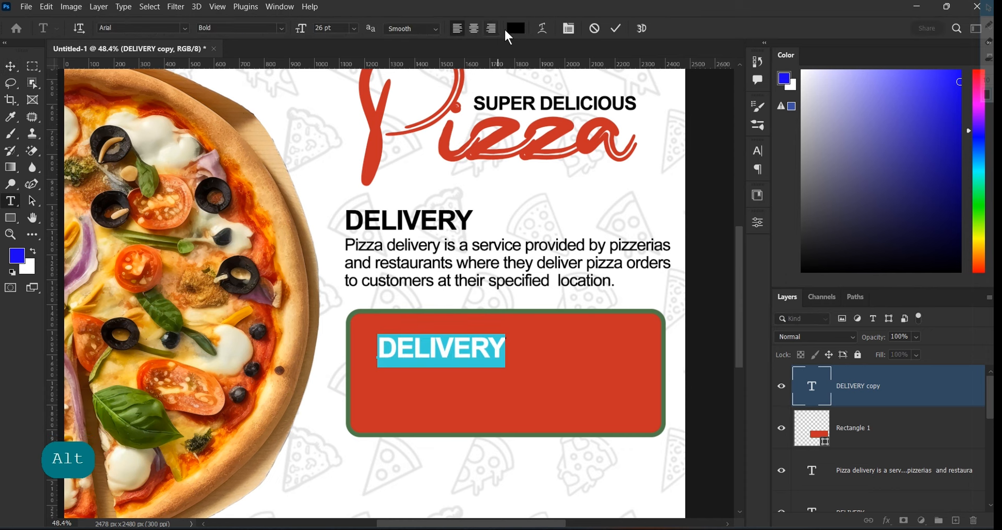
click(515, 28)
click(358, 265)
click(217, 200)
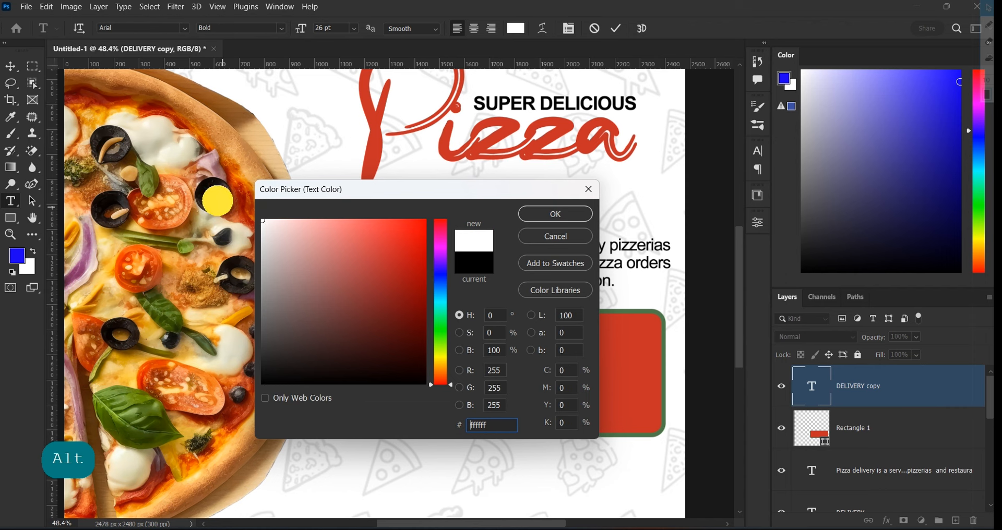
click(576, 214)
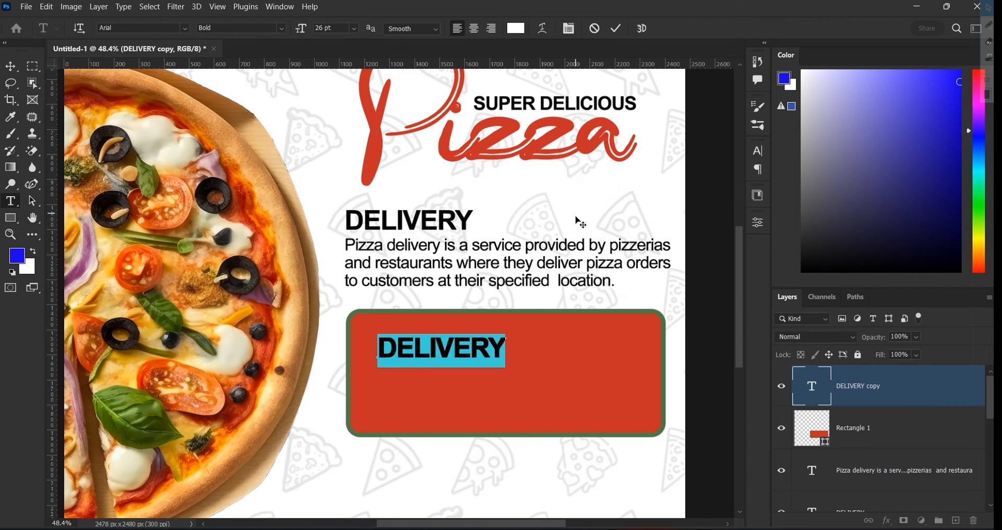
Reduce the copy to 21 pt and begin retyping it as '2 MEDIUM'
click(301, 28)
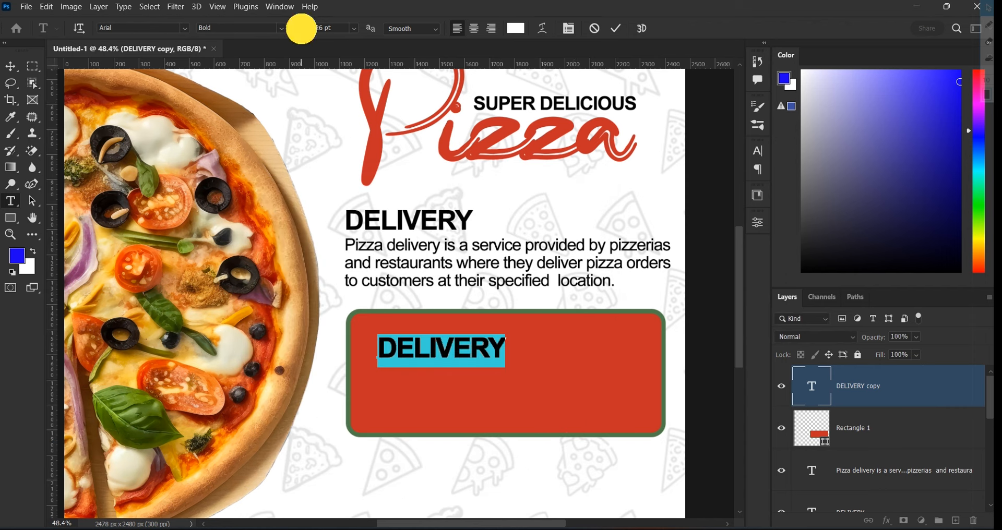
drag(301, 29, 298, 29)
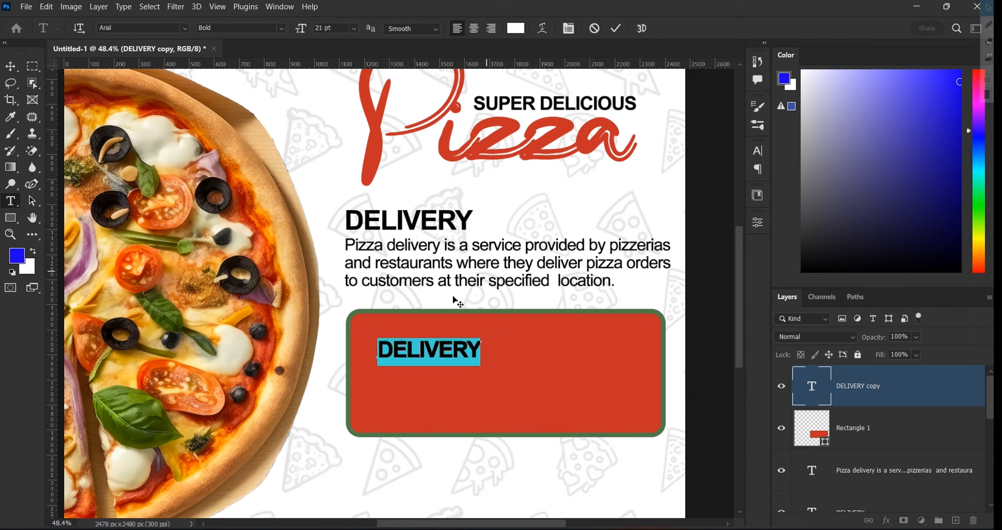
text(2 MEDIUM)
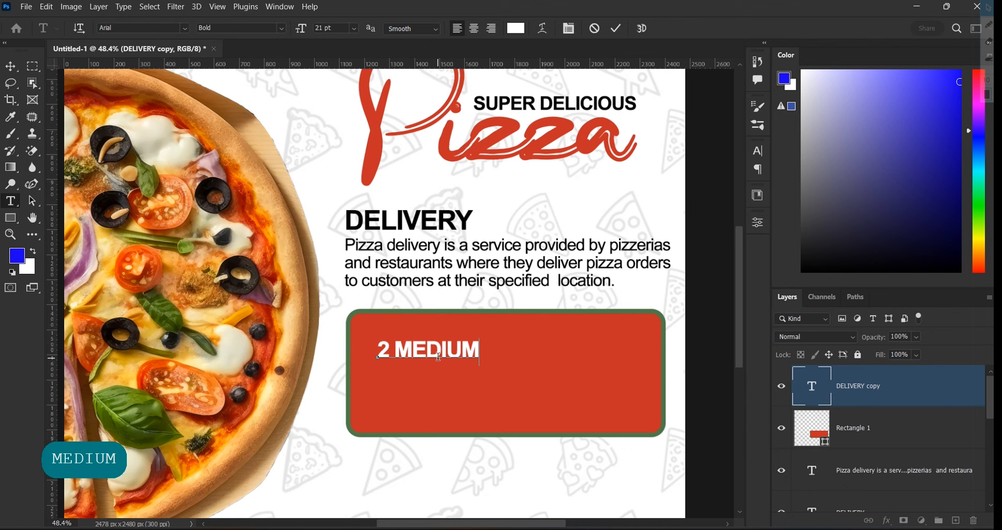
Add the lines 'PIZZAS' and 'GHC50' below '2 MEDIUM'
key(Return)
text(PIZZAS)
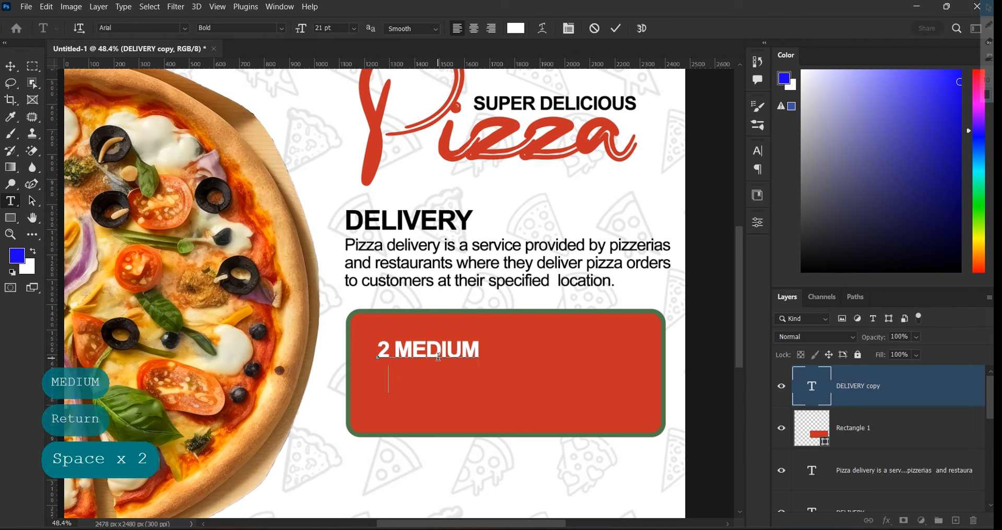
key(Return)
text(GHC50)
key(Left)
key(Left)
key(Left)
key(Left)
key(Left)
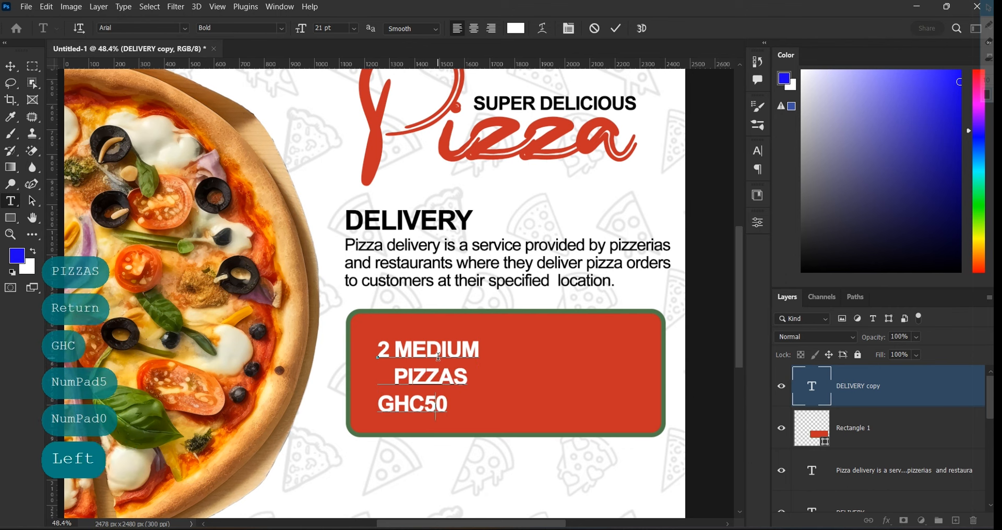
Set the offer text to Arial Regular 23 pt with tighter line spacing
key(ctrl+a)
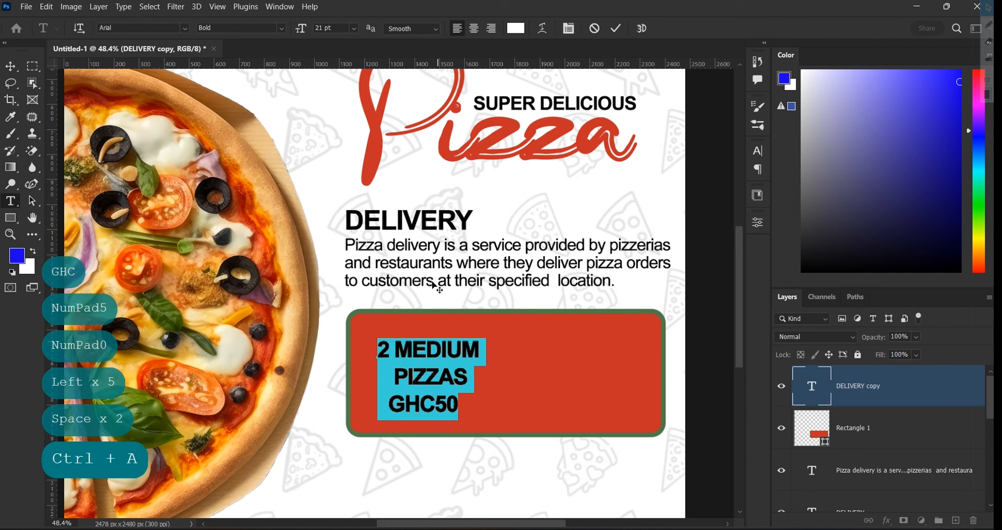
click(282, 28)
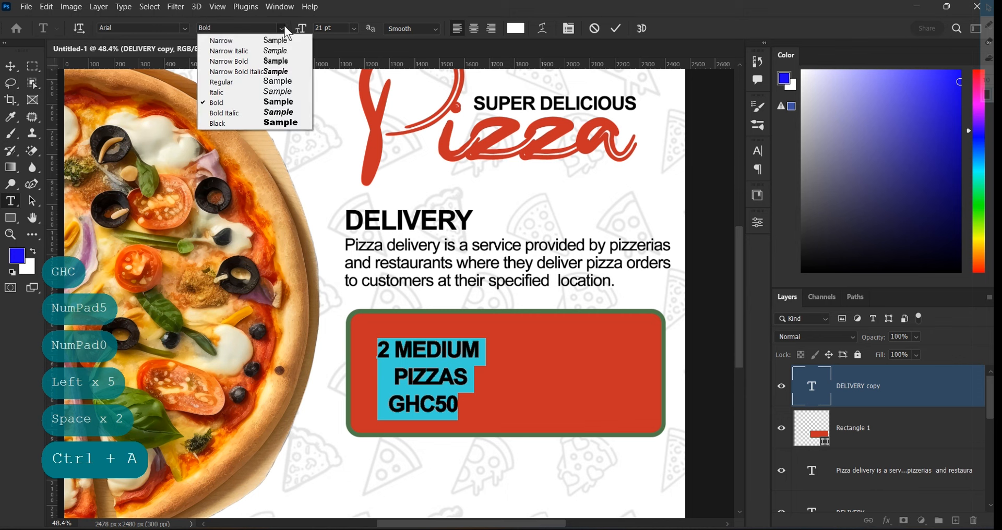
click(253, 84)
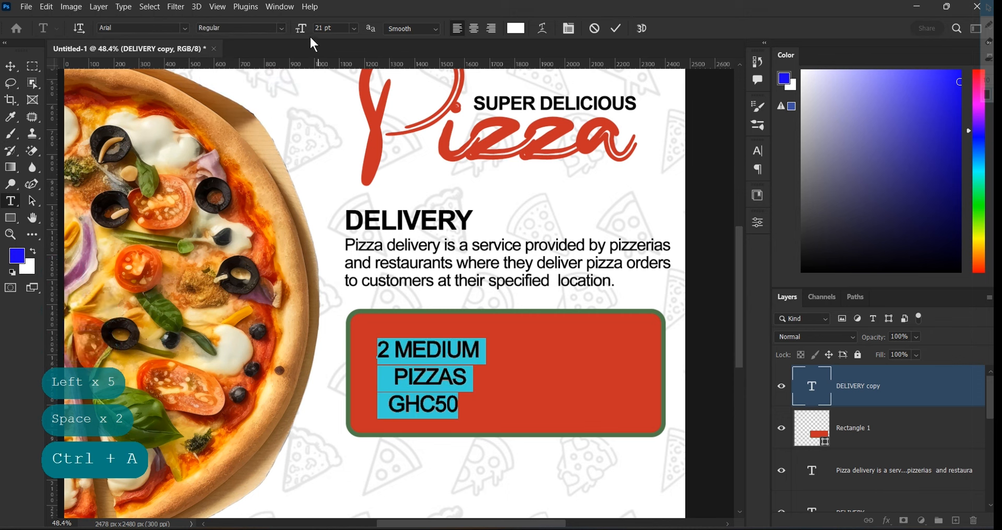
drag(303, 27, 302, 27)
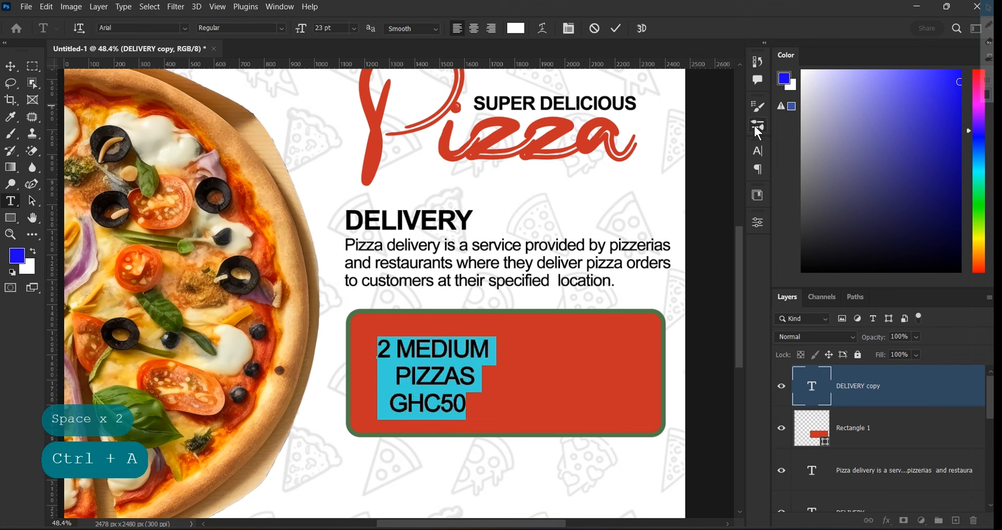
click(758, 151)
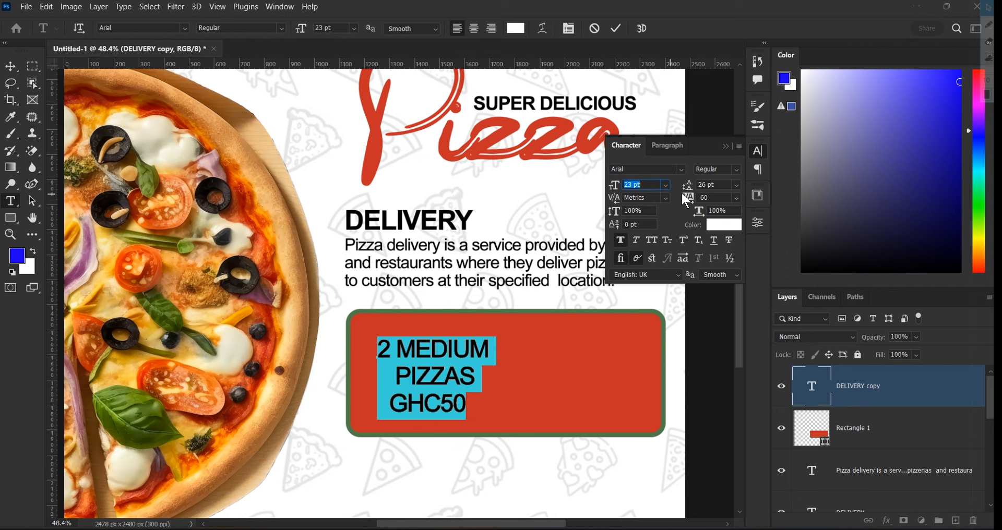
mouse_move(690, 189)
mouse_down()
mouse_move(678, 188)
mouse_move(689, 177)
mouse_up()
click(726, 146)
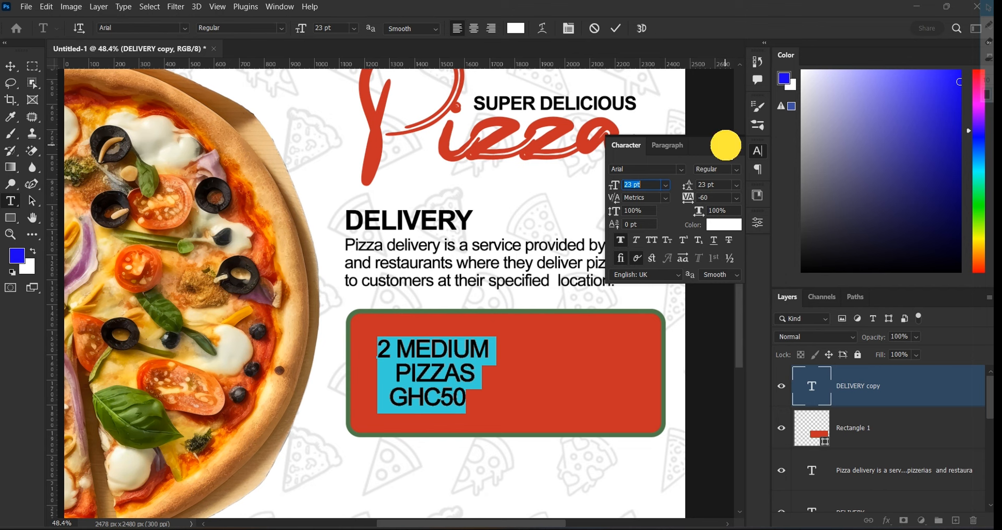
click(617, 28)
Drag a copy of the offer text to the right within the red box
key(v)
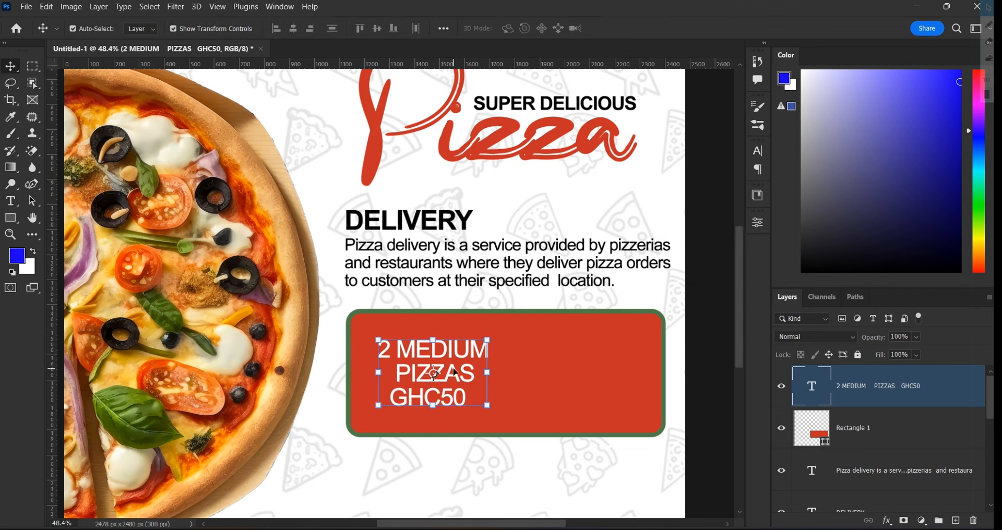
drag(455, 373, 608, 375)
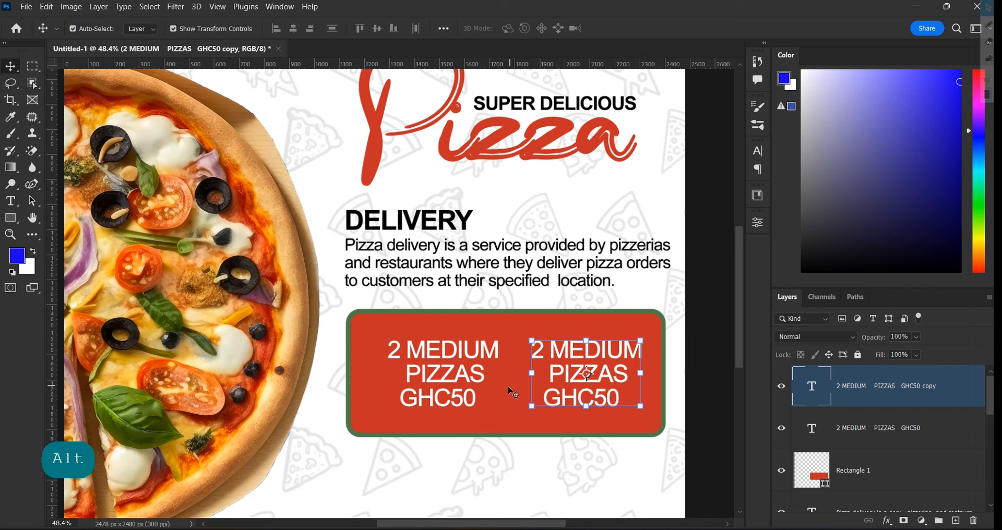
scroll(623, 392, up, 3)
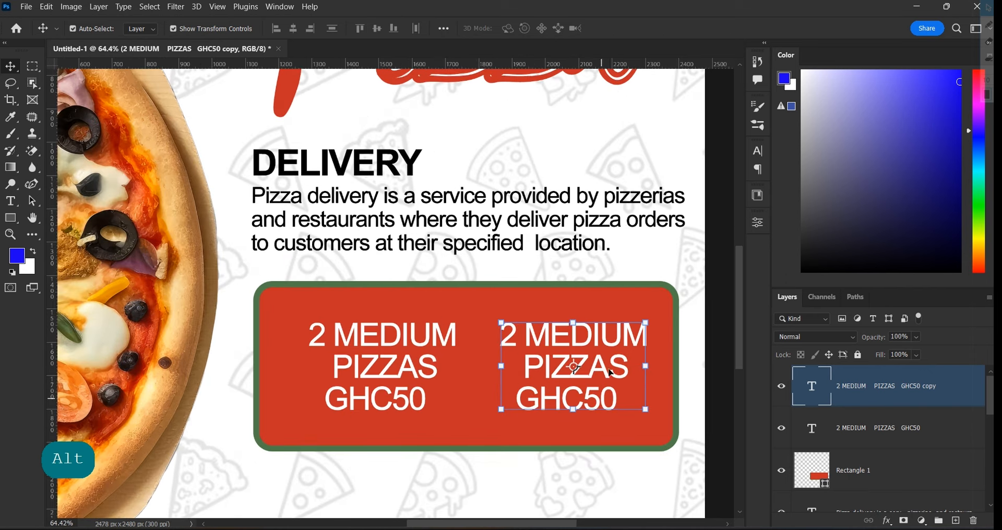
Change 'MEDIUM' to 'LARGE' in the copy's first line
double_click(633, 342)
click(644, 332)
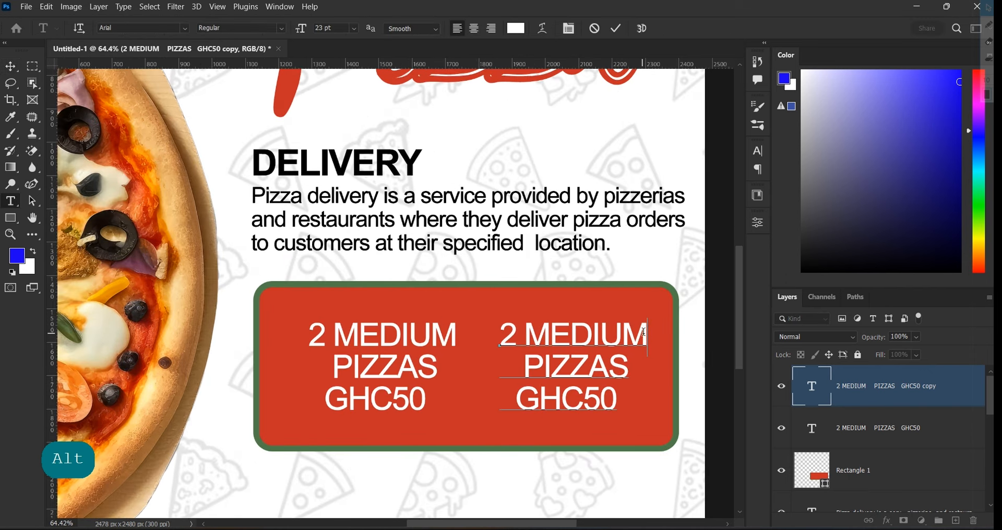
key(BackSpace)
key(BackSpace)
key(BackSpace)
key(BackSpace)
key(BackSpace)
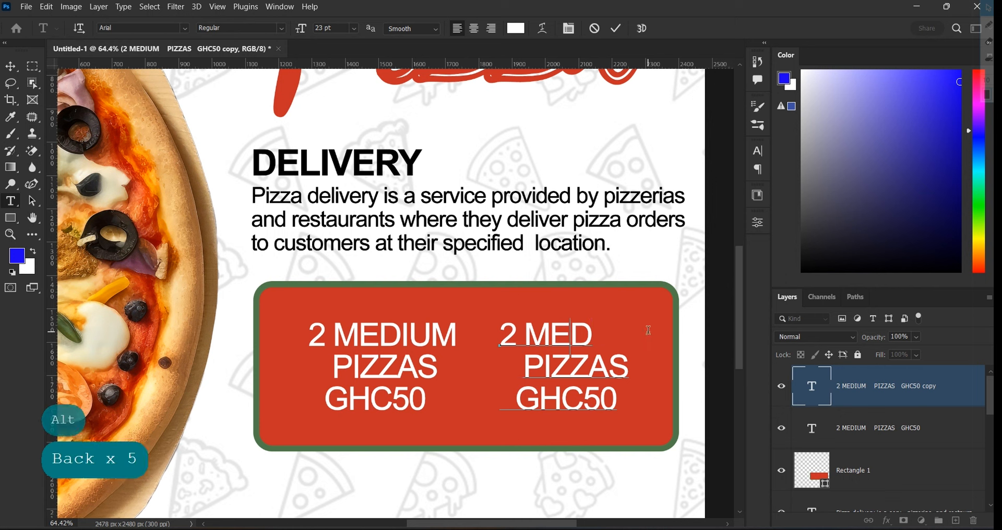
key(BackSpace)
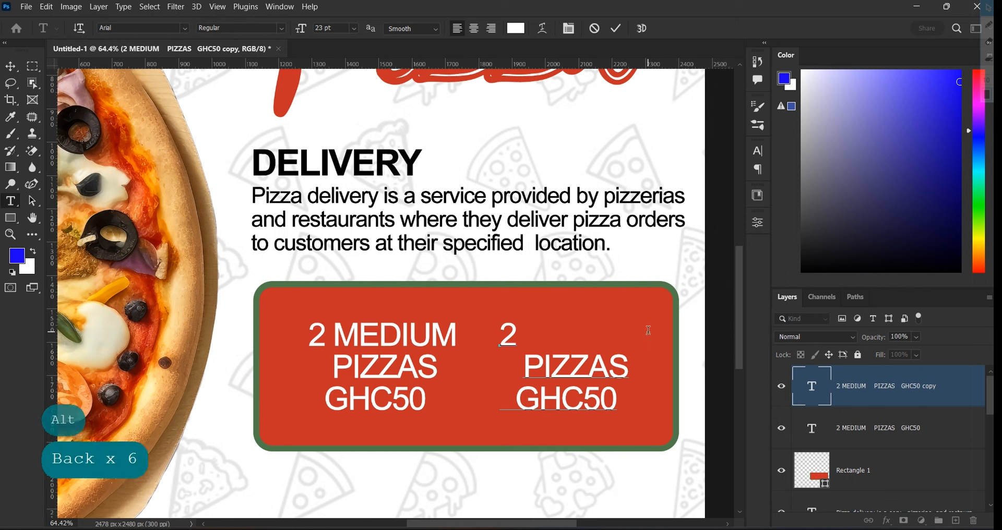
text(LARGE)
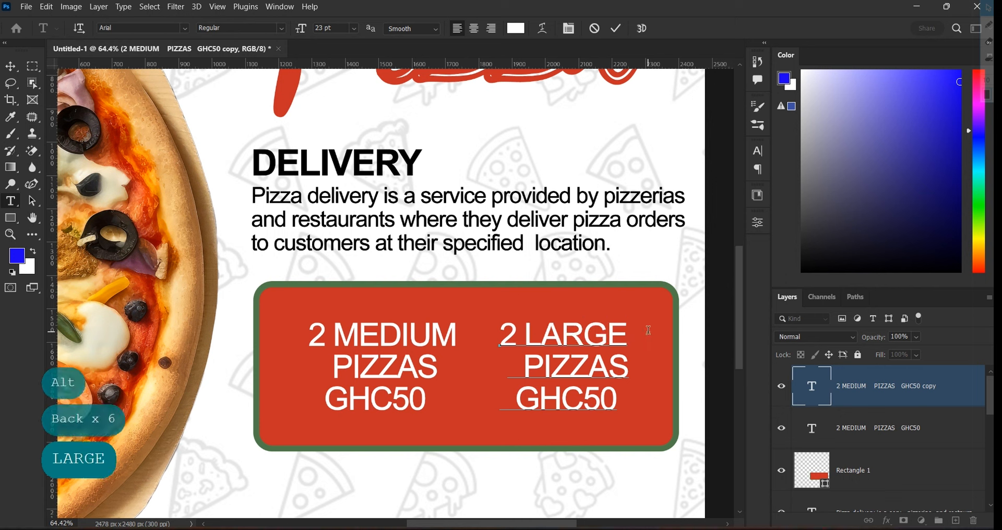
Change the copy's price from GHC50 to GHC80
click(593, 401)
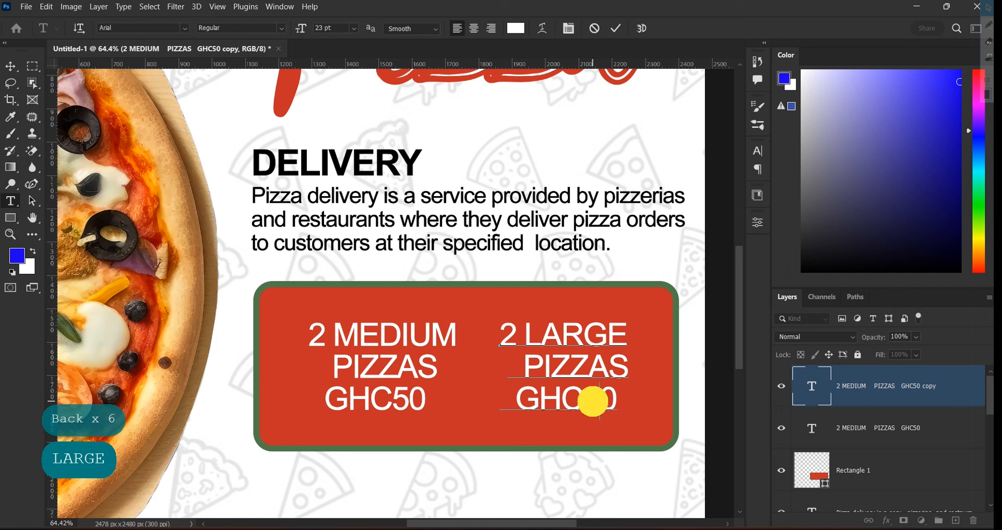
key(BackSpace)
text(5)
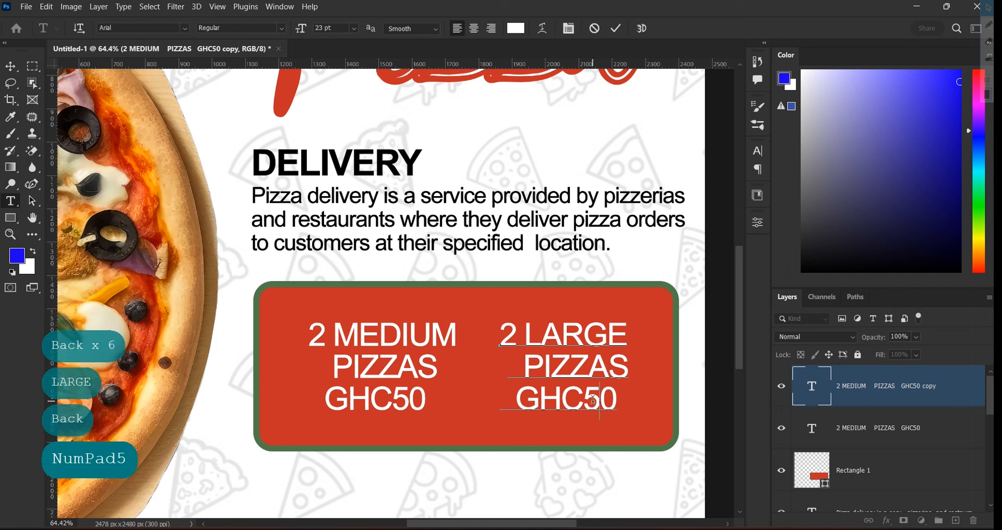
key(BackSpace)
text(8)
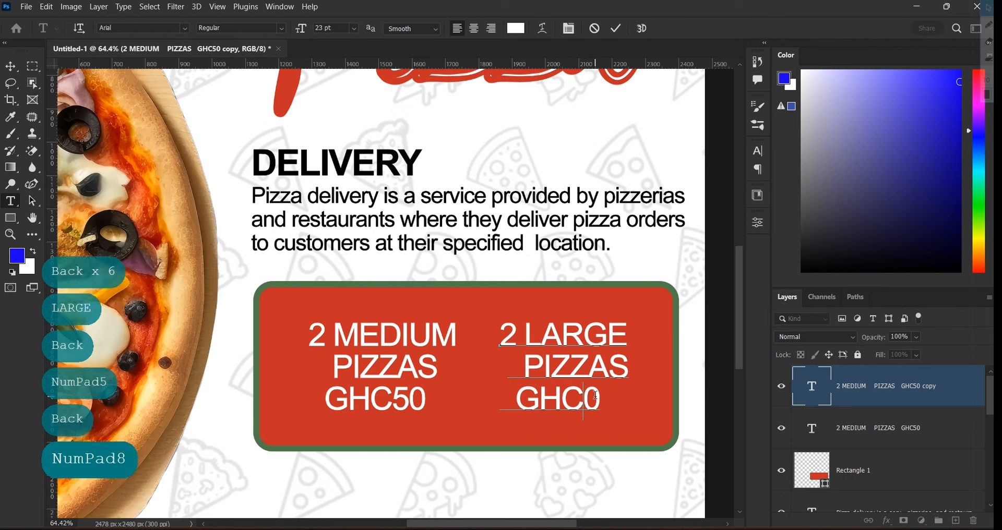
click(615, 29)
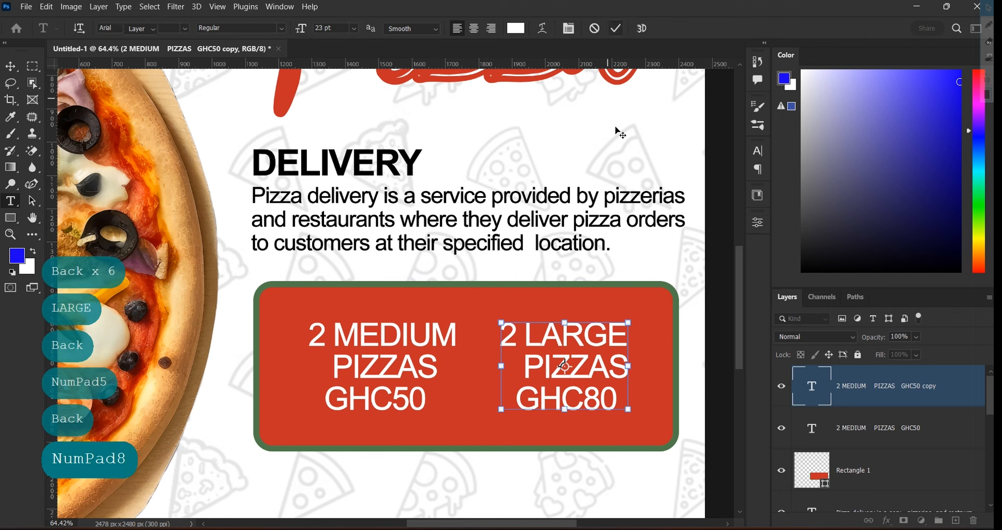
Shift both offer texts left to centre them in the red box
key(v)
click(427, 340)
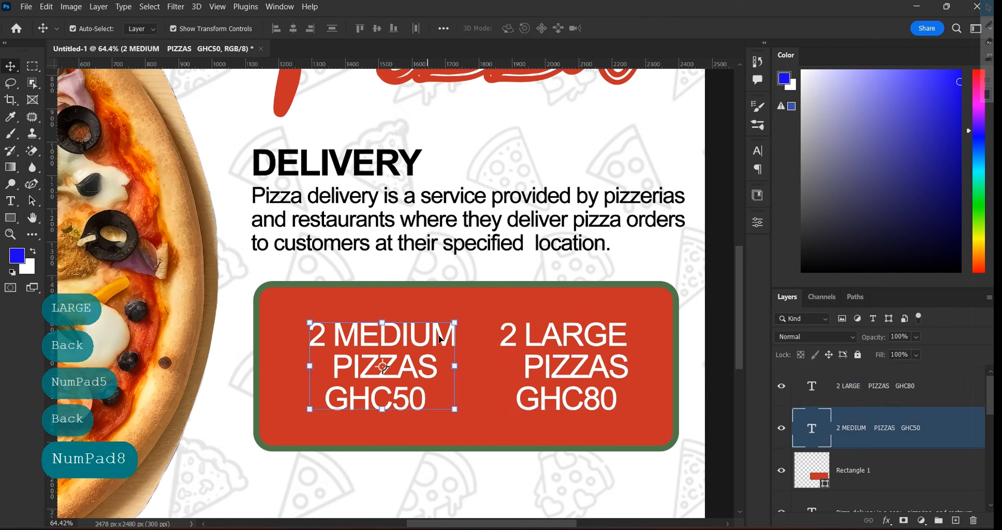
shift+click(571, 375)
drag(573, 374, 565, 369)
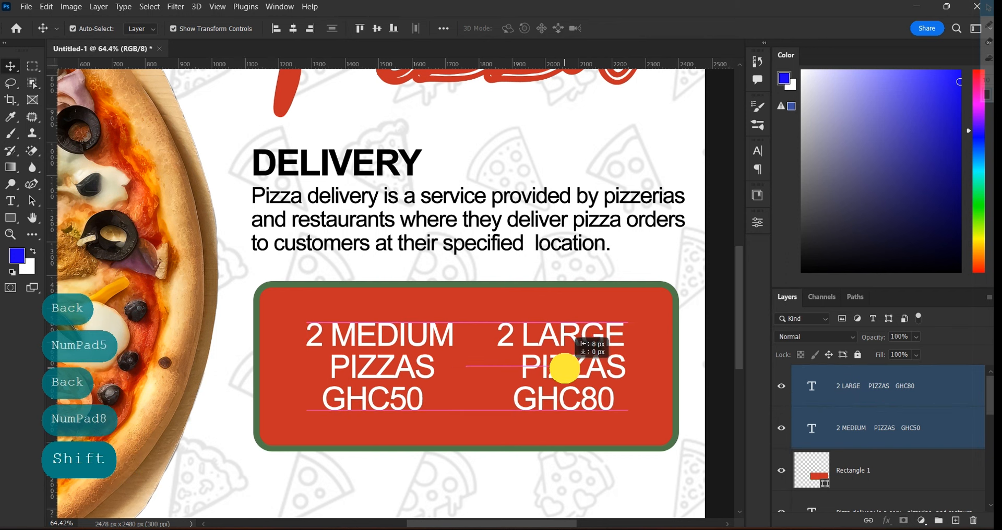
drag(566, 368, 566, 372)
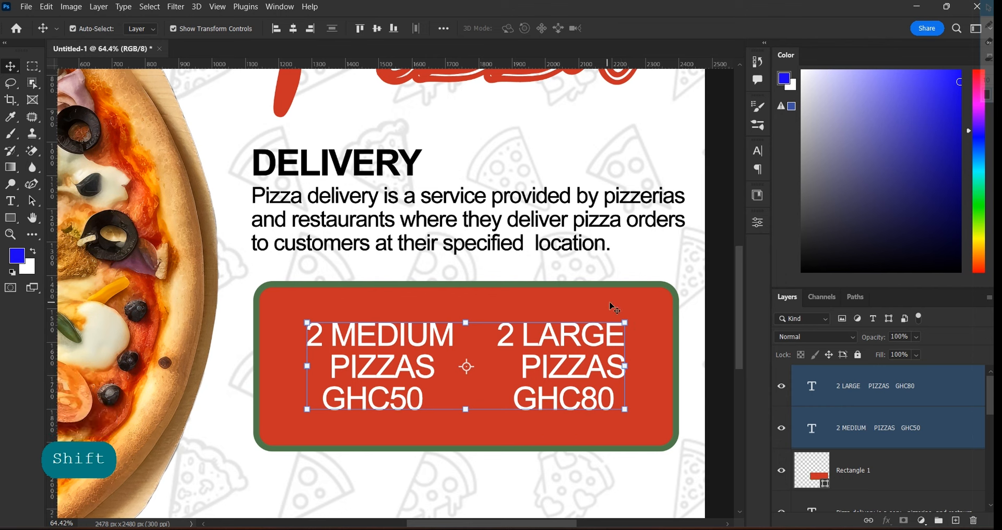
Nudge the red box together with both offer texts
shift+click(633, 295)
drag(625, 296, 628, 310)
scroll(632, 312, down, 2)
click(694, 281)
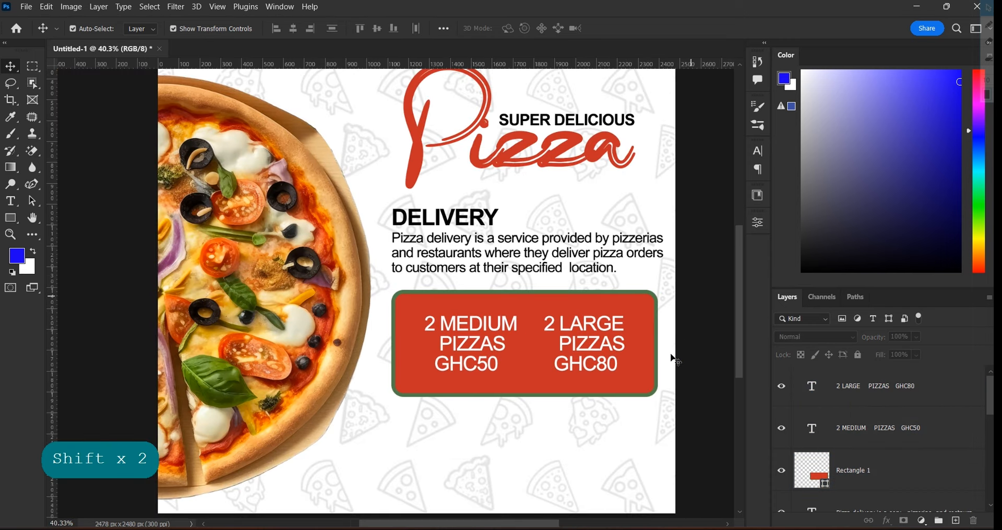
scroll(611, 399, down, 1)
drag(742, 340, 743, 351)
scroll(555, 404, down, 2)
scroll(517, 416, up, 1)
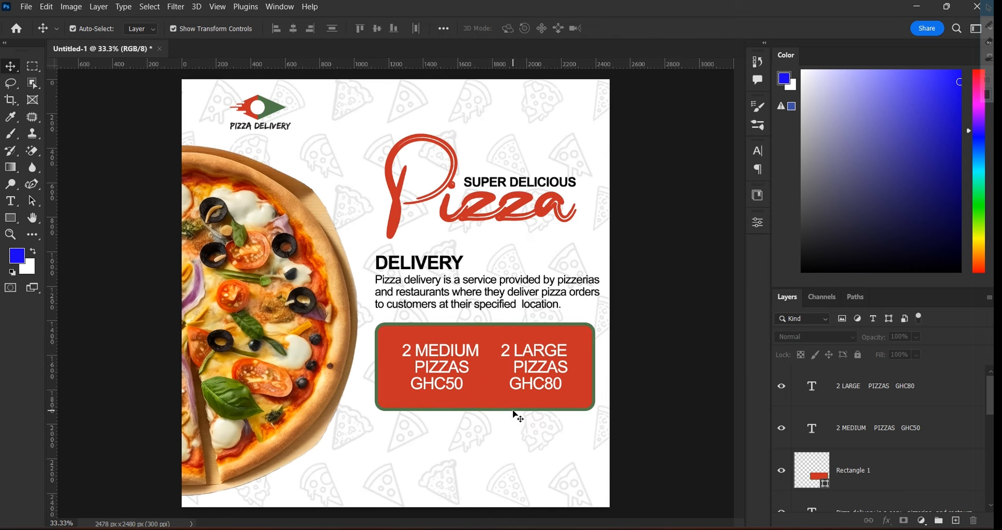
scroll(482, 441, up, 1)
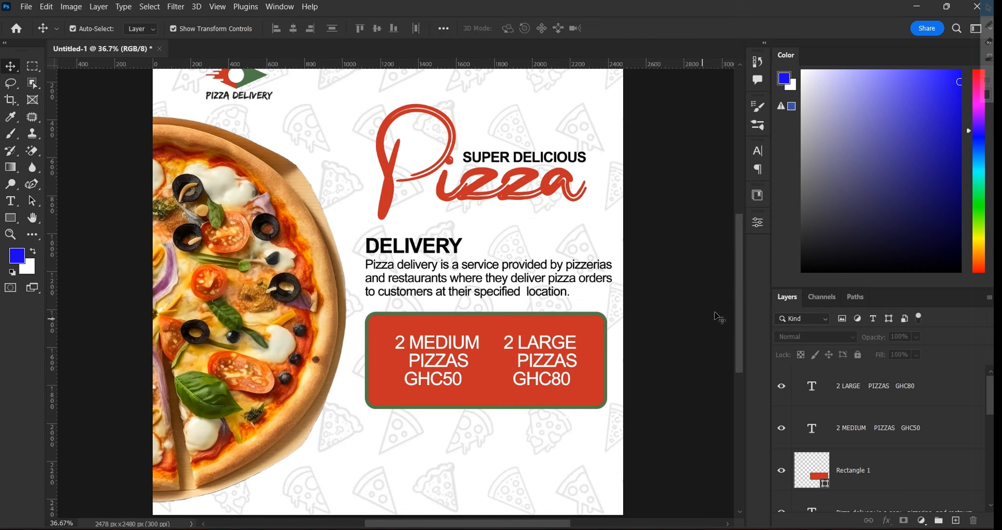
drag(741, 316, 743, 342)
click(454, 278)
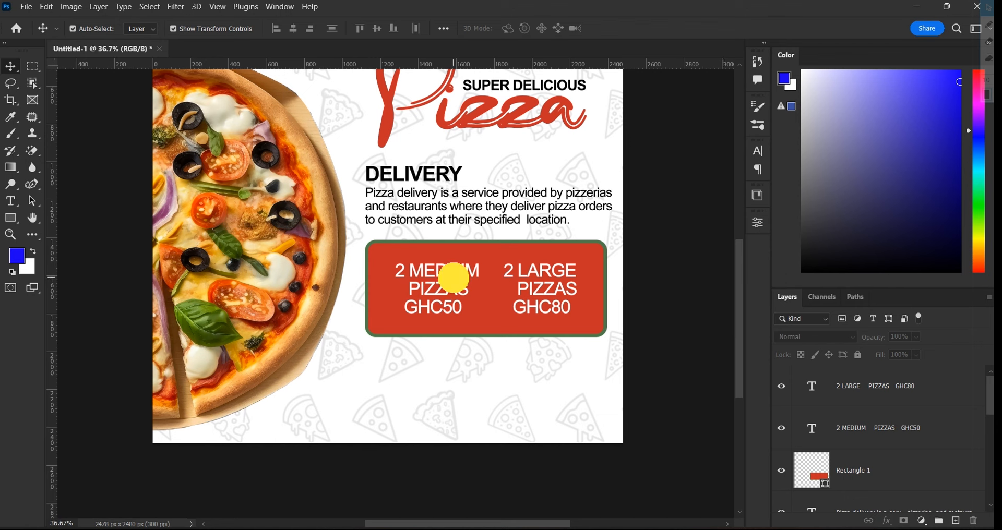
Duplicate the offer text below the red box and make it black (000000)
drag(457, 283, 443, 369)
double_click(443, 369)
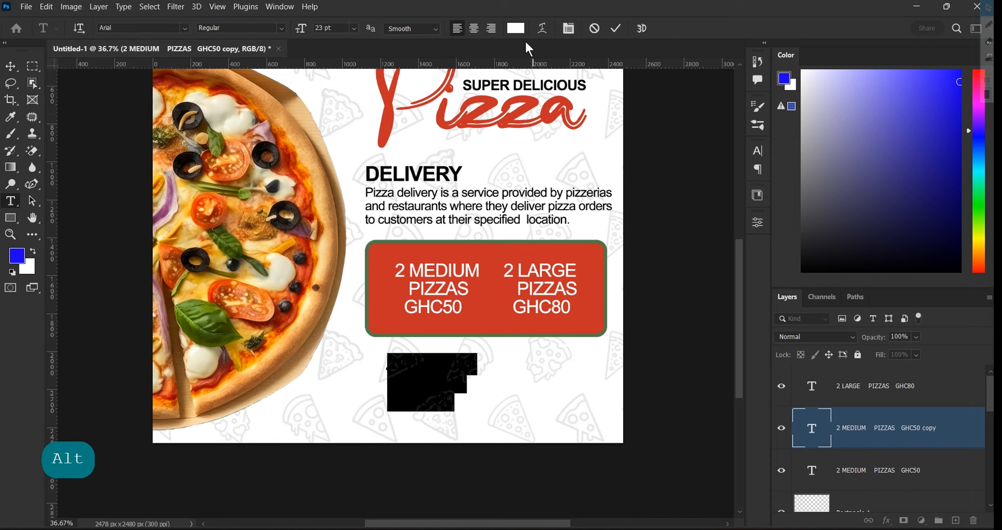
click(517, 28)
text(000000)
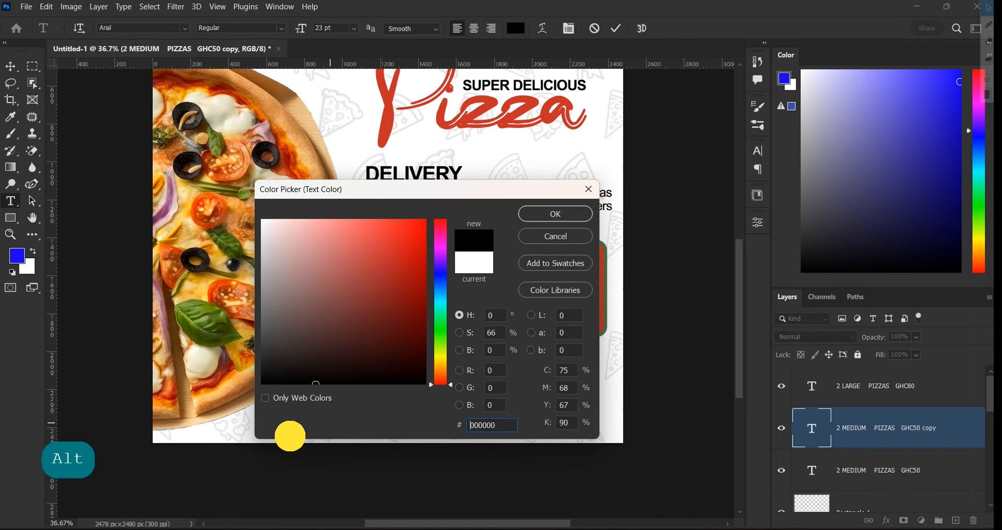
click(551, 215)
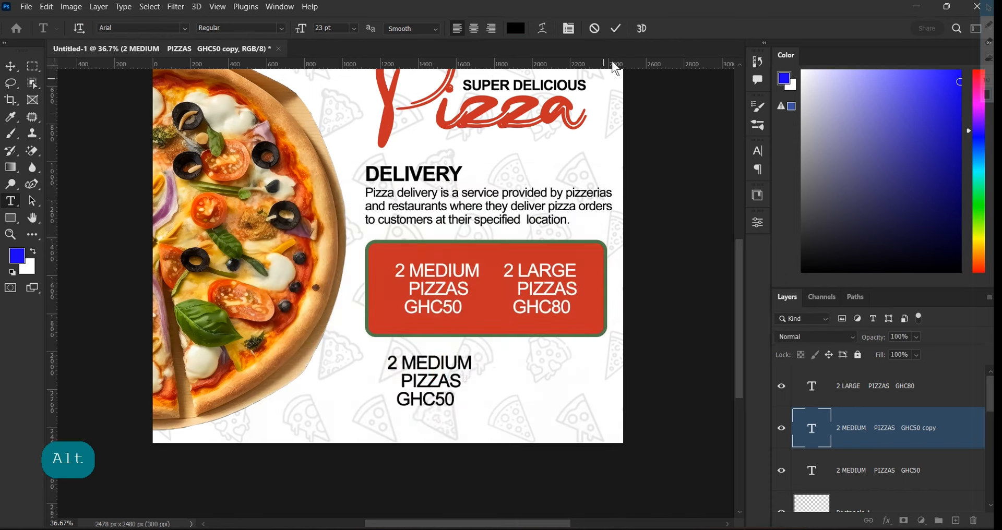
click(616, 29)
key(v)
scroll(458, 380, up, 4)
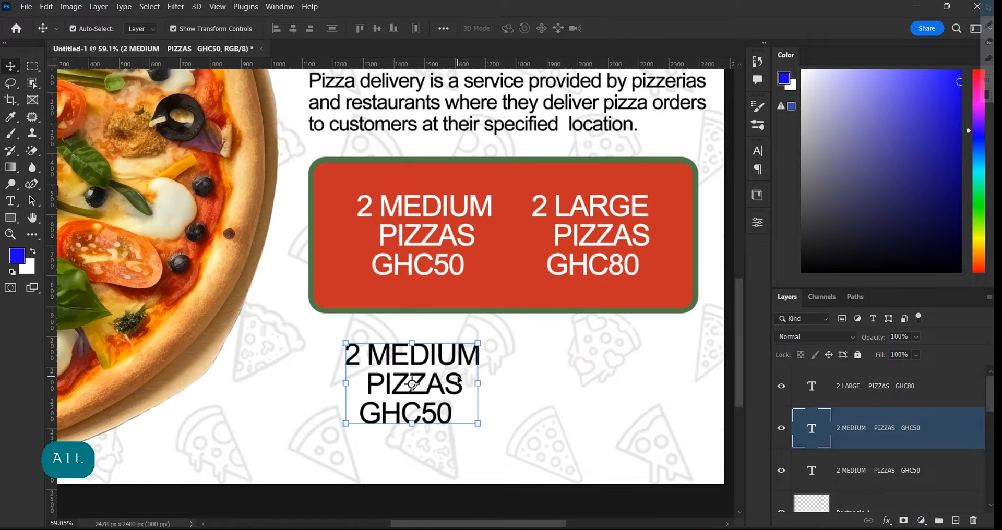
scroll(460, 374, down, 3)
Replace the black copy with the phone number at about 27 pt, nudged slightly down
double_click(448, 359)
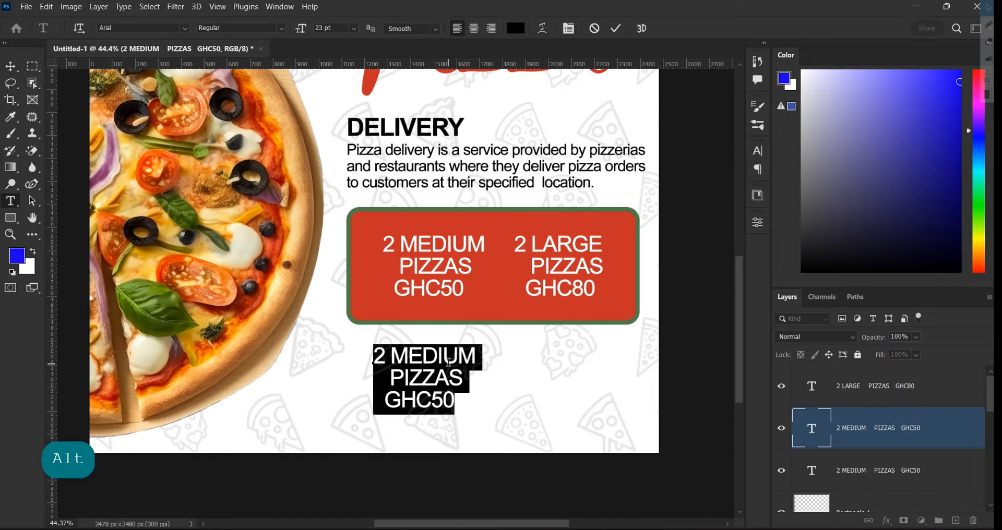
key(BackSpace)
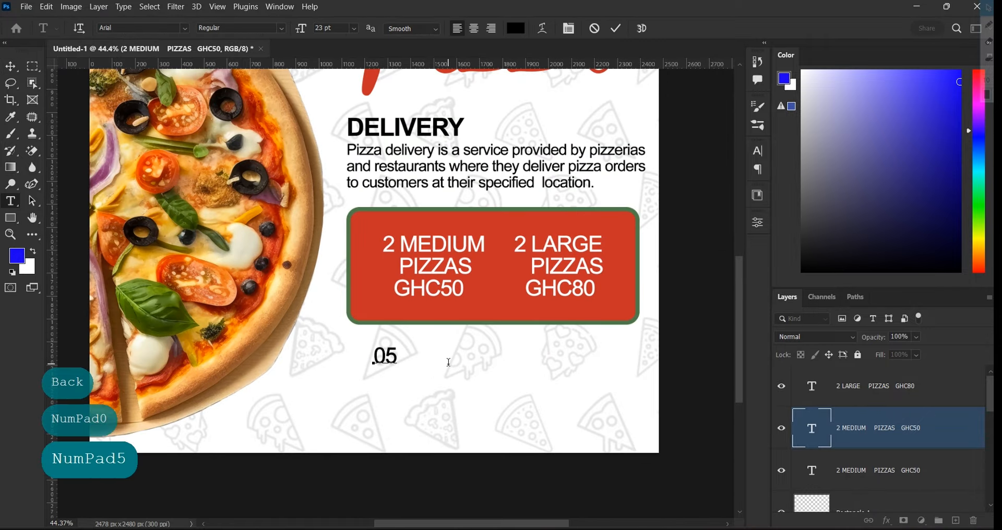
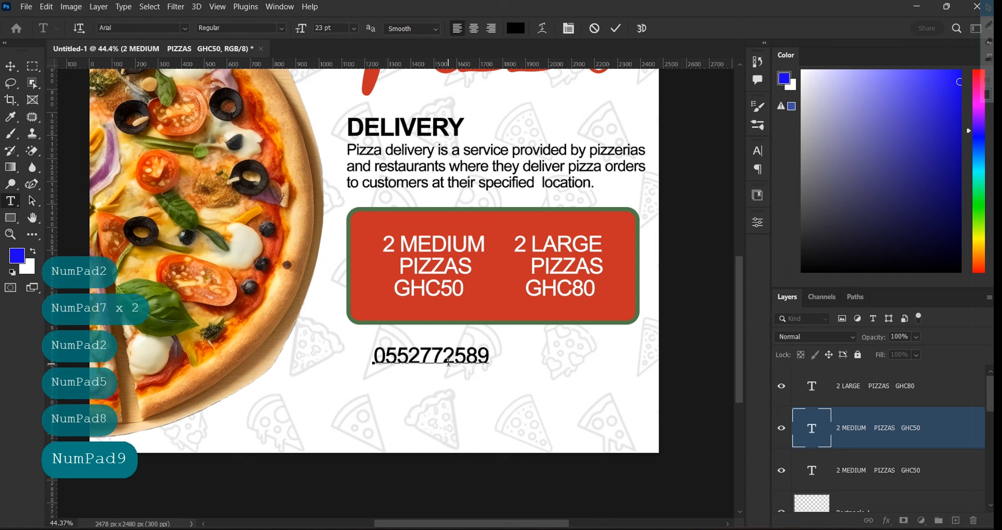
key(ctrl+a)
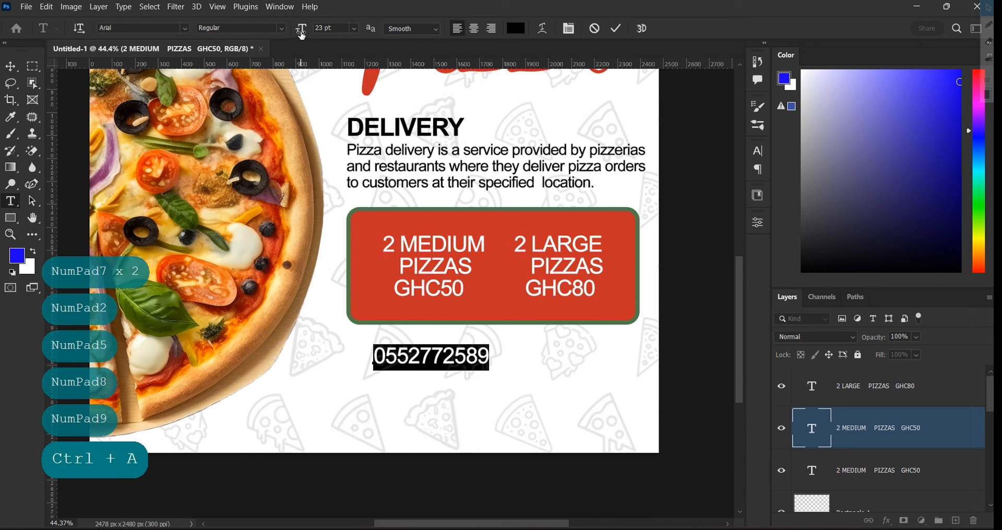
drag(302, 34, 303, 34)
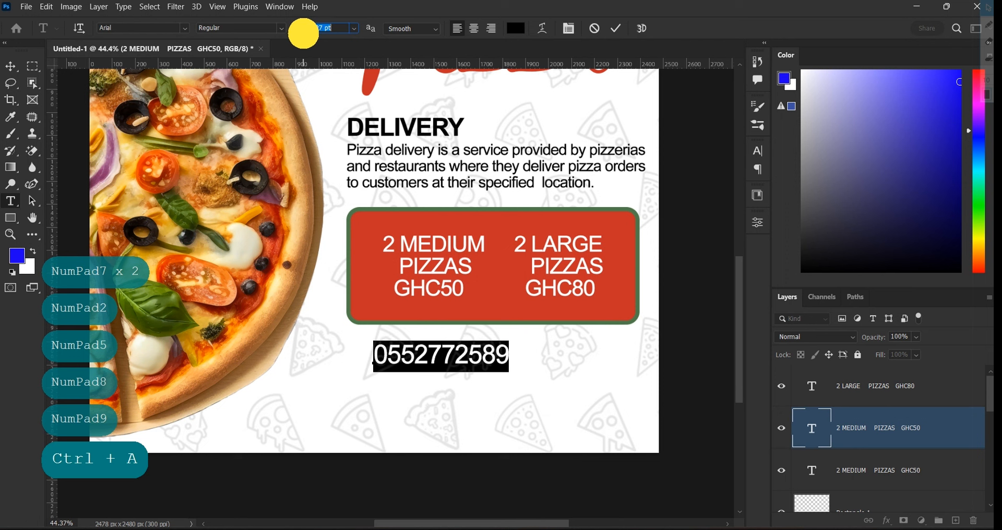
click(619, 30)
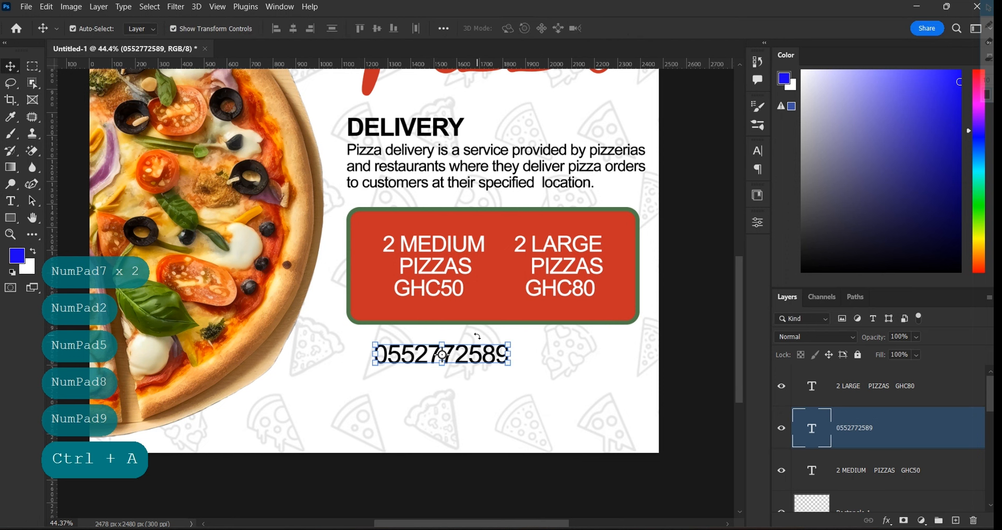
mouse_move(478, 360)
mouse_down()
mouse_move(465, 362)
mouse_move(479, 364)
mouse_up()
click(486, 414)
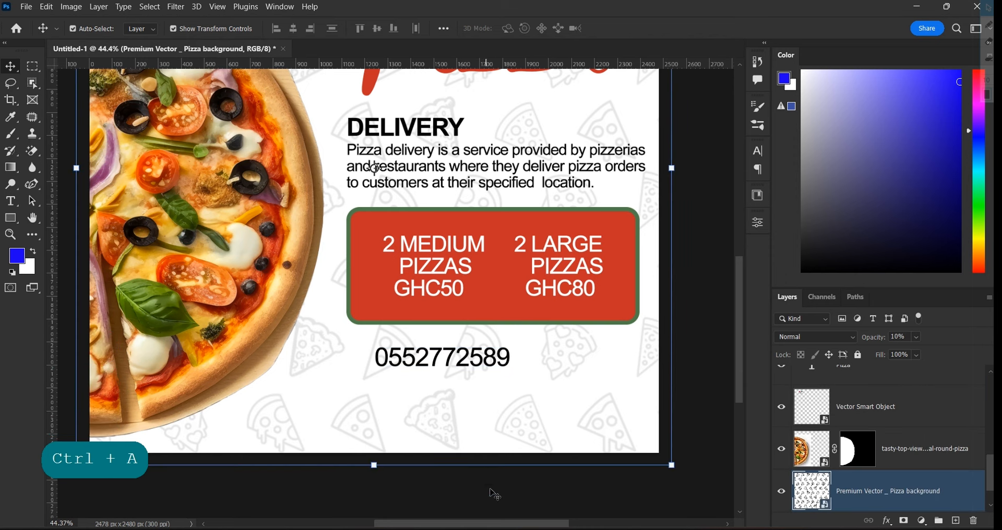
Drag the phone icon image from the flyer assets folder onto the flyer
key(alt+Tab)
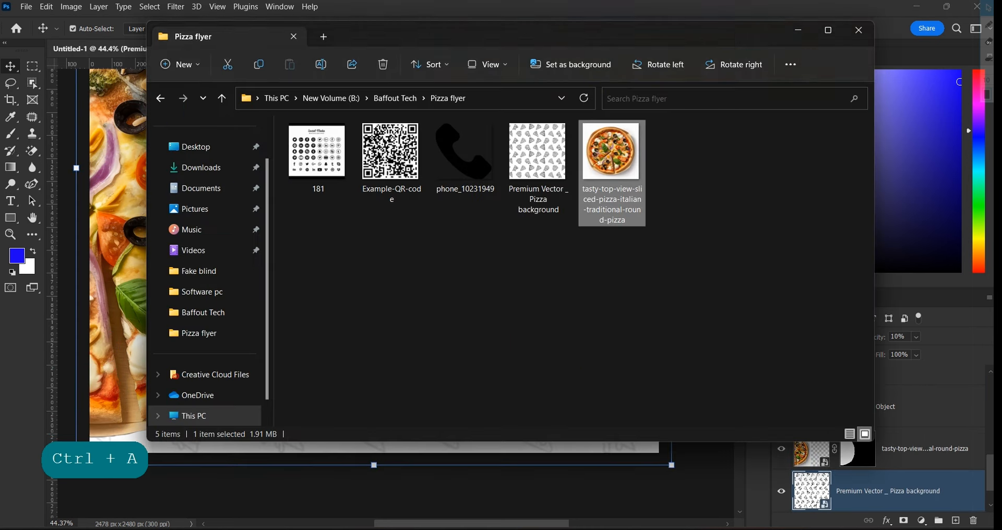
click(468, 159)
drag(445, 179, 122, 335)
scroll(422, 456, down, 6)
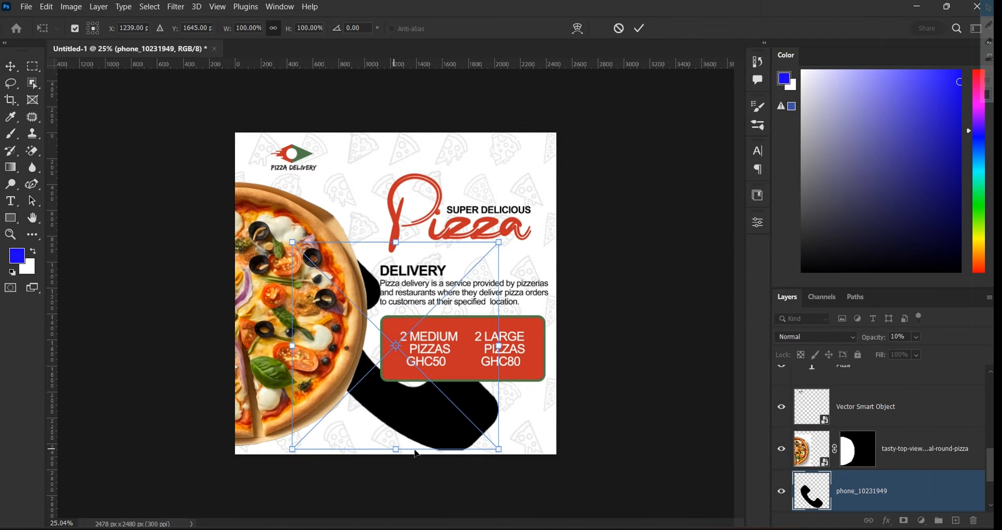
key(ctrl+plus)
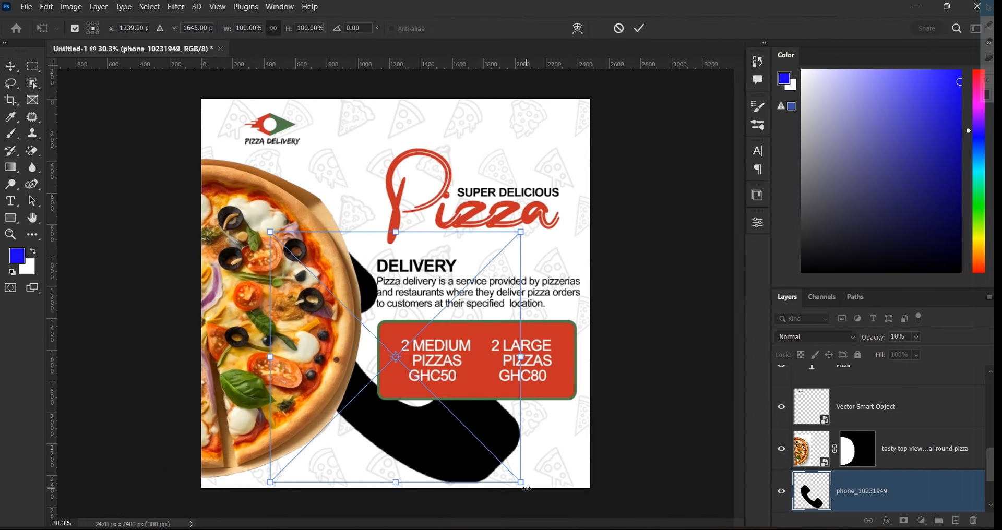
Scale the phone icon down to about 12% over the phone number and commit
drag(521, 483, 445, 406)
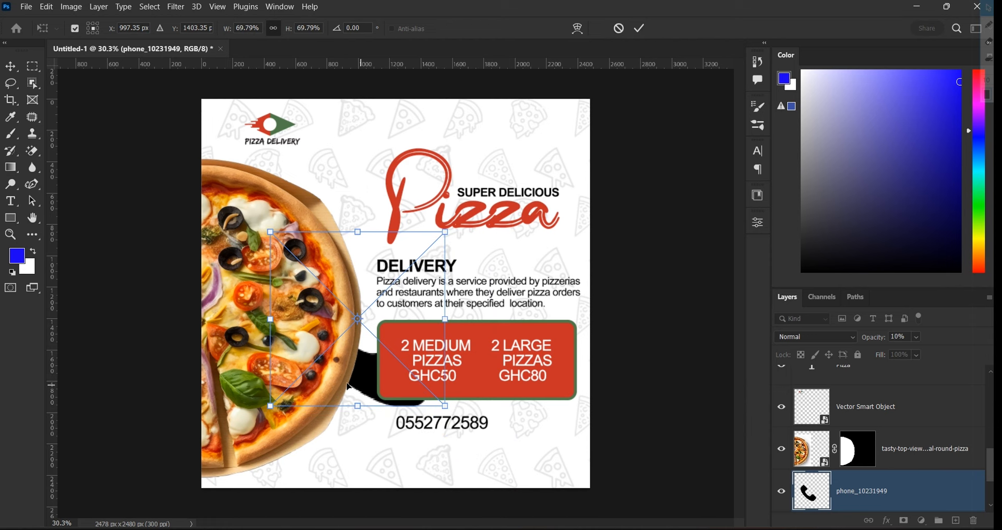
drag(360, 379, 481, 470)
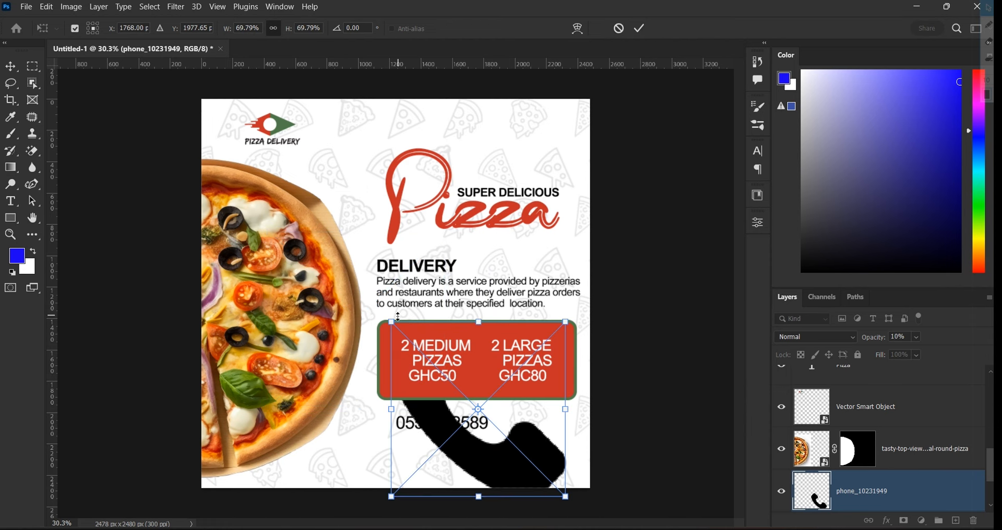
drag(391, 322, 316, 449)
scroll(524, 460, up, 2)
scroll(317, 450, up, 3)
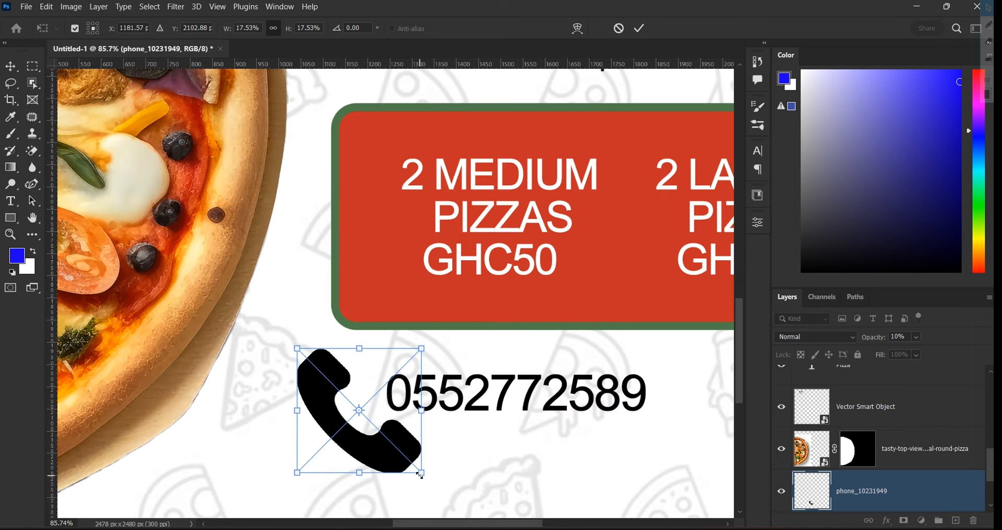
drag(421, 473, 401, 430)
scroll(377, 412, up, 2)
scroll(377, 413, up, 2)
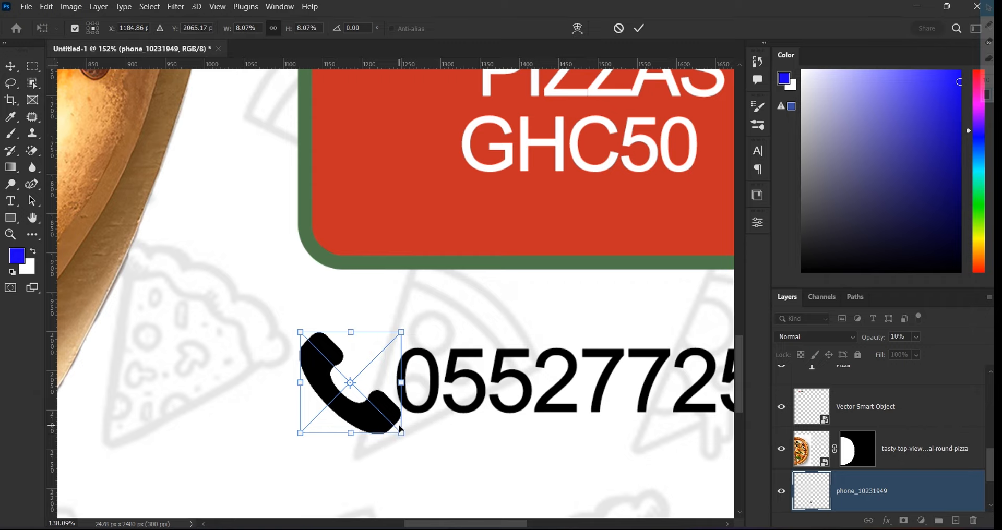
scroll(400, 430, down, 6)
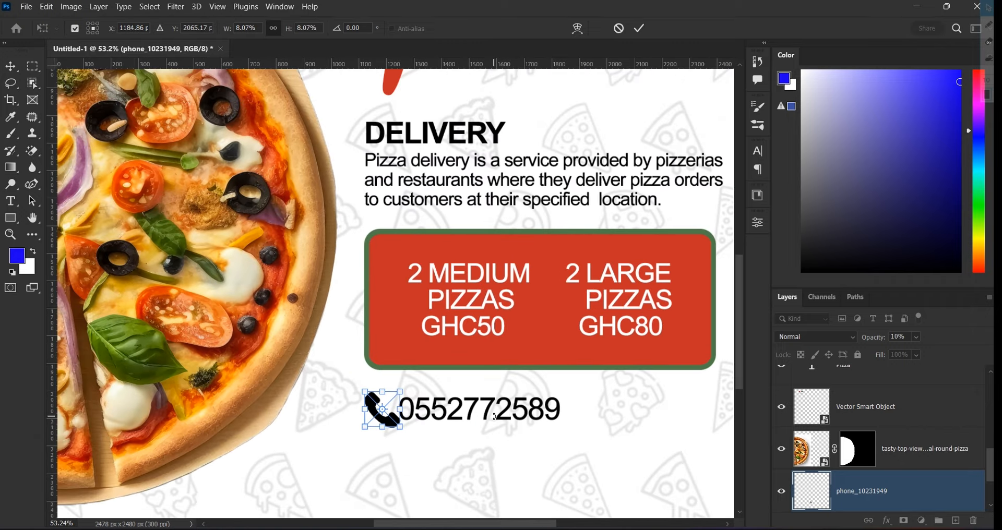
click(641, 28)
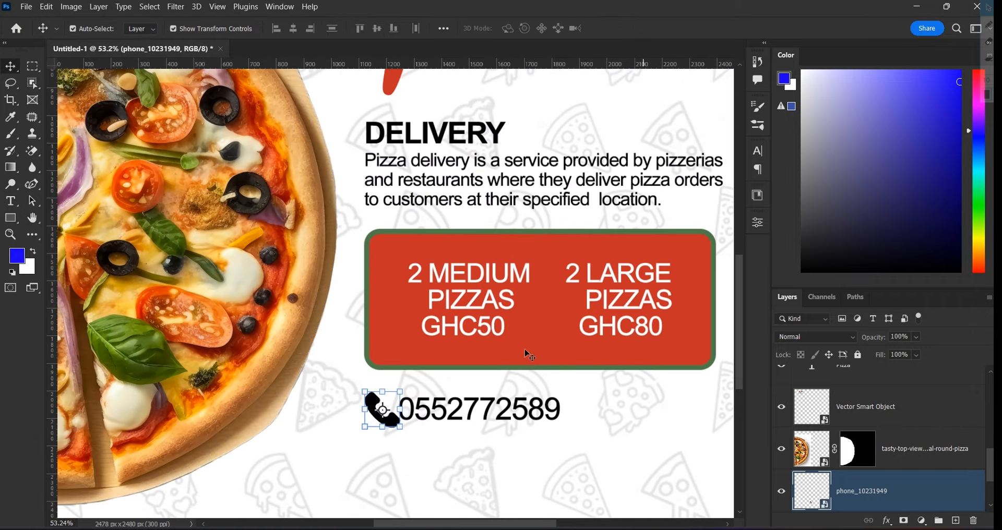
Shift the phone number text slightly to the right
scroll(524, 377, down, 1)
click(541, 414)
mouse_move(538, 412)
mouse_down()
mouse_move(529, 409)
mouse_move(543, 408)
mouse_up()
scroll(544, 411, down, 1)
Shrink the phone icon a bit more so it sits just left of the number
click(491, 442)
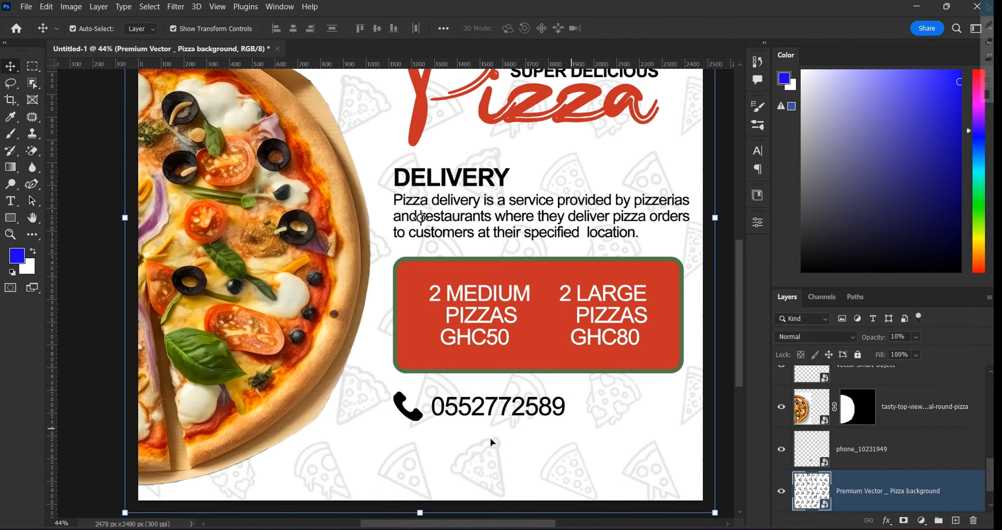
click(416, 416)
scroll(417, 419, up, 5)
drag(427, 428, 423, 422)
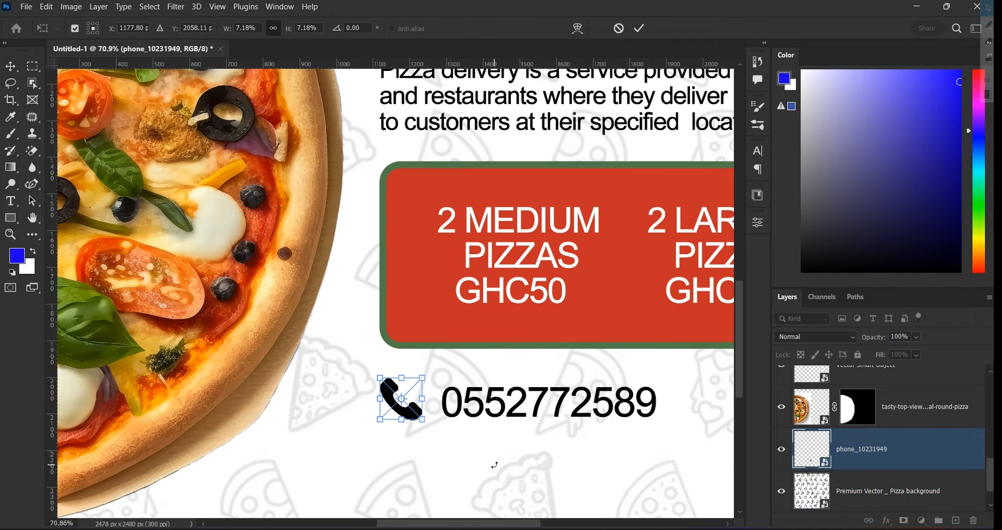
click(644, 29)
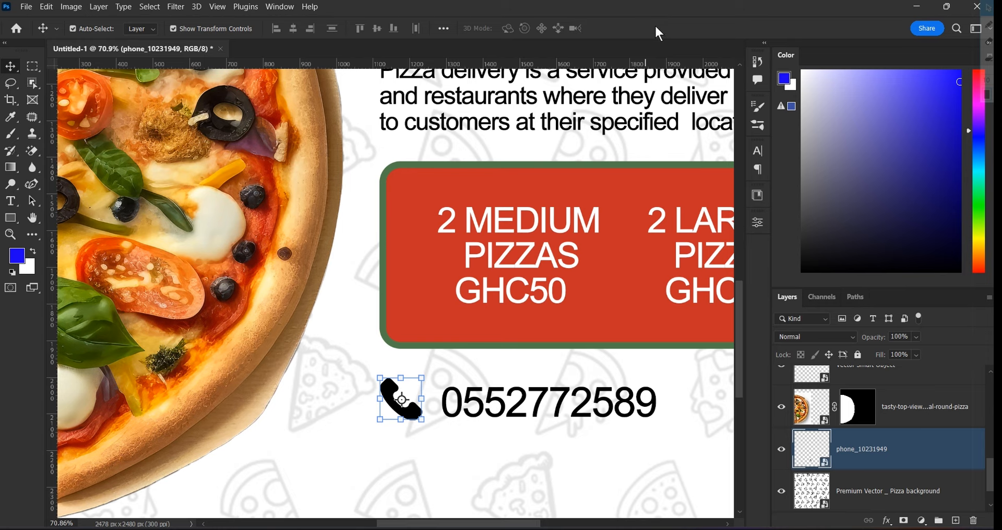
scroll(657, 120, down, 2)
scroll(647, 151, down, 1)
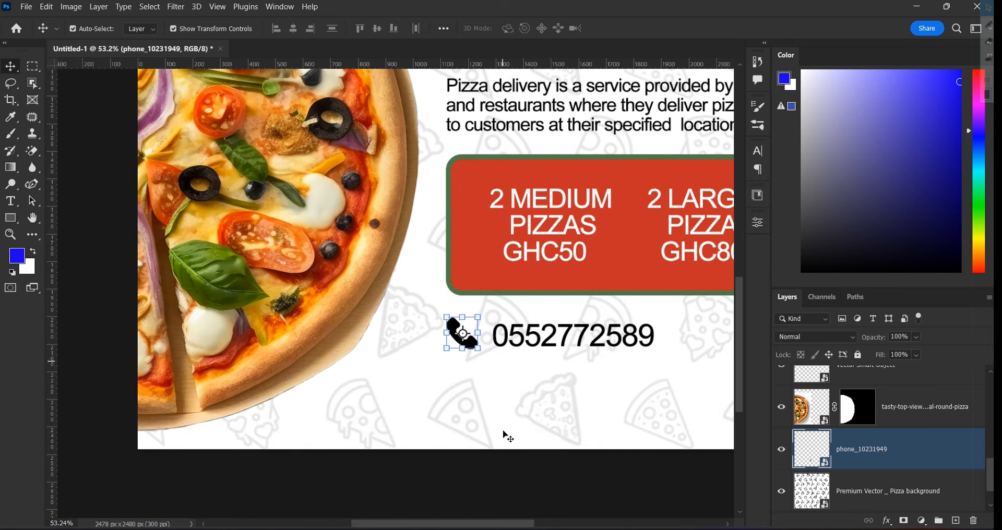
click(503, 481)
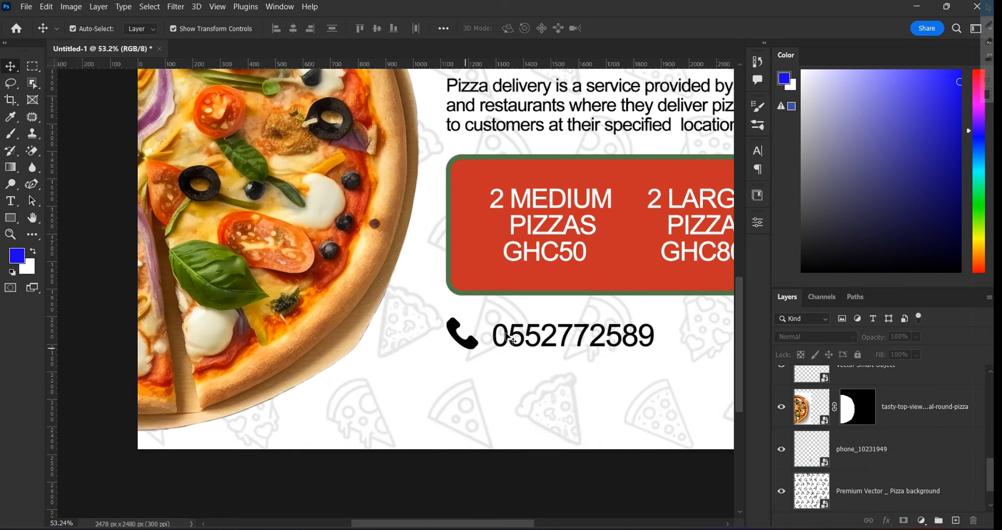
click(617, 356)
click(621, 339)
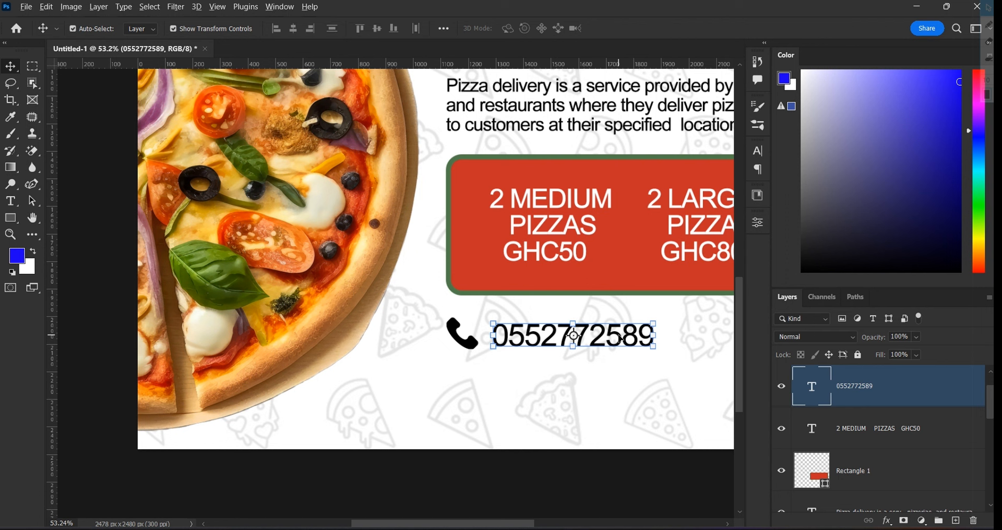
Duplicate the phone number below itself and retype the copy with the second phone number
drag(621, 339, 622, 372)
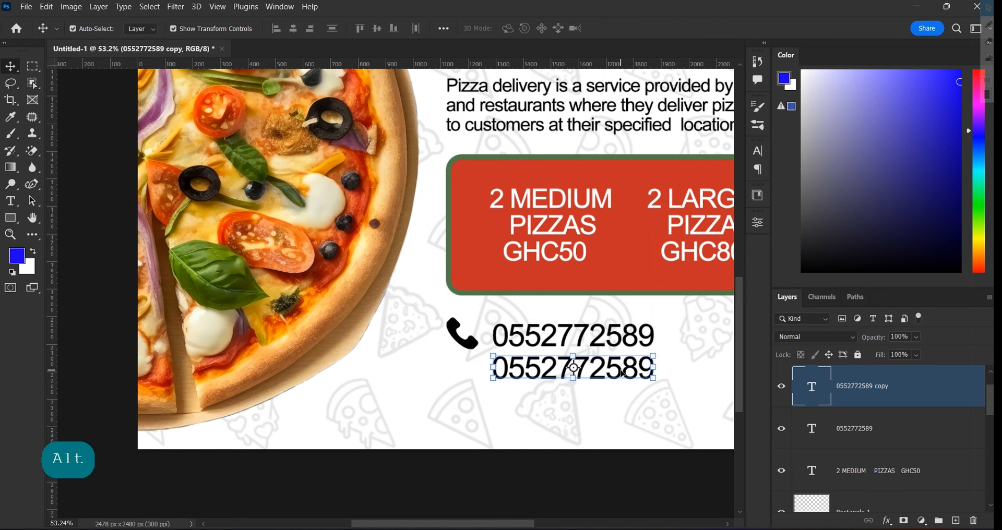
double_click(628, 366)
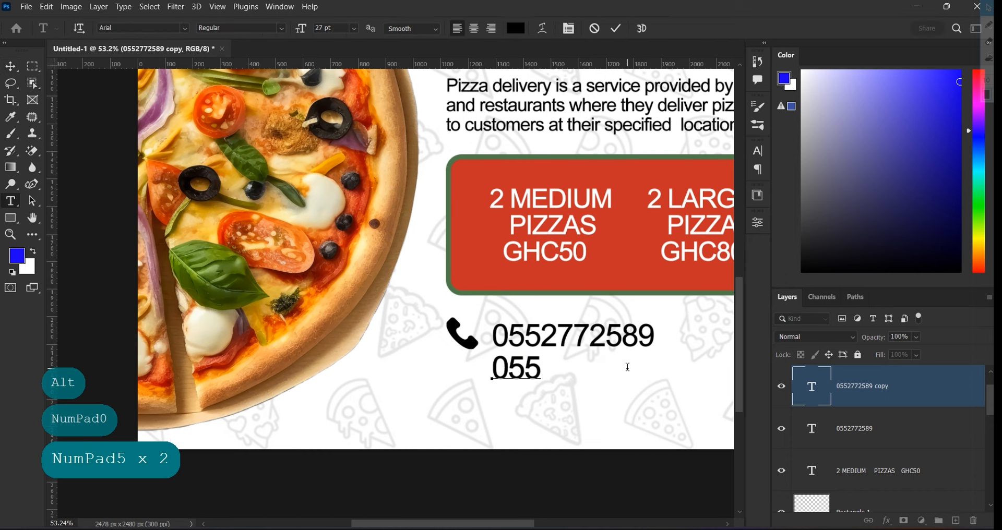
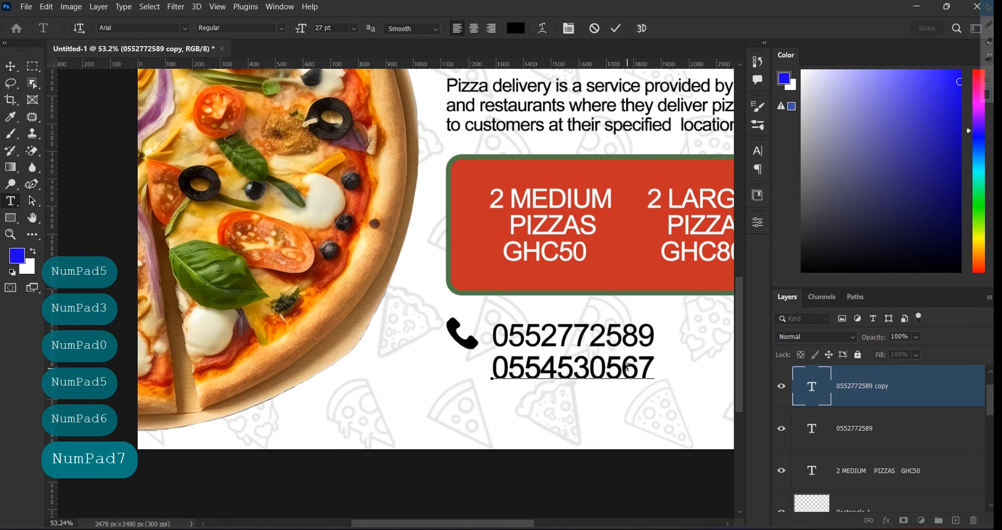
scroll(618, 360, down, 2)
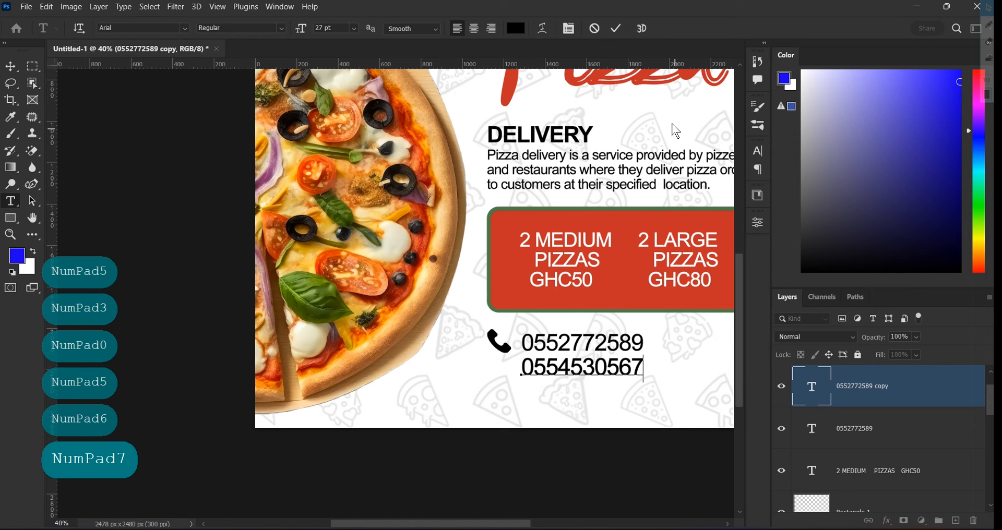
click(618, 26)
key(ctrl+0)
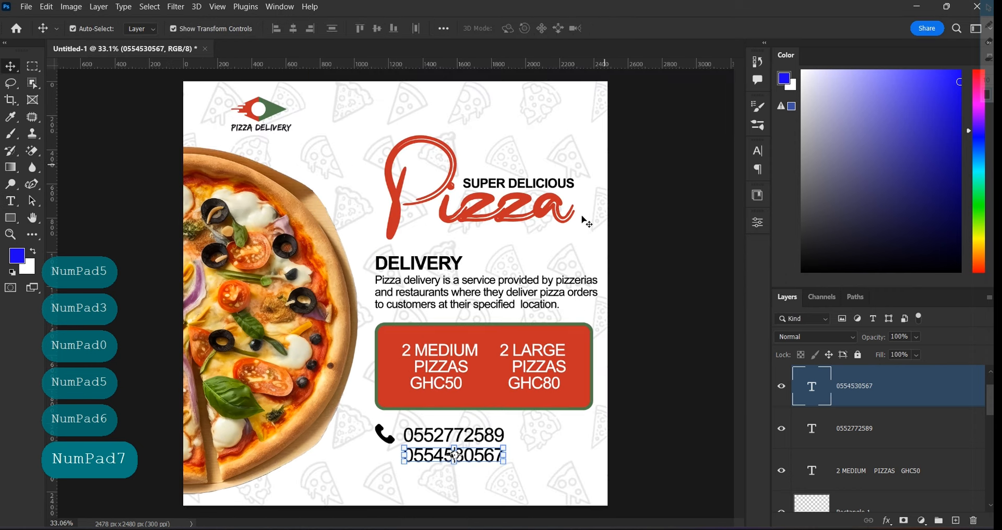
click(638, 364)
Open the 181 social media icons image from the Pizza flyer folder in Photoshop
click(538, 529)
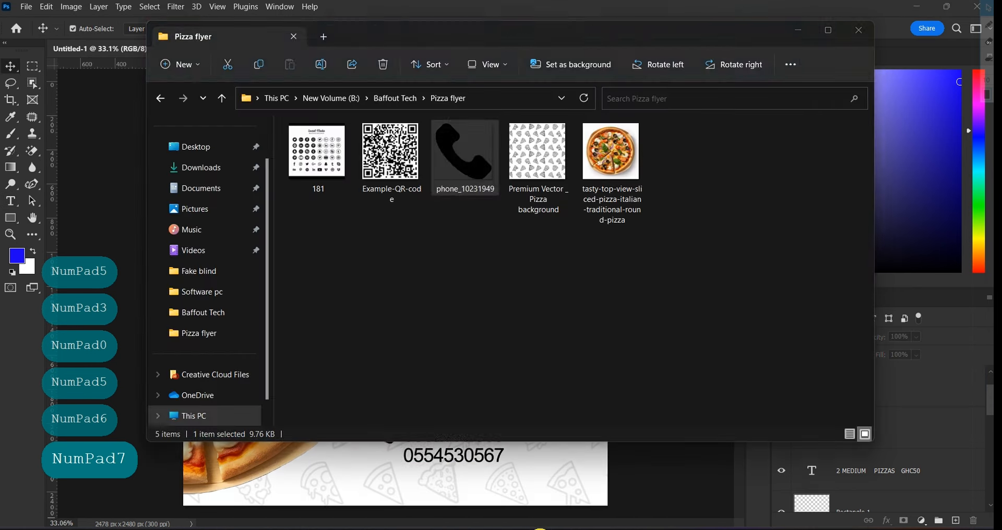
right_click(309, 149)
mouse_move(491, 218)
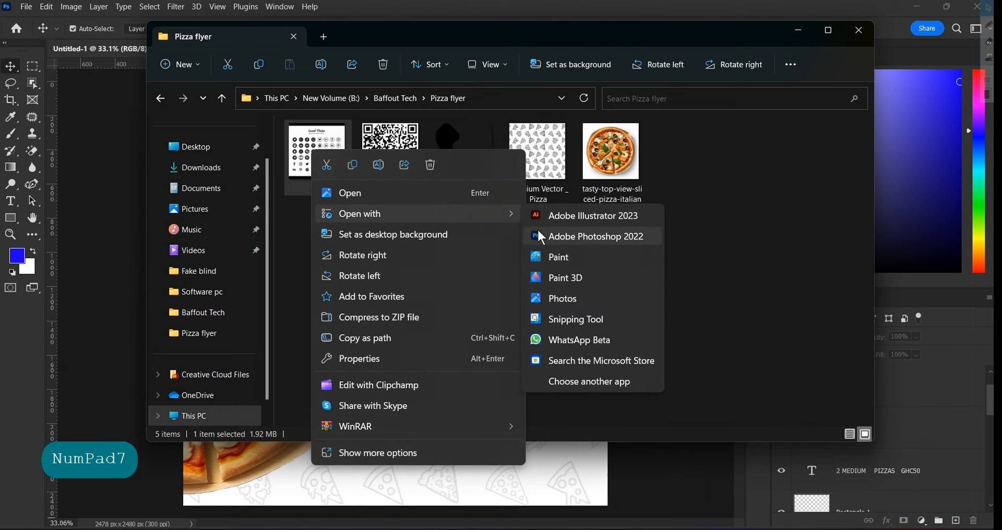
click(550, 238)
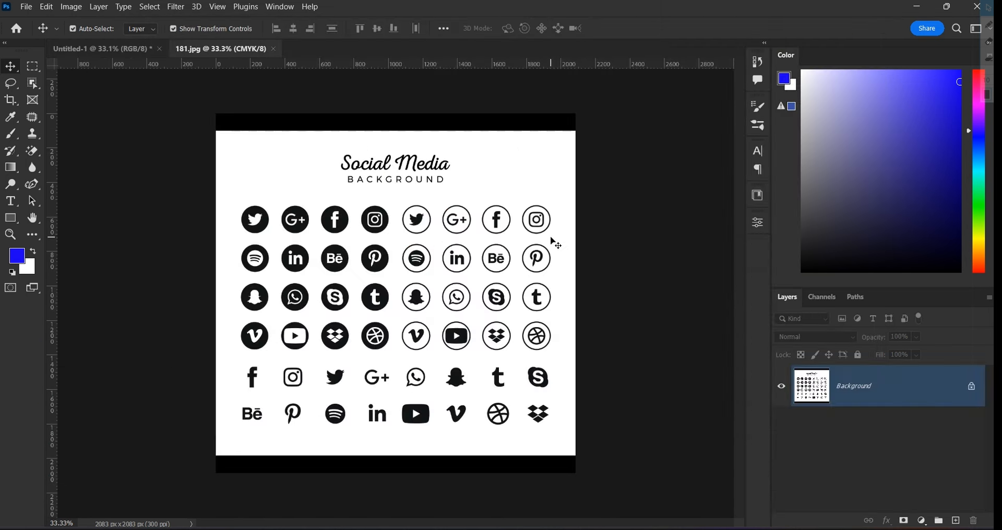
Crop the heading off the top of the icons image
click(10, 99)
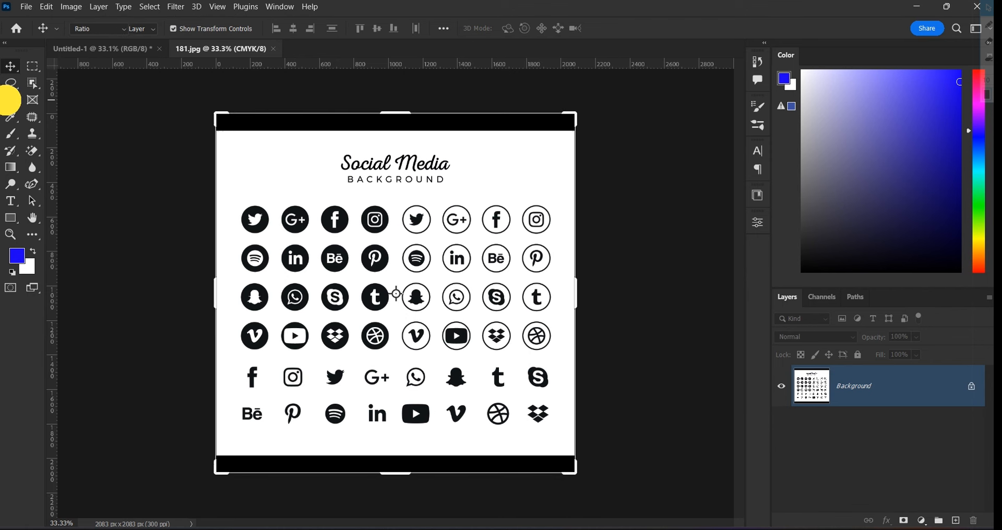
drag(398, 112, 390, 149)
key(Return)
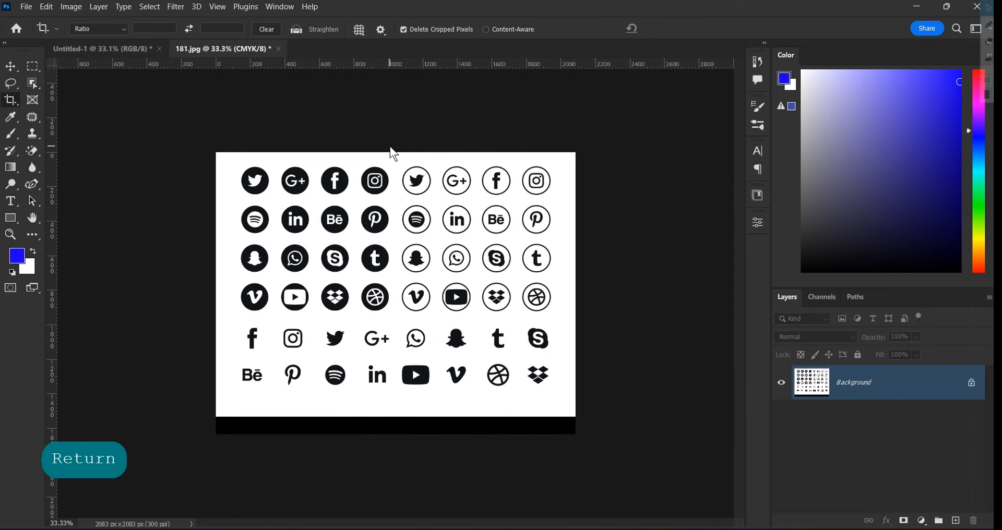
scroll(203, 511, up, 2)
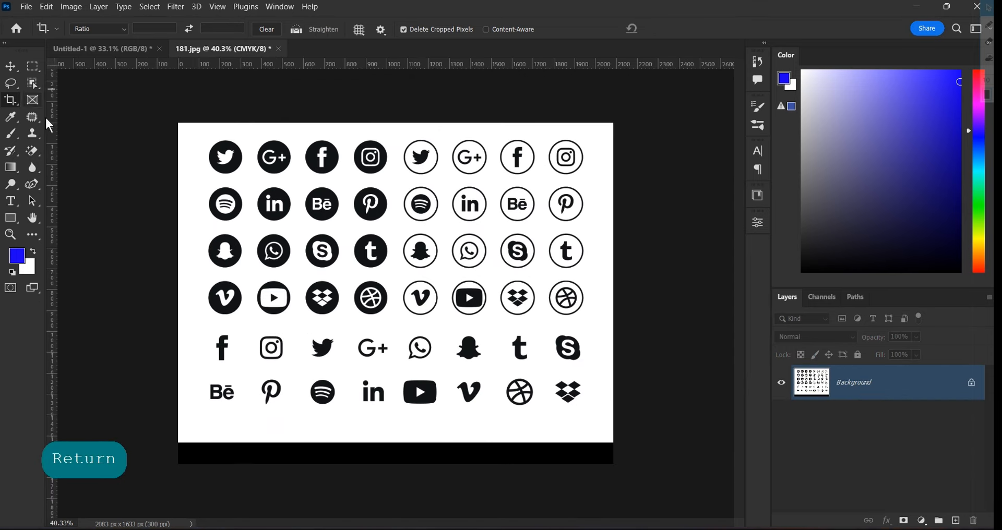
Erase the white background to transparency with the Magic Eraser
click(33, 147)
click(71, 176)
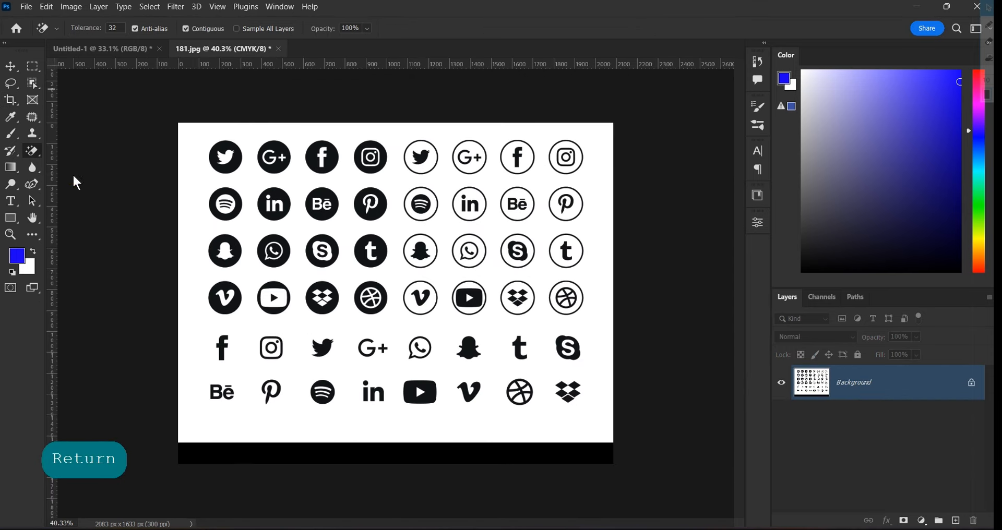
click(191, 184)
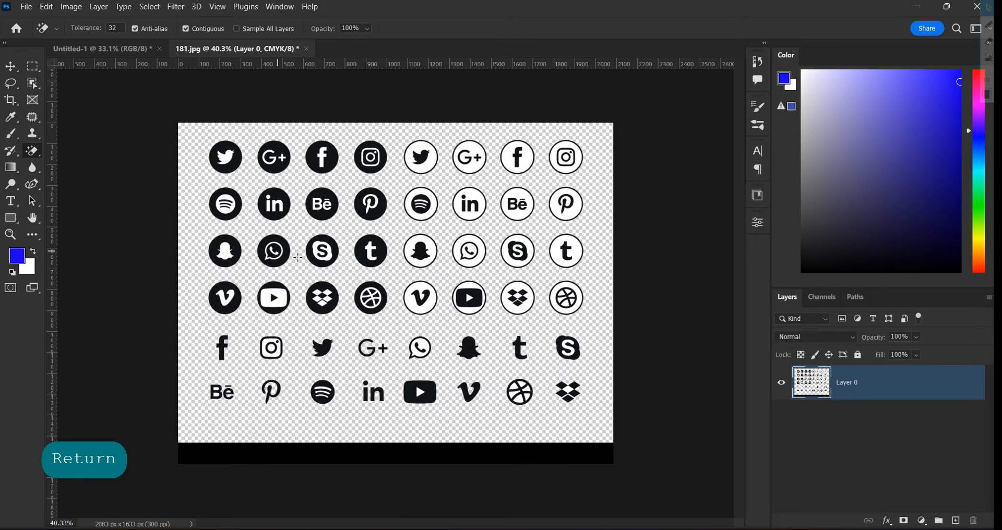
scroll(197, 258, up, 4)
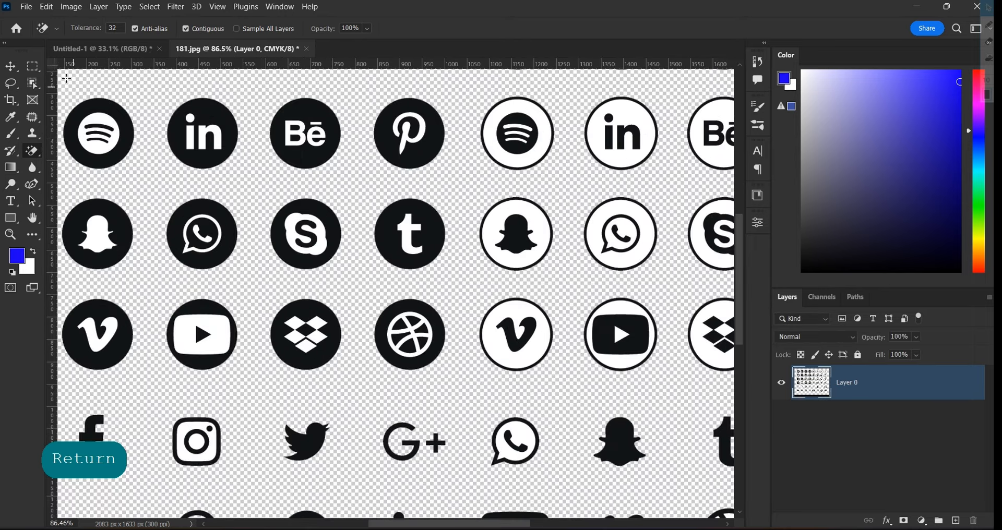
Draw a rectangular selection around the WhatsApp icon in the second row
right_click(33, 67)
click(86, 67)
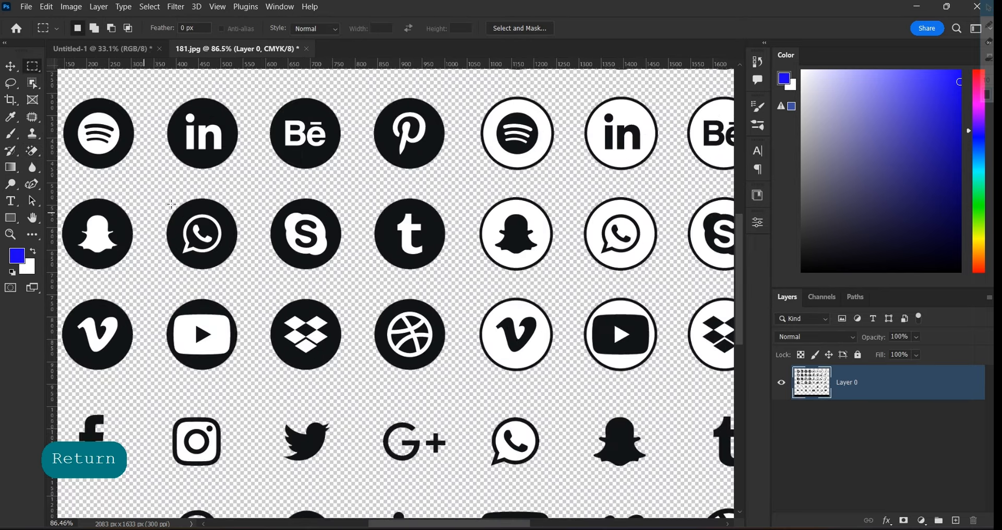
drag(136, 188, 252, 280)
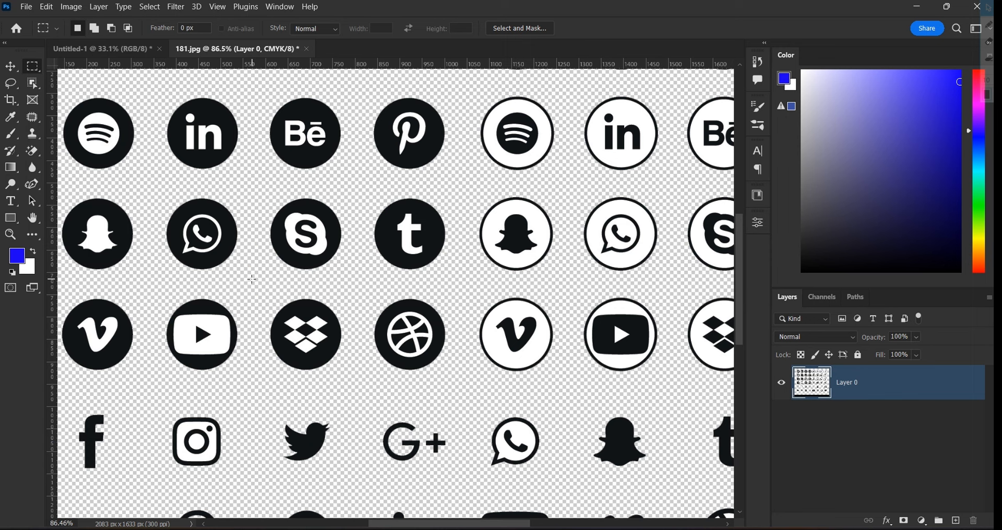
Move the selected WhatsApp icon onto the flyer beside the second phone number
click(11, 66)
drag(200, 211, 363, 442)
scroll(394, 452, up, 4)
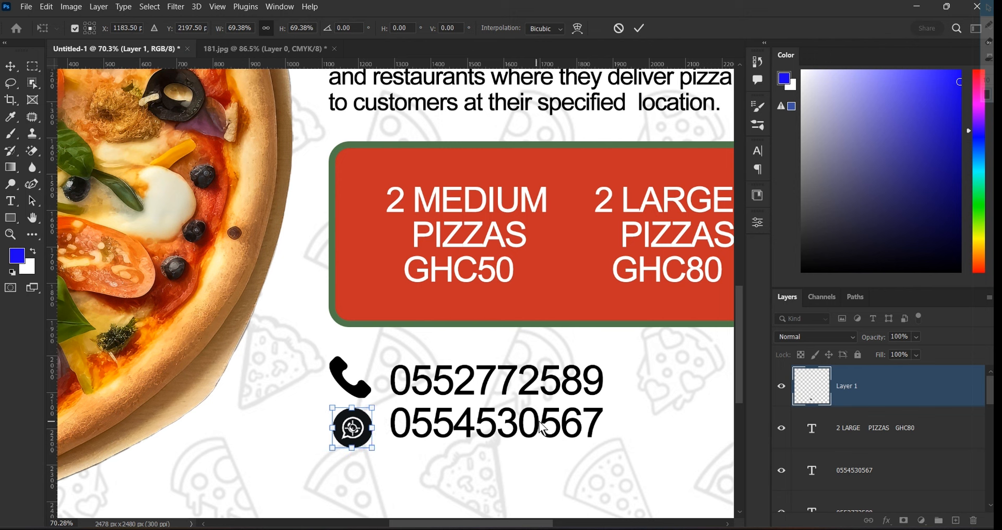
key(Return)
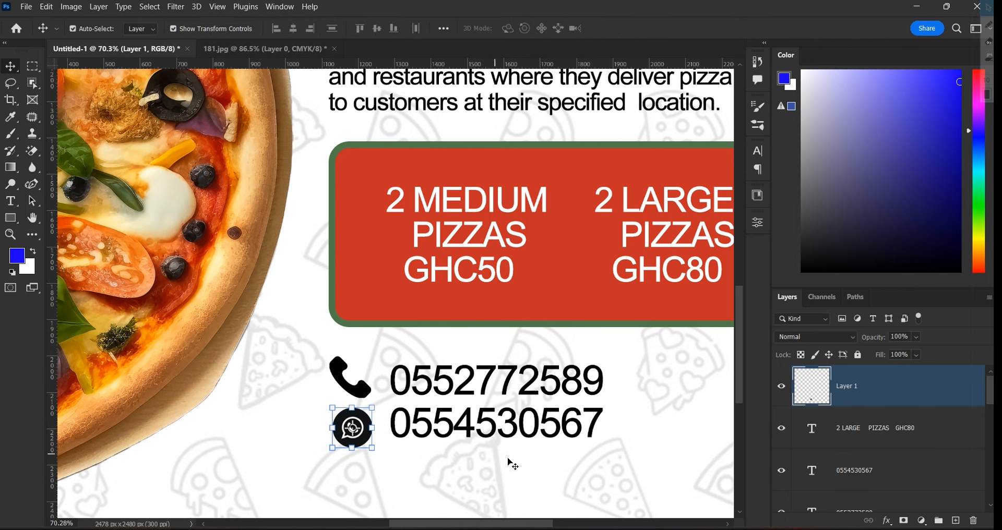
Nudge the second phone number and the WhatsApp icon down so they line up
click(554, 421)
key(Down)
key(Down)
key(Down)
key(Down)
key(Down)
key(Down)
key(Down)
key(Down)
key(Down)
key(Down)
key(Down)
key(Down)
key(Down)
key(Down)
key(Down)
key(Down)
key(Down)
key(Down)
key(Down)
key(Down)
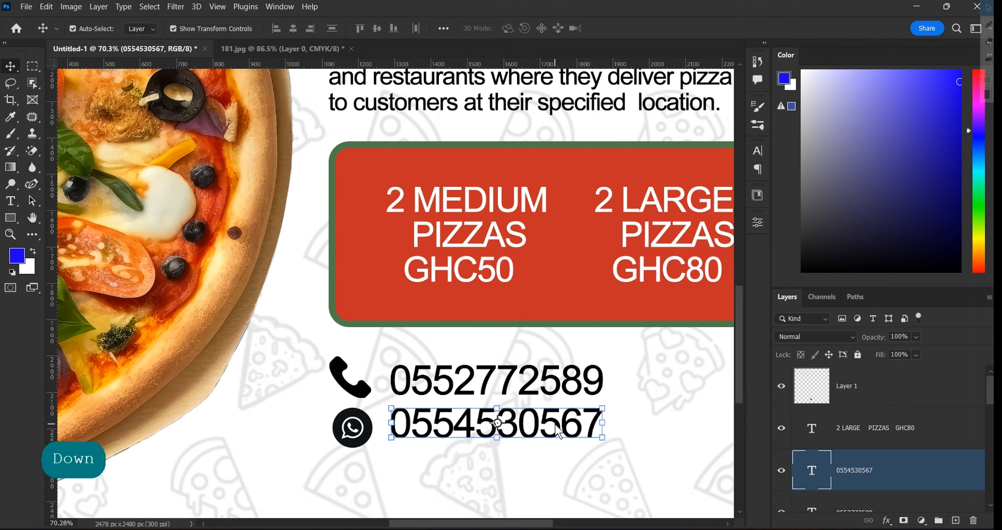
key(Down)
key(Down)
key(Down)
key(Down)
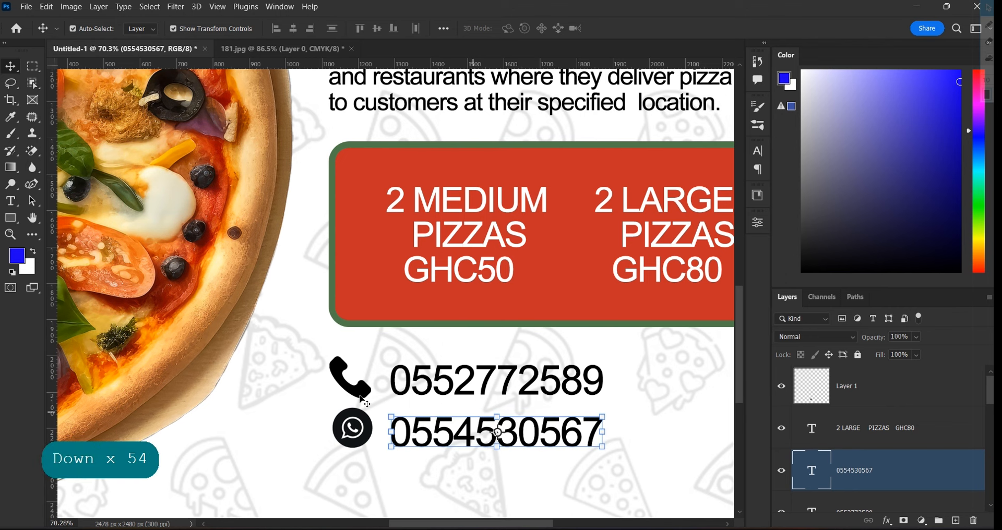
key(Down)
click(352, 427)
key(Down)
key(Down)
key(Down)
key(Down)
key(Down)
key(Down)
key(Down)
key(Down)
key(Down)
key(Down)
key(Down)
key(Down)
key(Down)
key(Down)
key(Down)
key(Down)
key(Down)
key(Down)
key(Down)
key(Down)
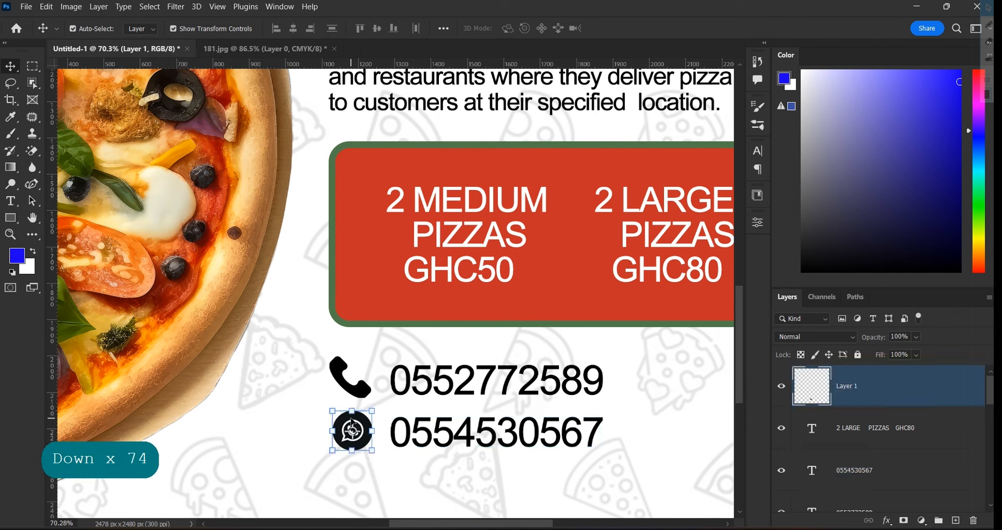
scroll(460, 399, down, 2)
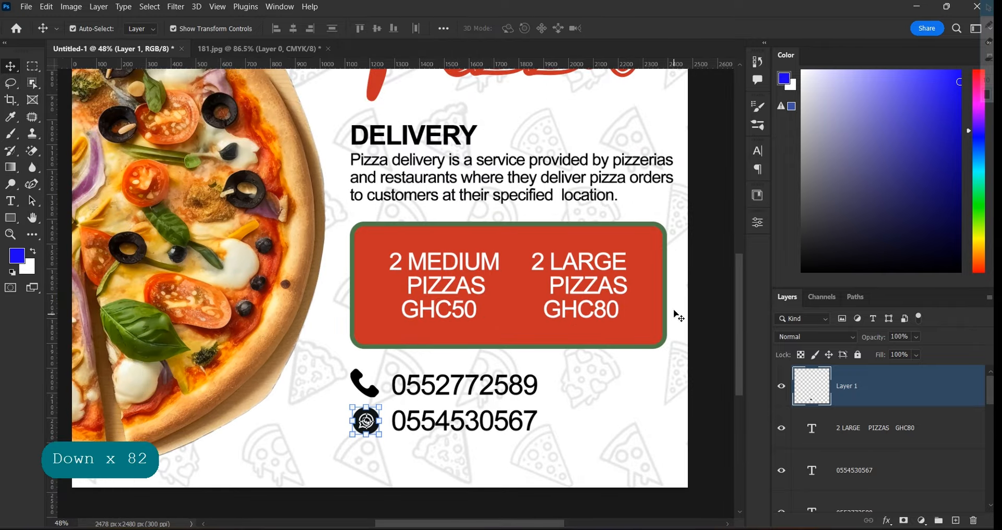
click(704, 296)
scroll(598, 386, down, 1)
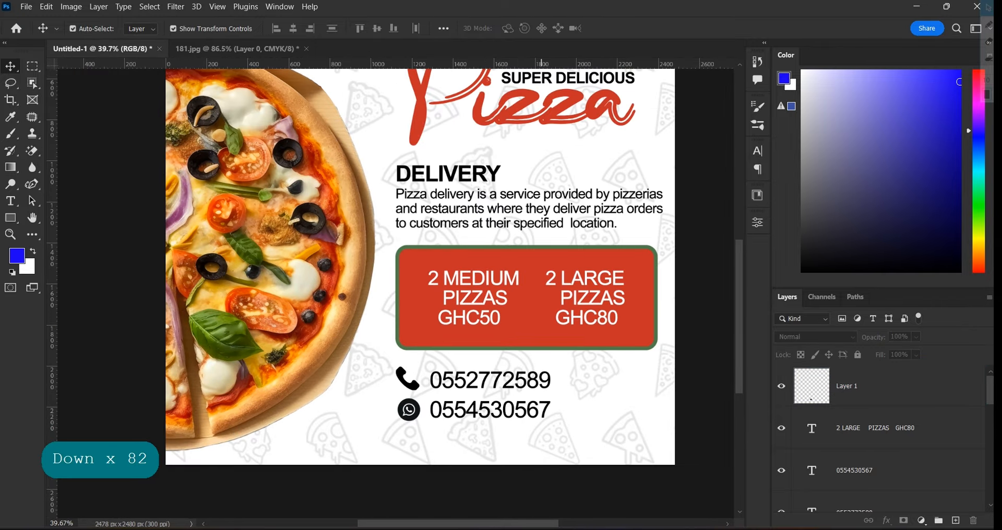
Drag the Example-QR-code image from the flyer assets folder onto the flyer
click(539, 529)
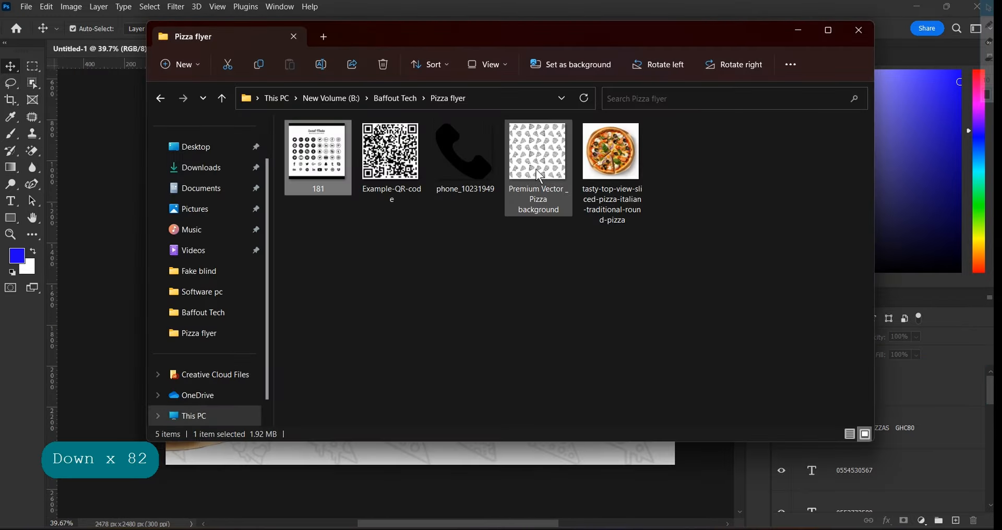
click(399, 162)
drag(399, 162, 99, 174)
scroll(175, 224, down, 4)
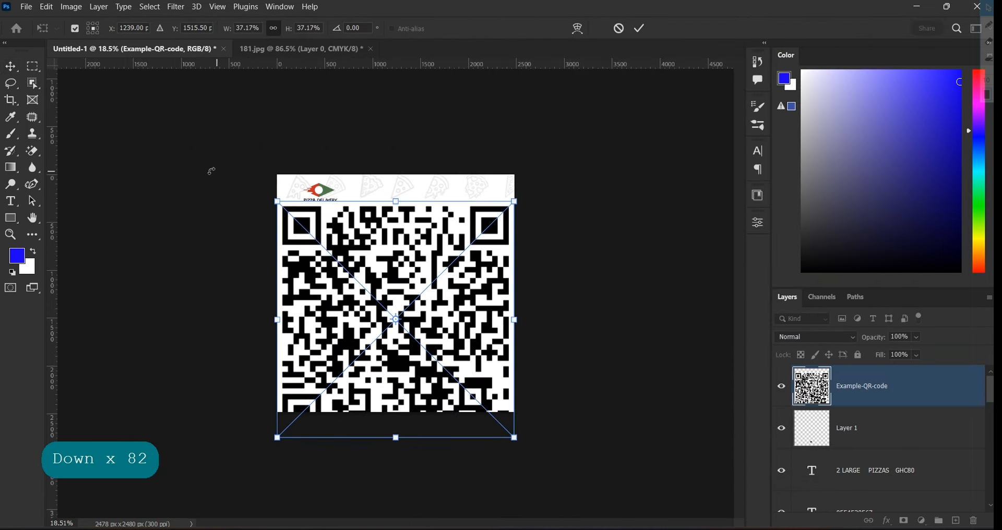
Scale the QR code down, move it beside the phone numbers, and commit
drag(277, 202, 469, 395)
scroll(490, 432, up, 4)
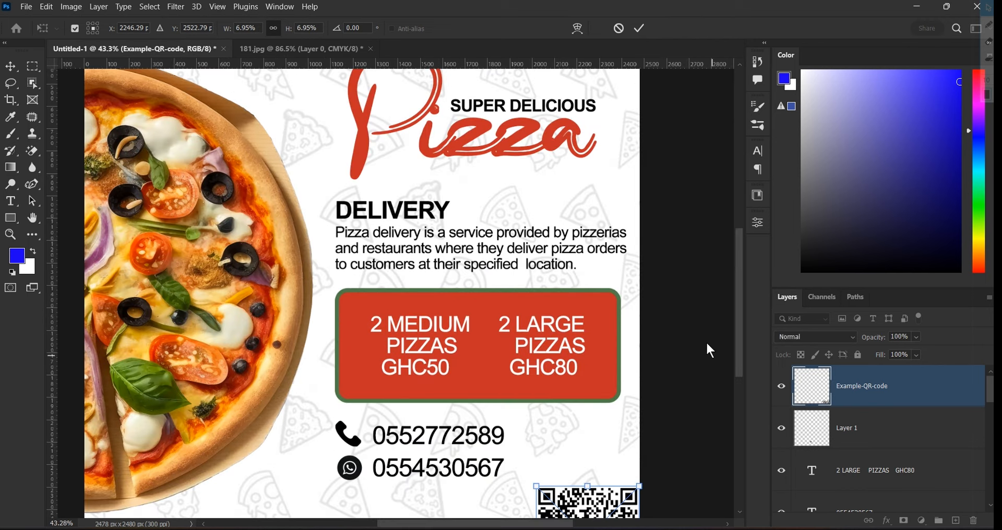
drag(742, 323, 679, 372)
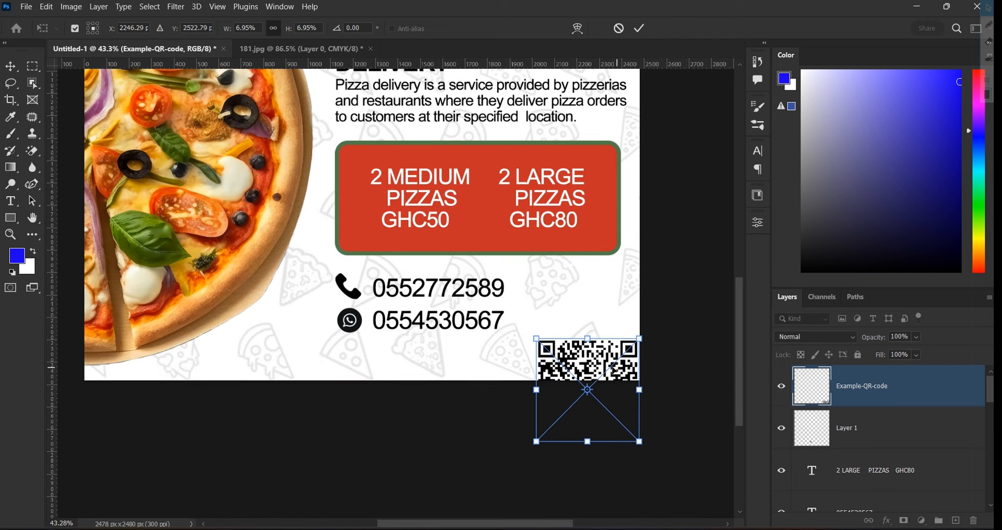
drag(616, 370, 593, 298)
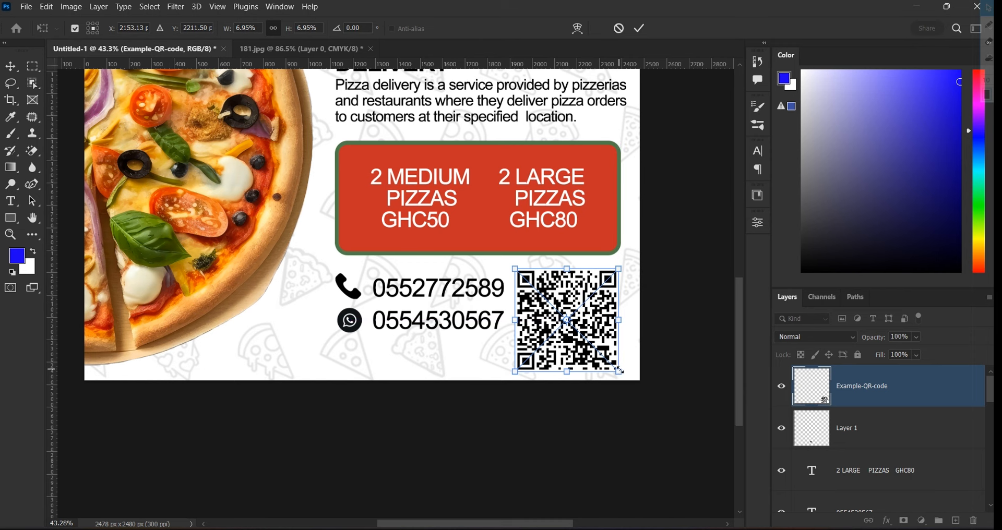
drag(620, 371, 584, 337)
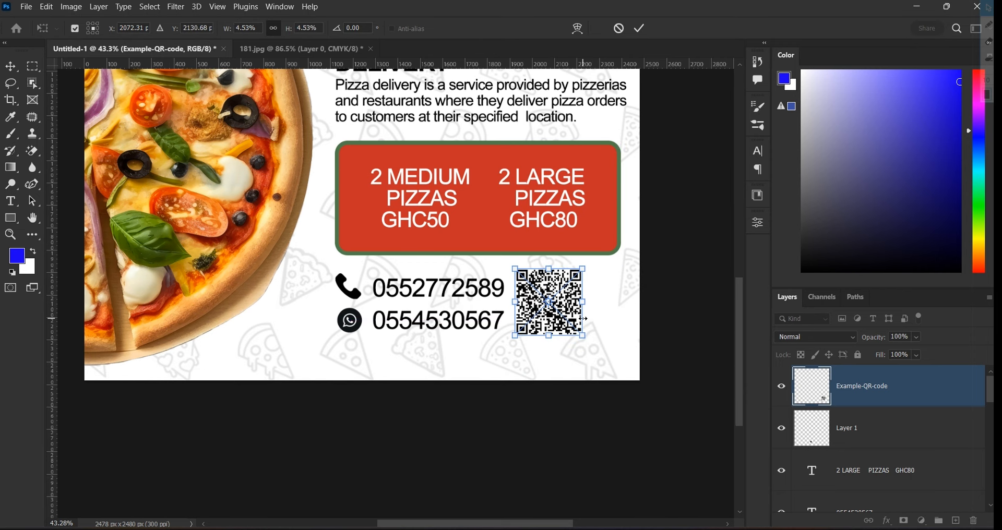
scroll(584, 319, up, 2)
click(640, 32)
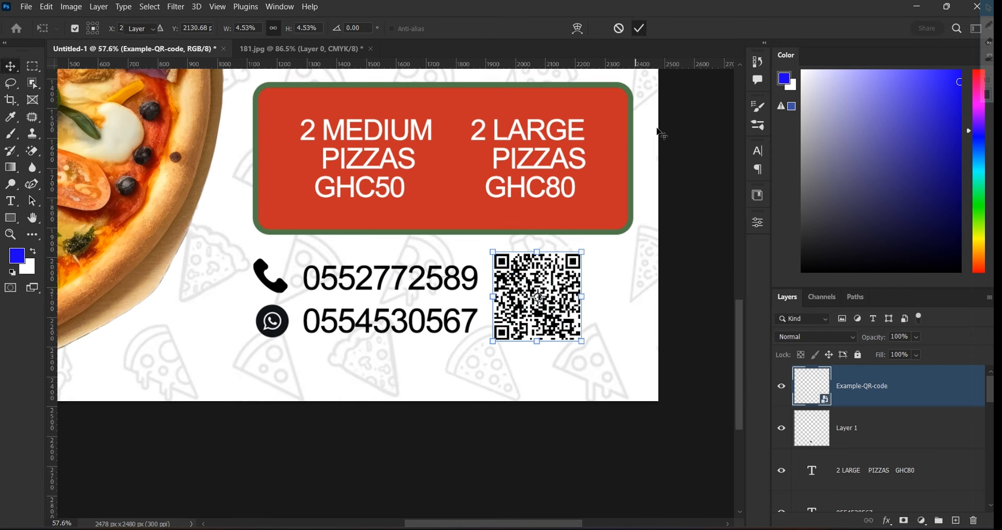
Fine-tune the QR code's size and position next to the numbers and confirm
drag(565, 286, 611, 291)
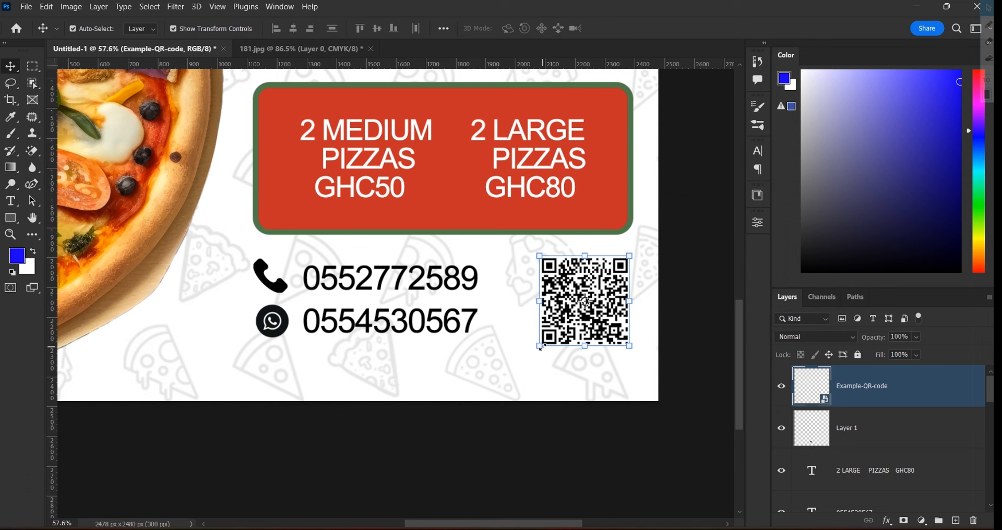
drag(542, 348, 543, 340)
drag(600, 299, 603, 295)
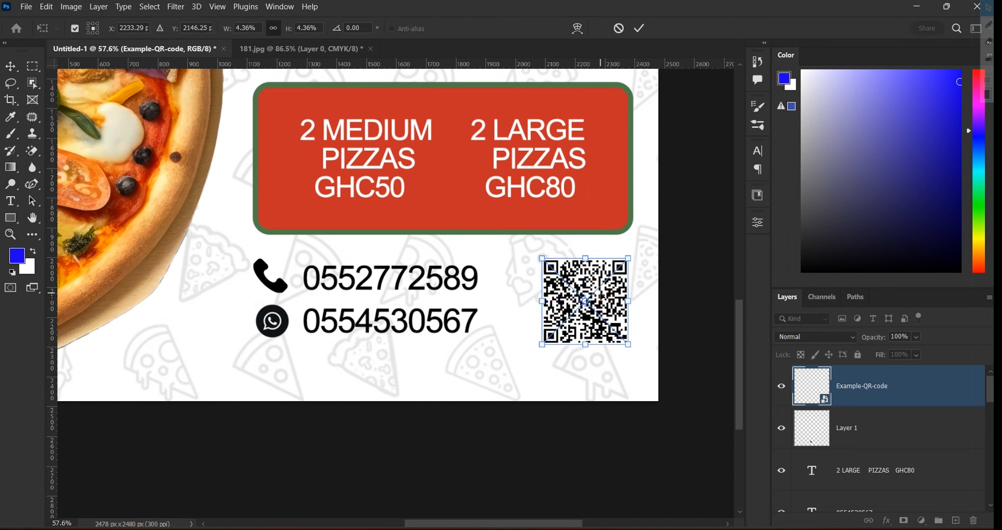
drag(543, 342, 544, 341)
click(642, 30)
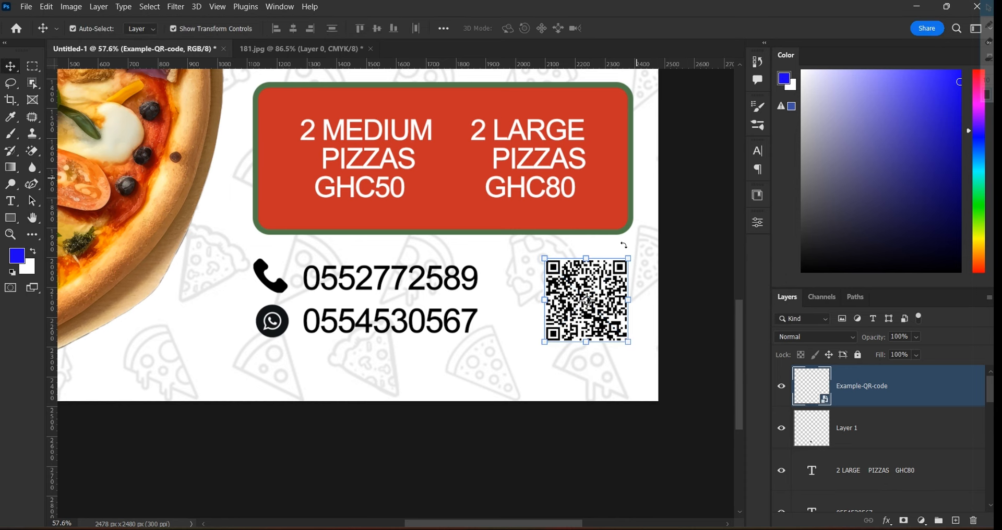
scroll(660, 282, down, 3)
click(672, 277)
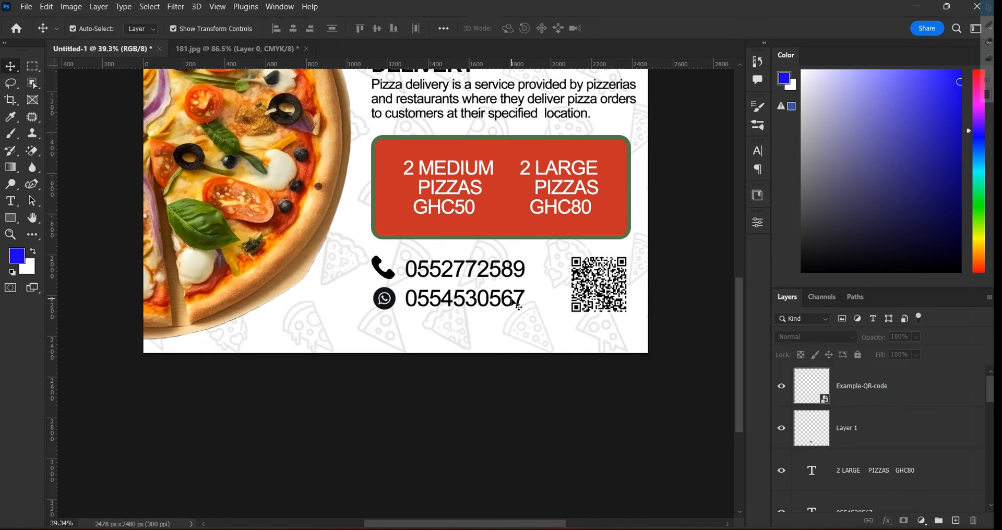
scroll(564, 297, down, 3)
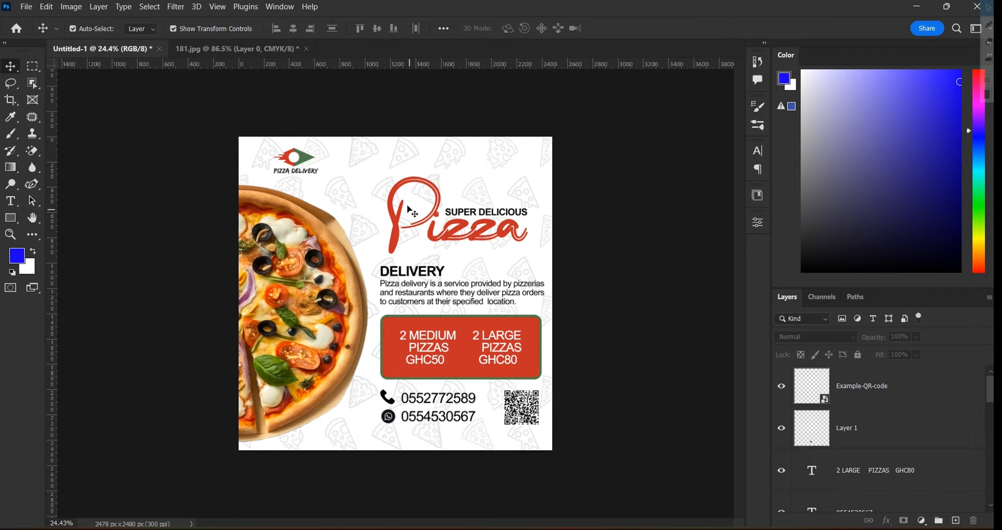
scroll(455, 248, up, 1)
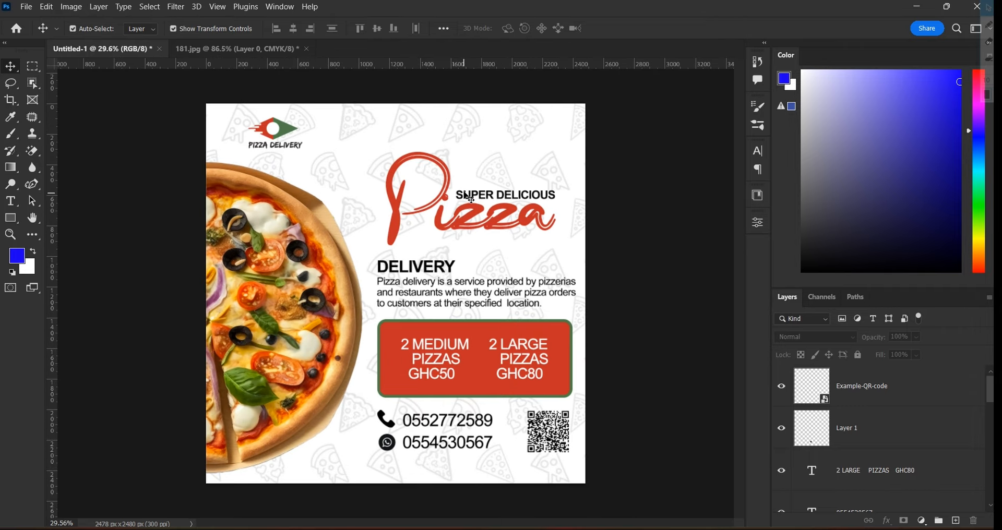
click(452, 192)
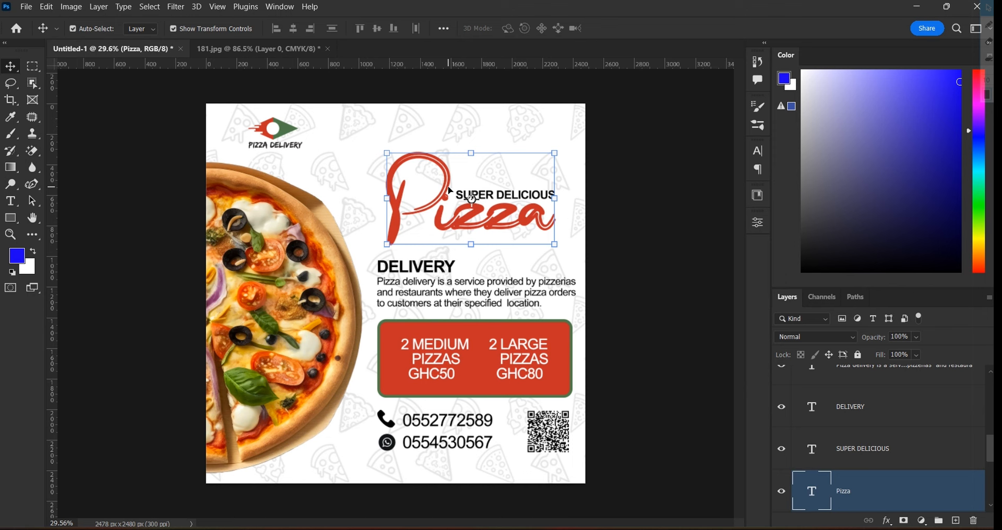
shift+click(499, 199)
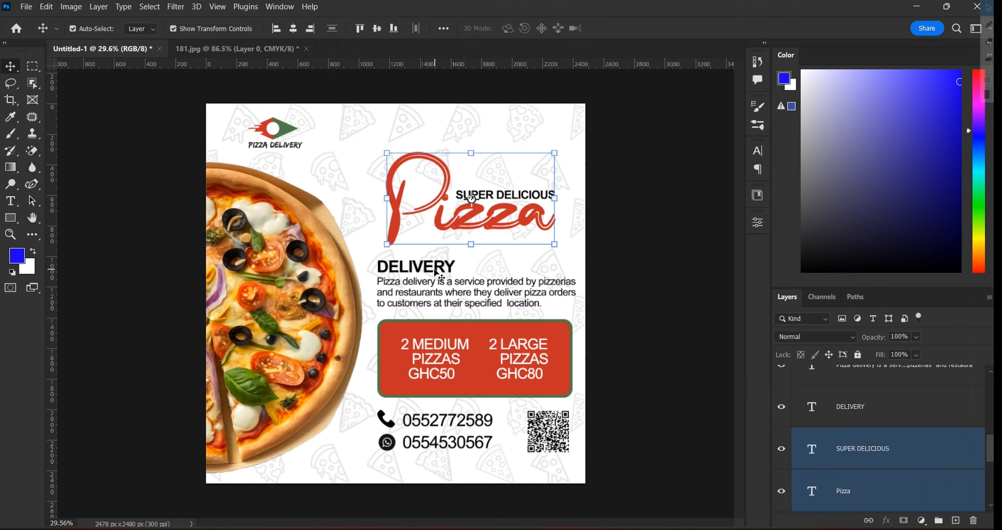
key(ctrl+t)
click(619, 28)
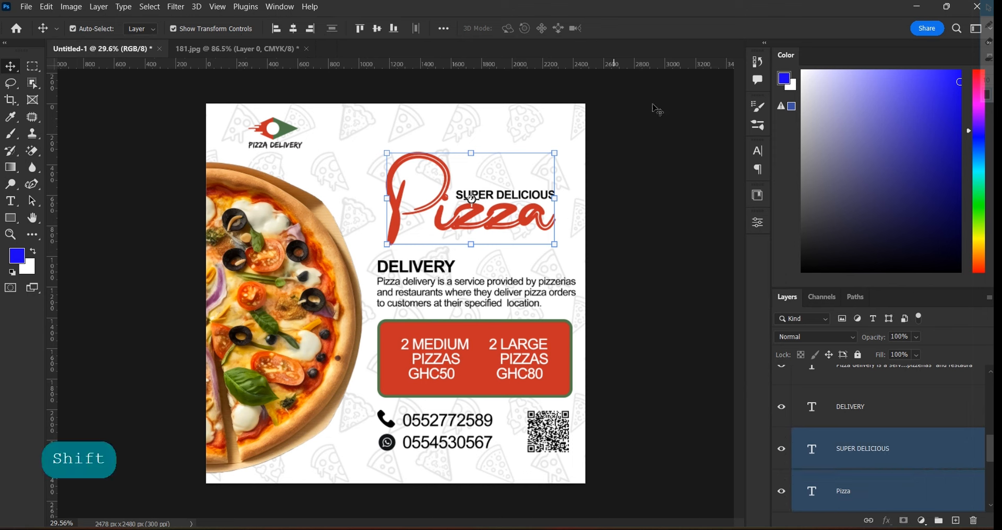
scroll(853, 381, up, 5)
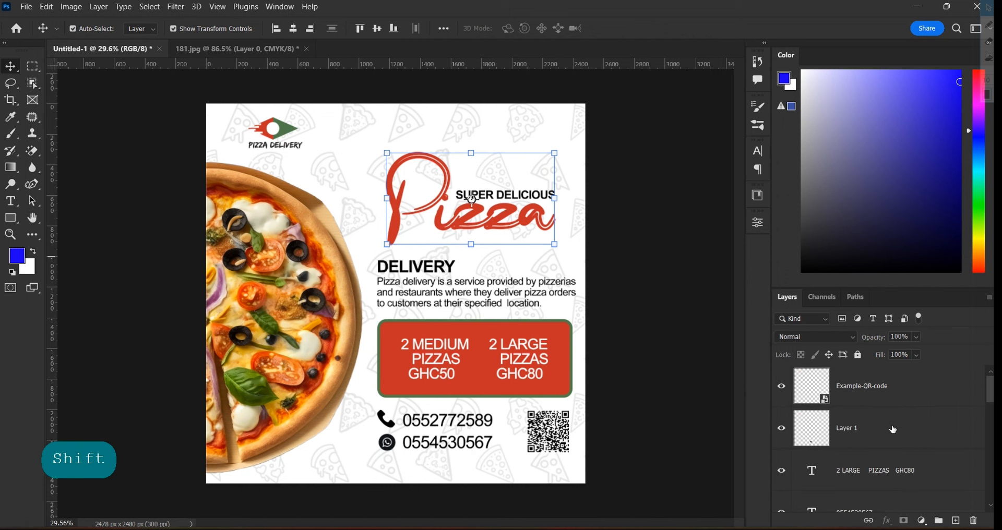
click(893, 394)
scroll(894, 395, down, 3)
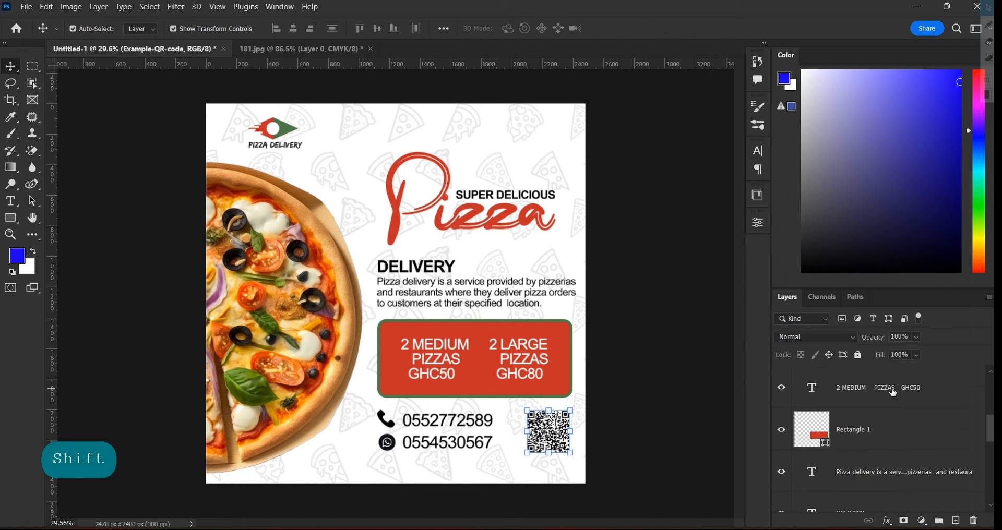
scroll(893, 394, down, 5)
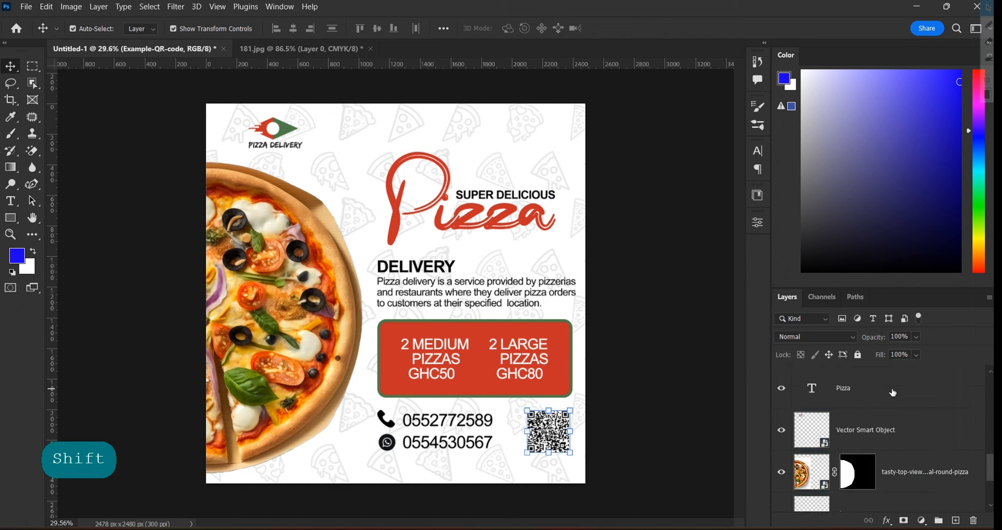
shift+click(907, 440)
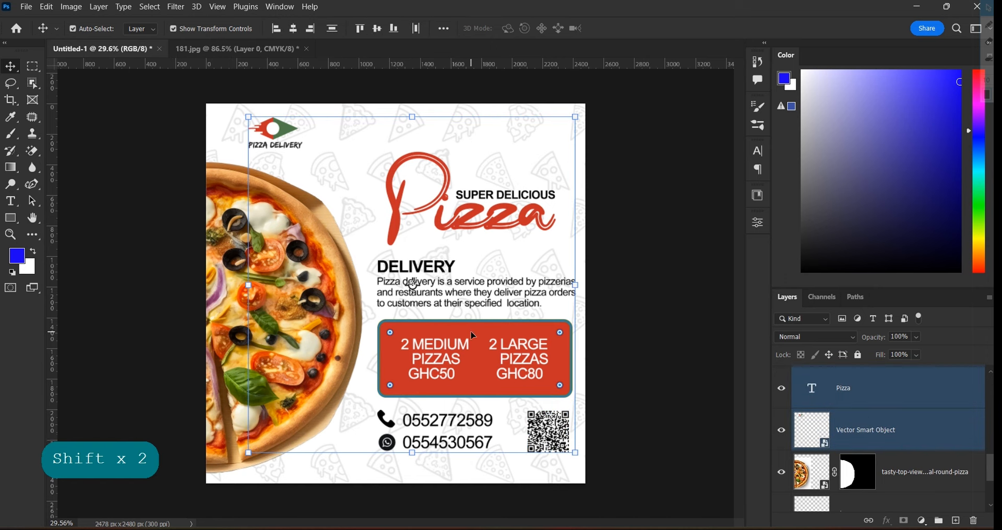
drag(473, 336, 473, 344)
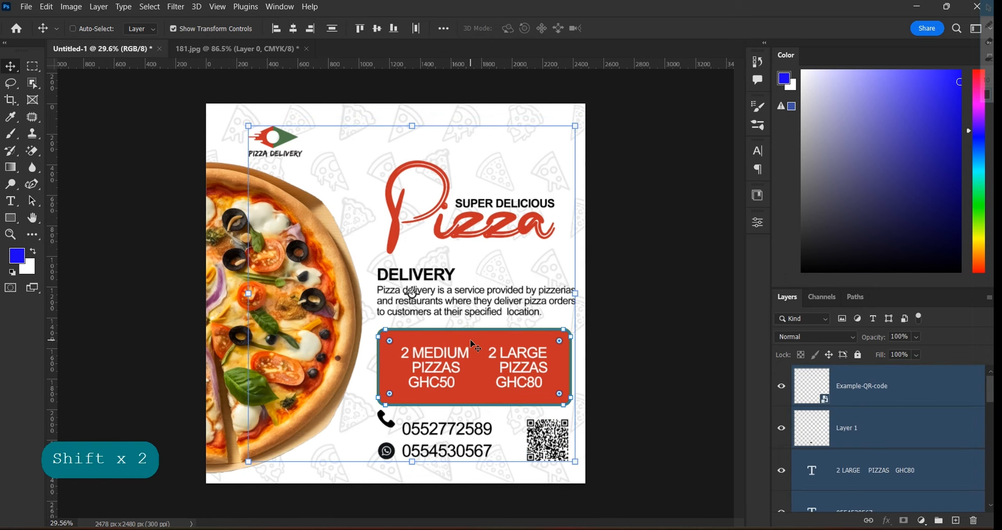
key(ctrl+z)
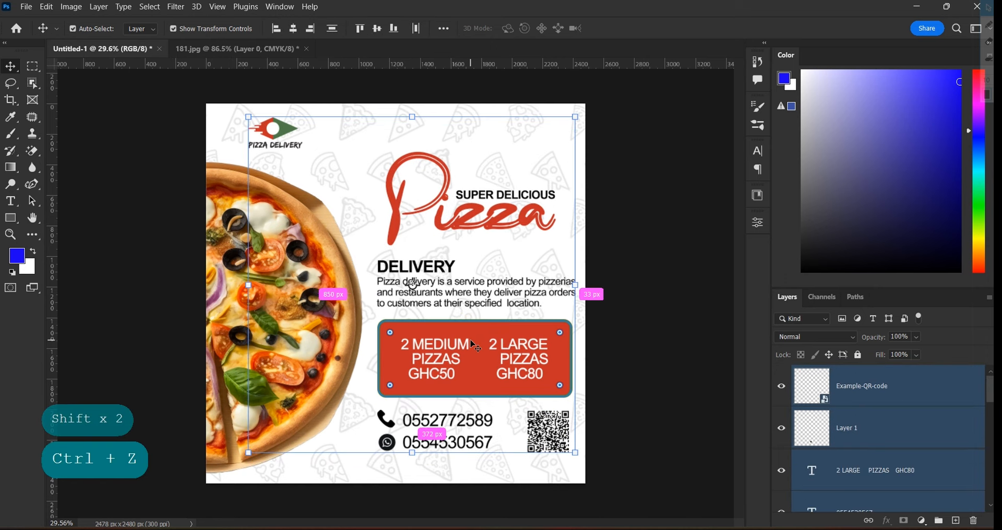
click(672, 213)
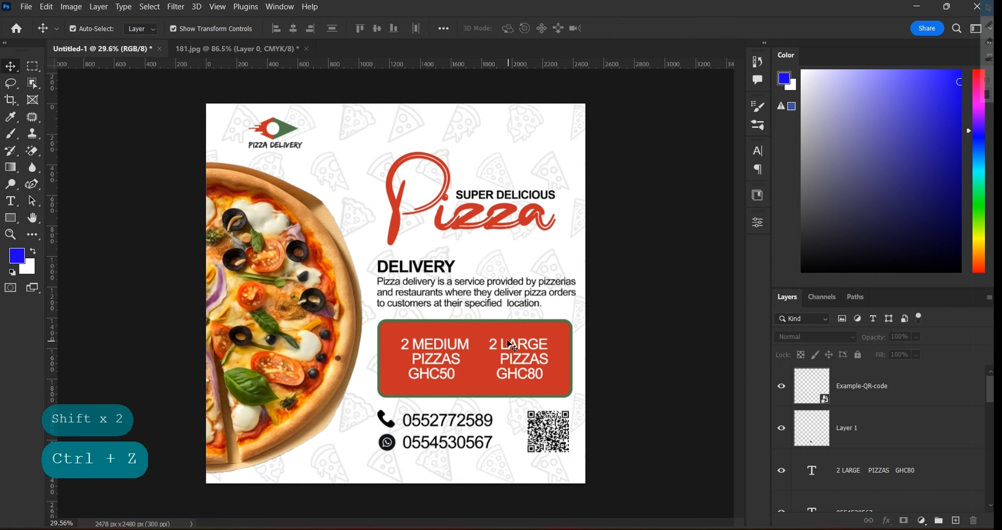
scroll(513, 347, up, 1)
scroll(513, 347, down, 2)
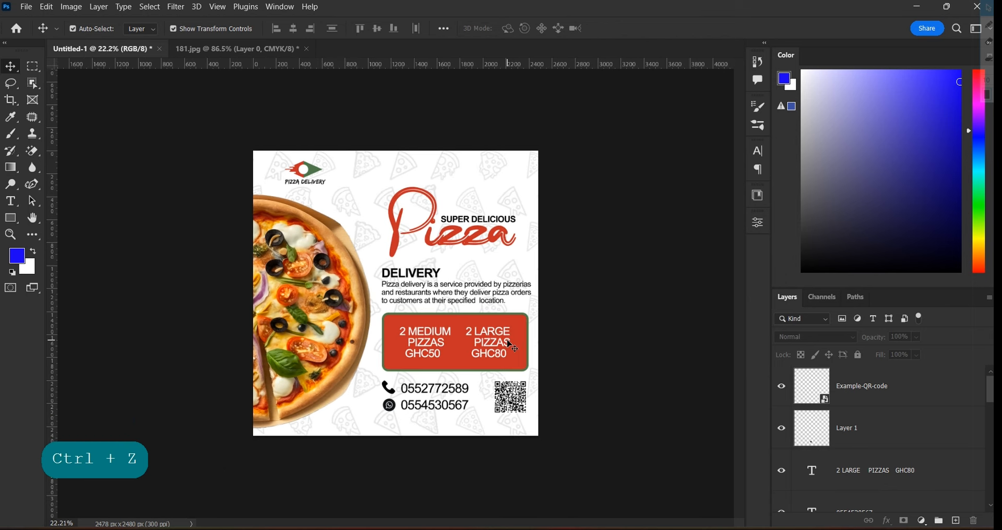
scroll(513, 347, up, 1)
scroll(513, 347, down, 3)
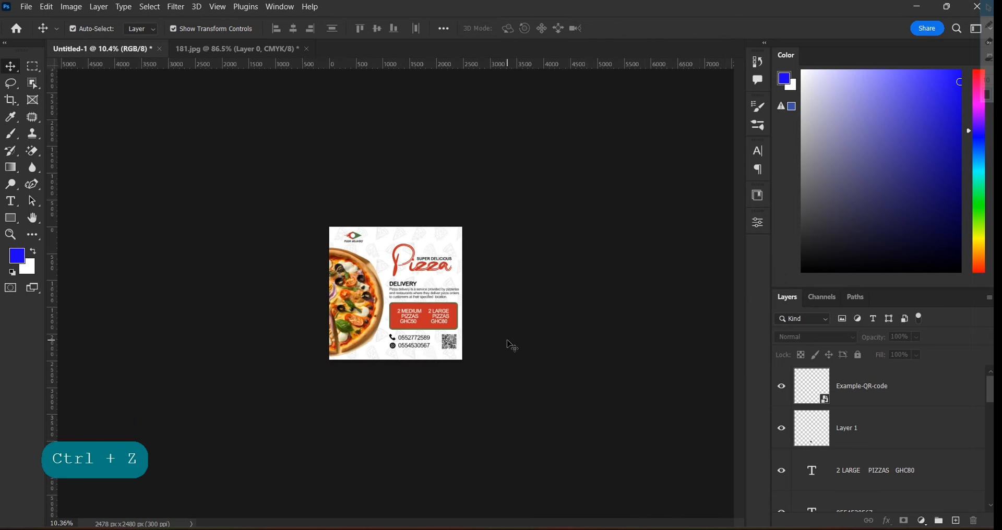
scroll(513, 347, up, 2)
scroll(513, 347, up, 2)
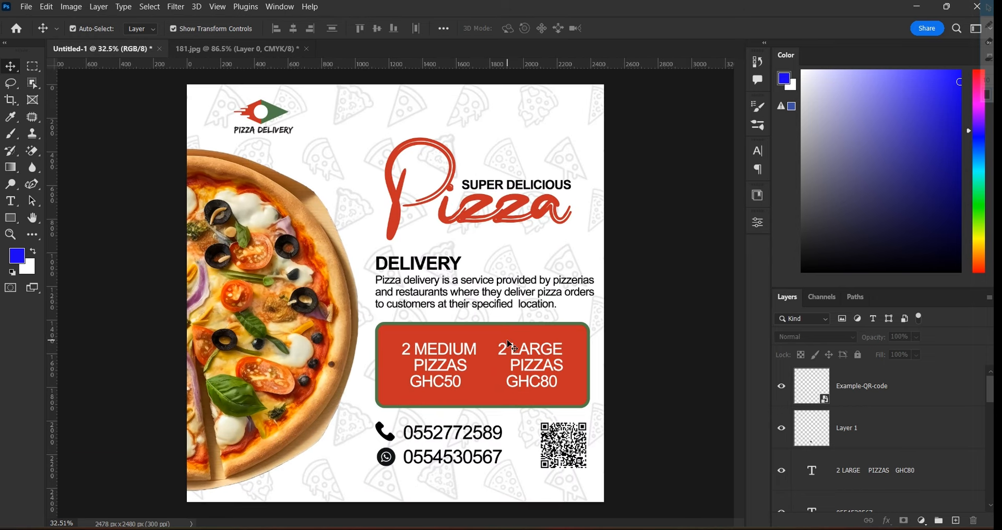
scroll(513, 347, down, 1)
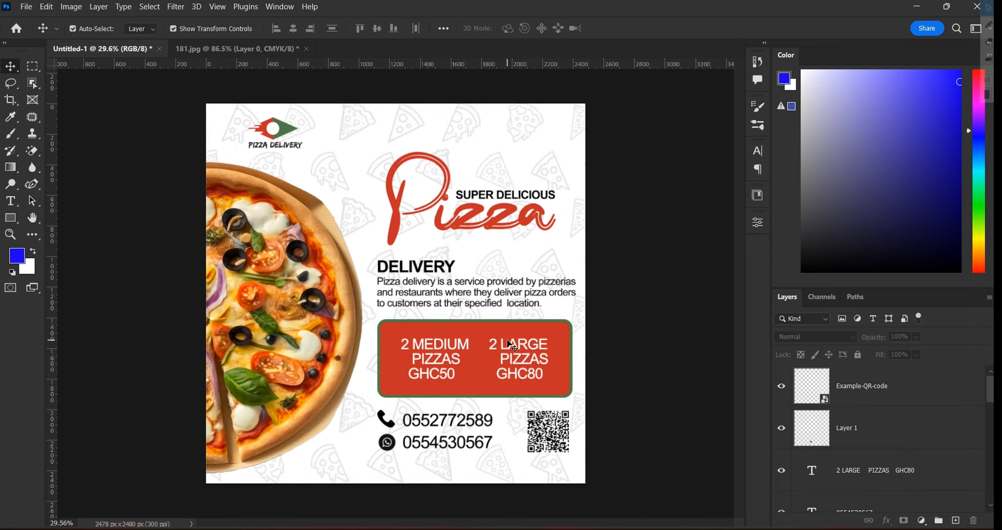